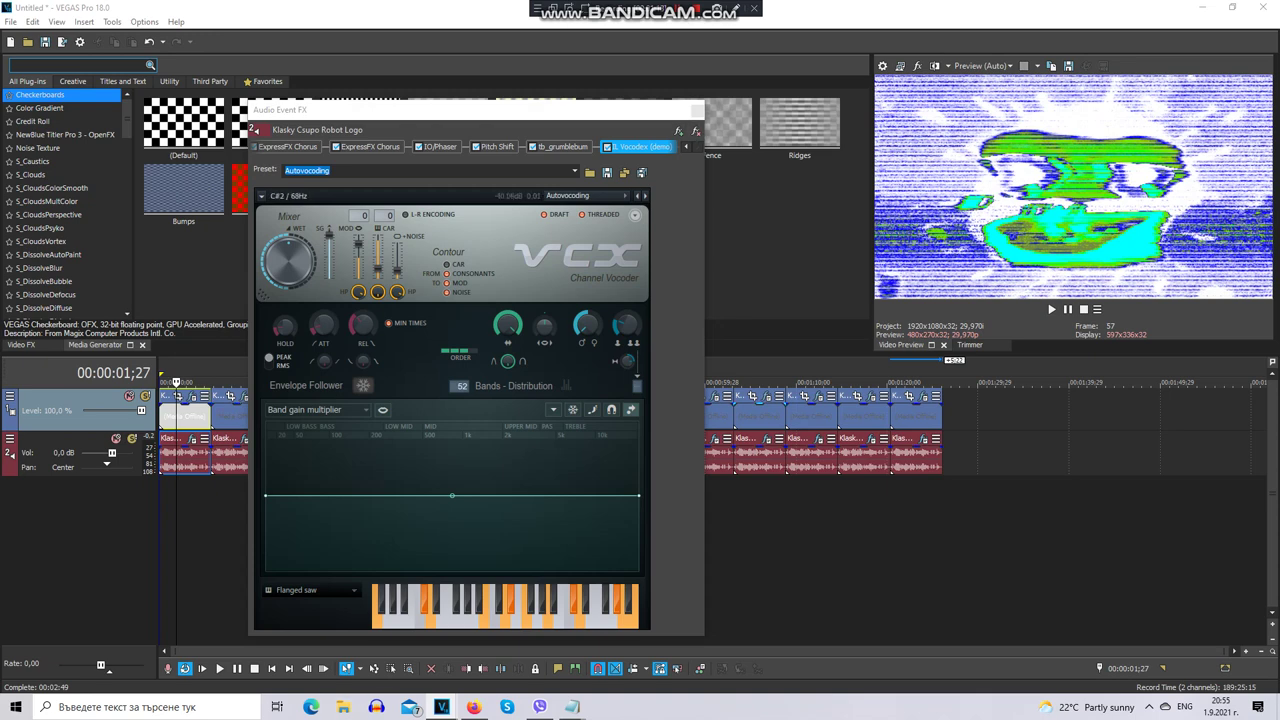
# Close the first clip's audio effects and examine the NewBlue Starlight and Rays settings in the second clip's video effects
pyautogui.click(697, 110)
pyautogui.click(231, 415)
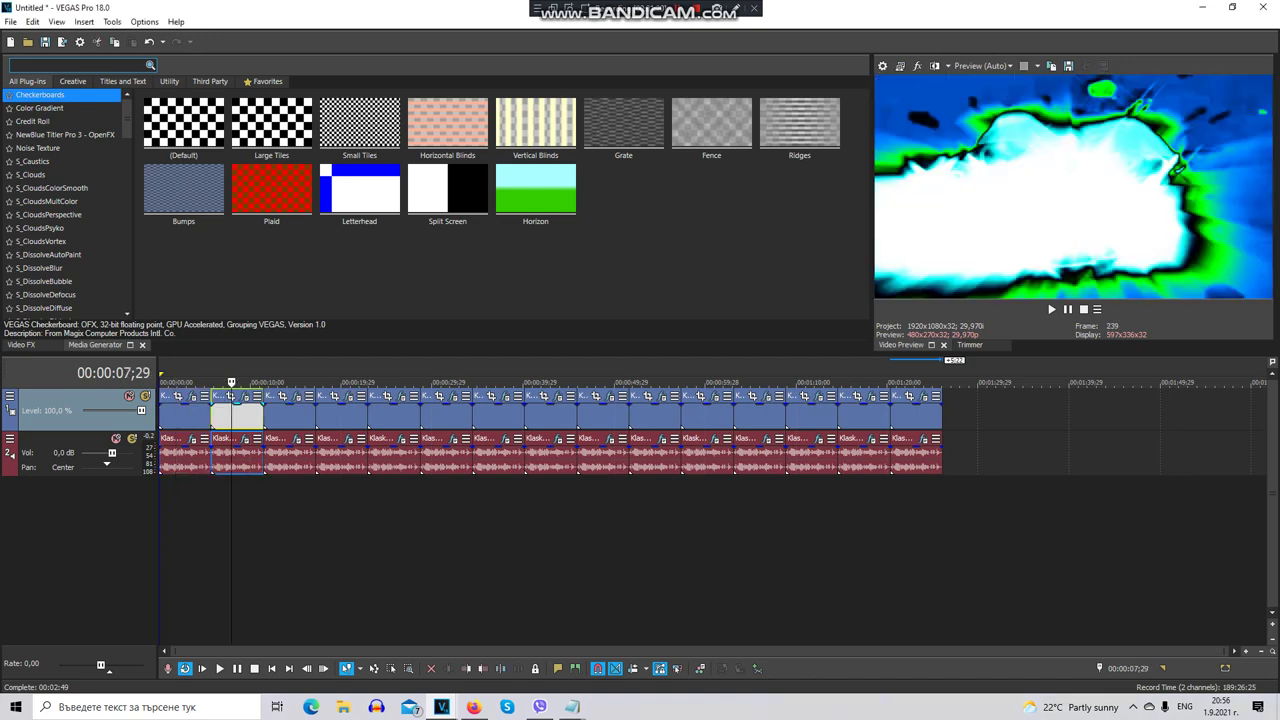
pyautogui.click(244, 396)
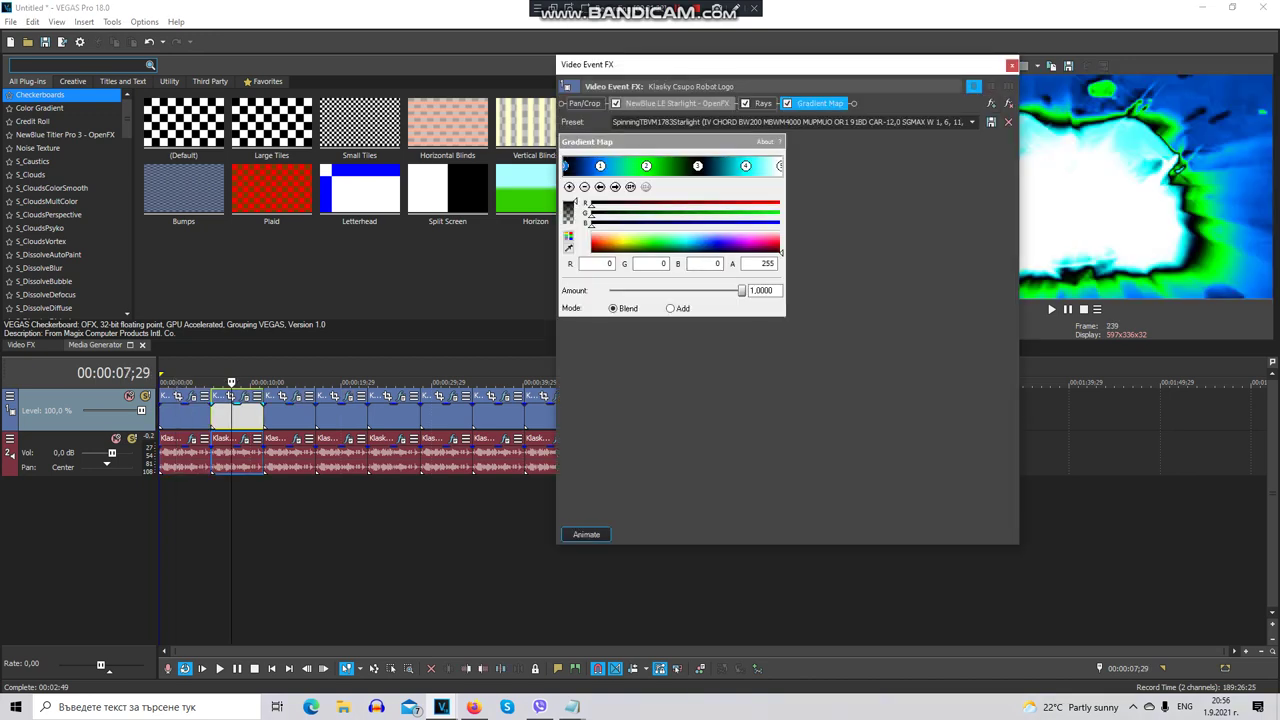
pyautogui.click(677, 103)
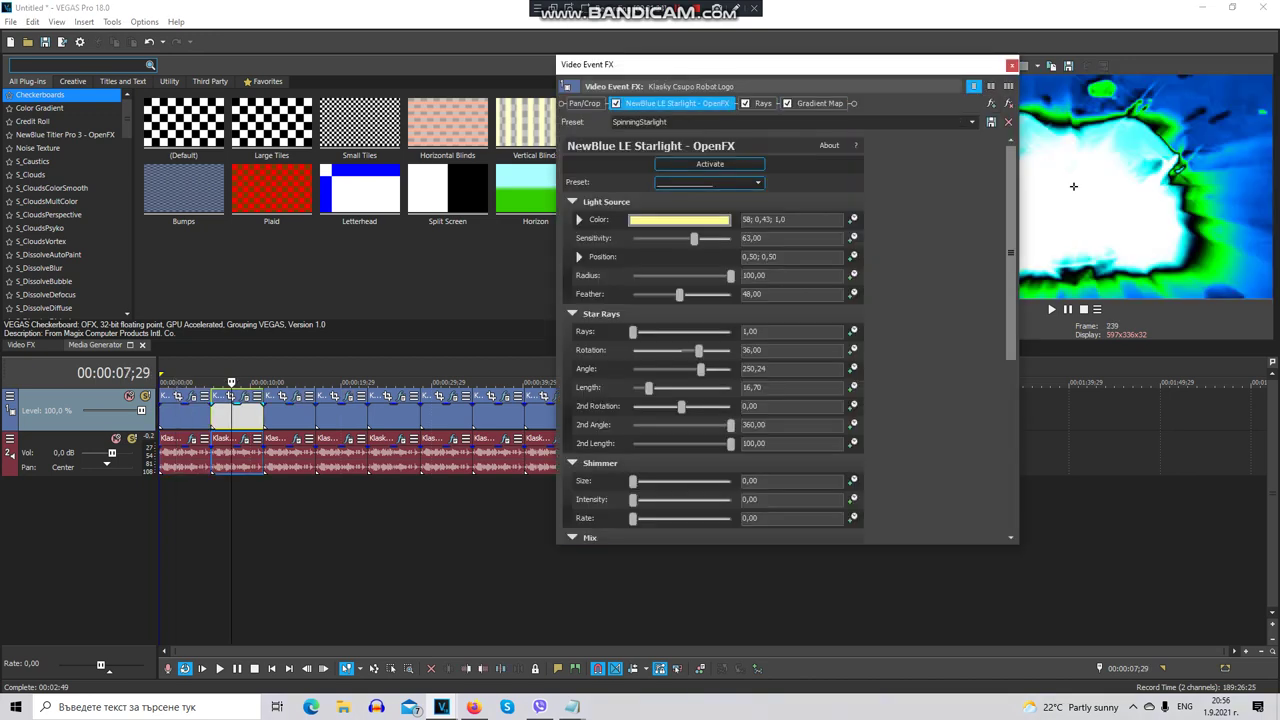
pyautogui.scroll(-3, 712, 338)
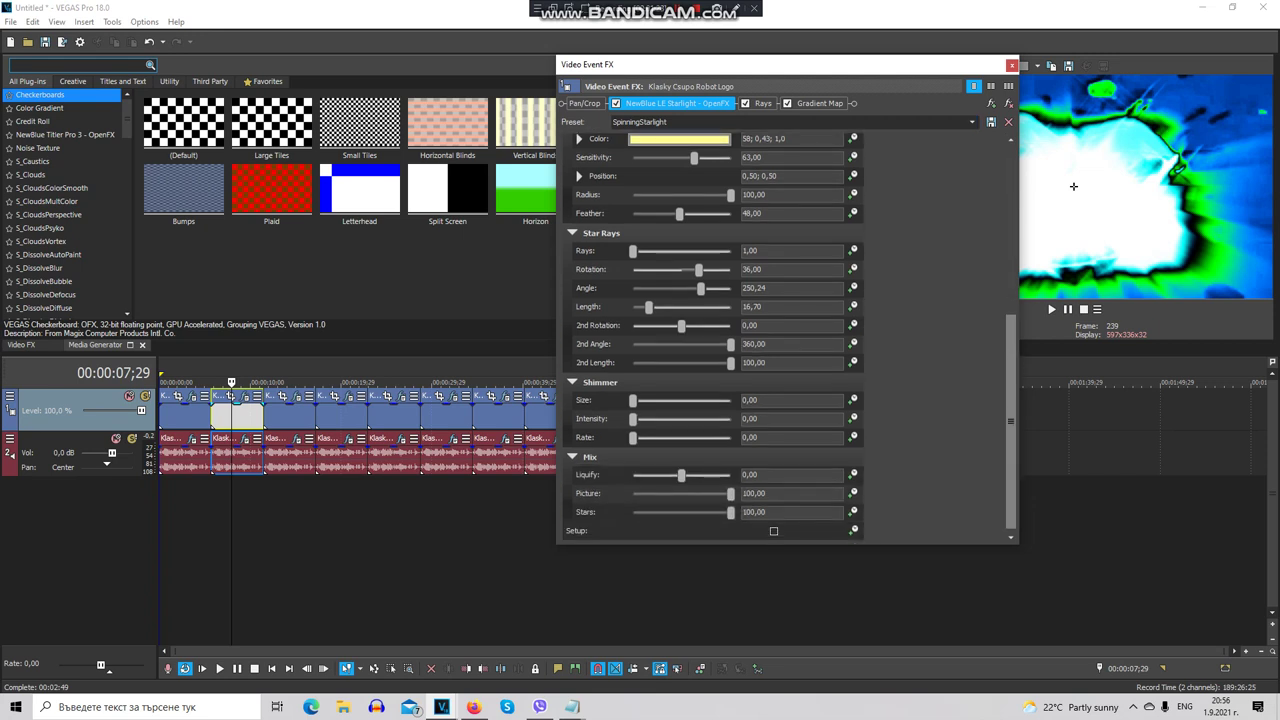
pyautogui.scroll(1, 1074, 186)
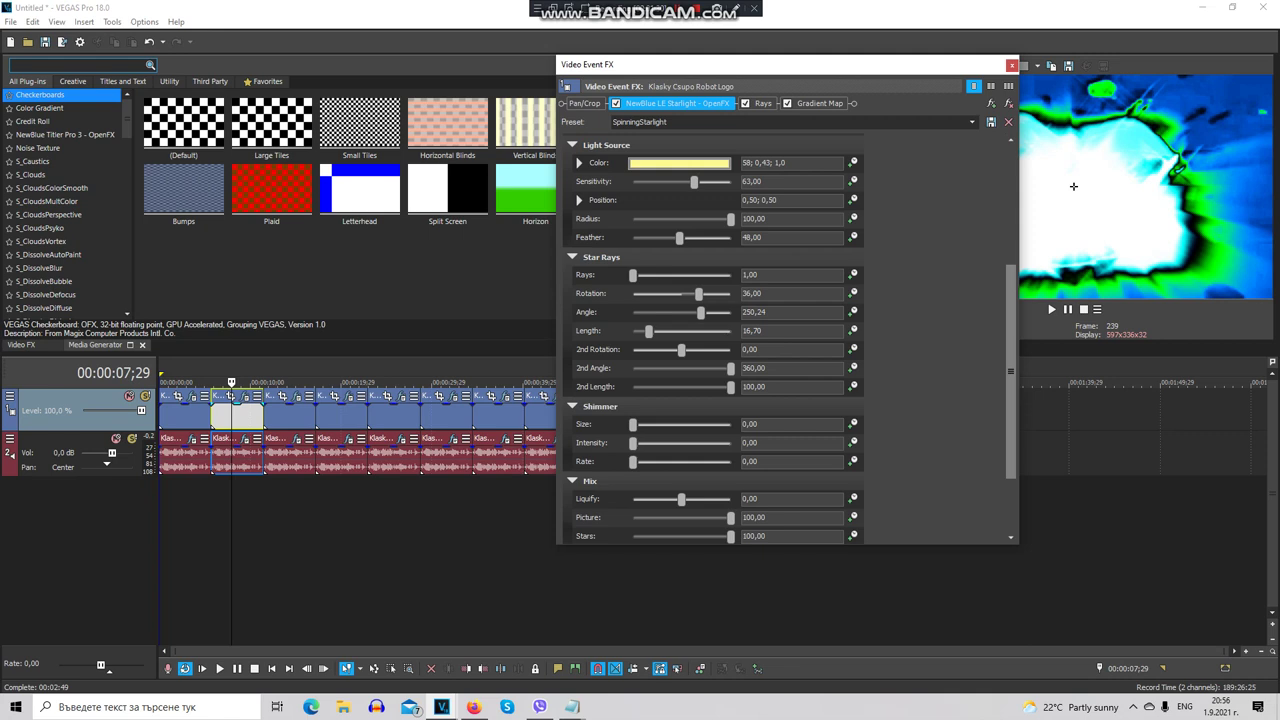
pyautogui.click(762, 103)
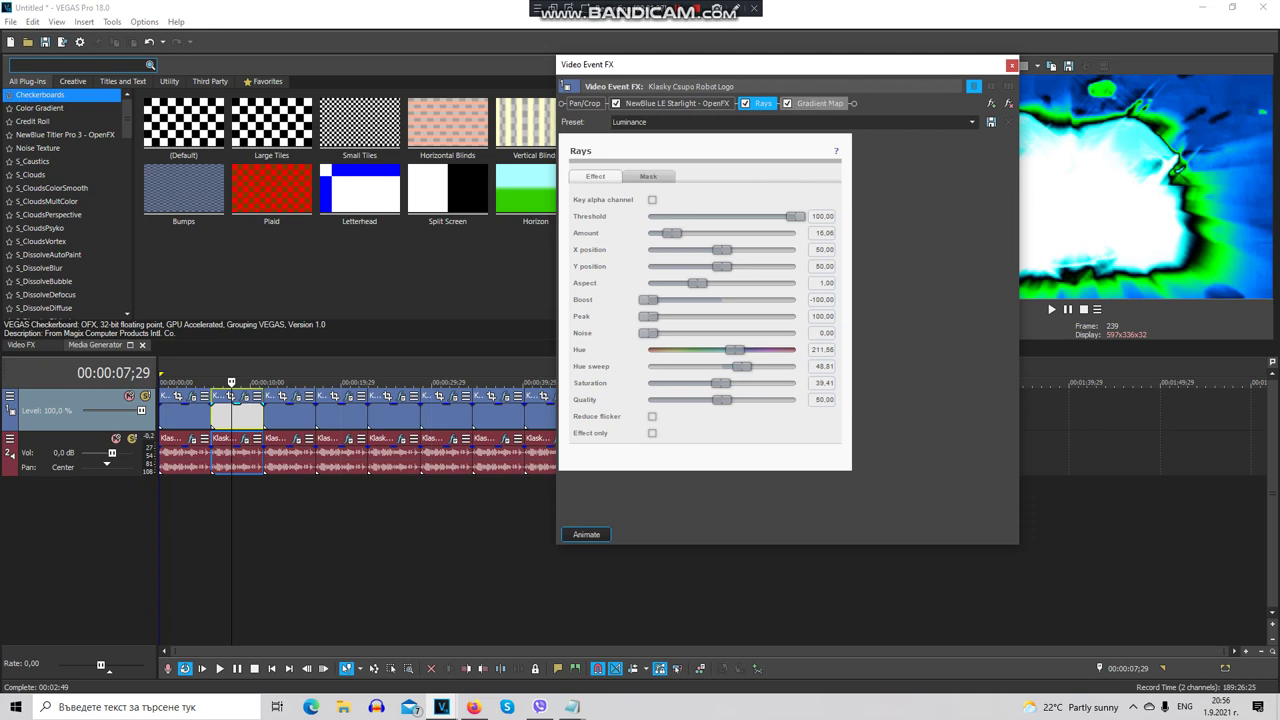
# Examine the colour of each Gradient Map control point on the second clip, then close its video effects
pyautogui.click(820, 103)
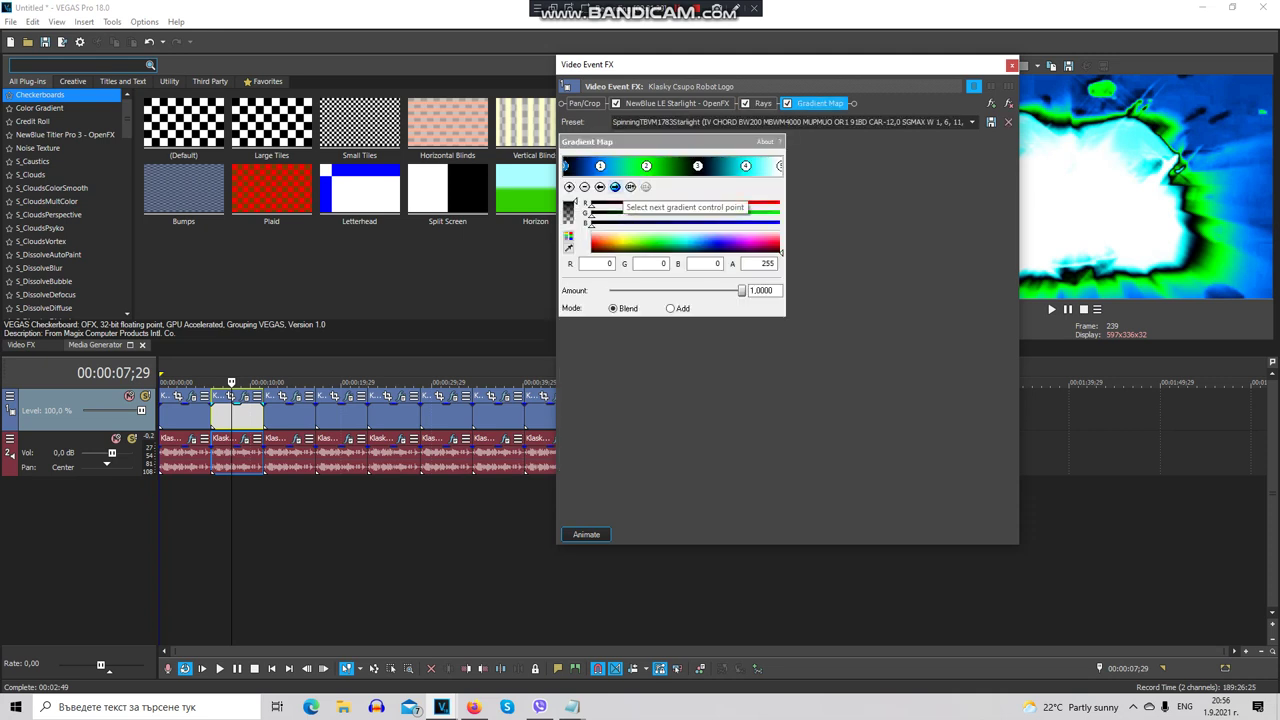
pyautogui.click(615, 187)
pyautogui.click(700, 242)
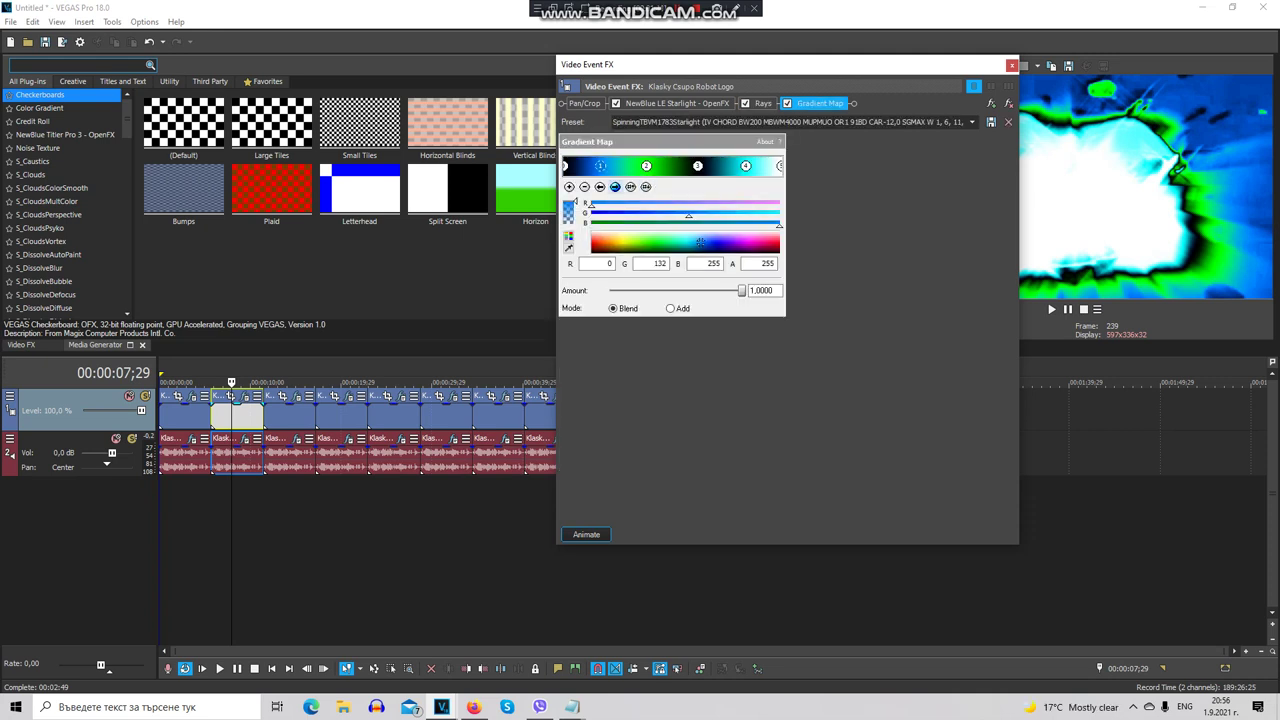
pyautogui.click(615, 187)
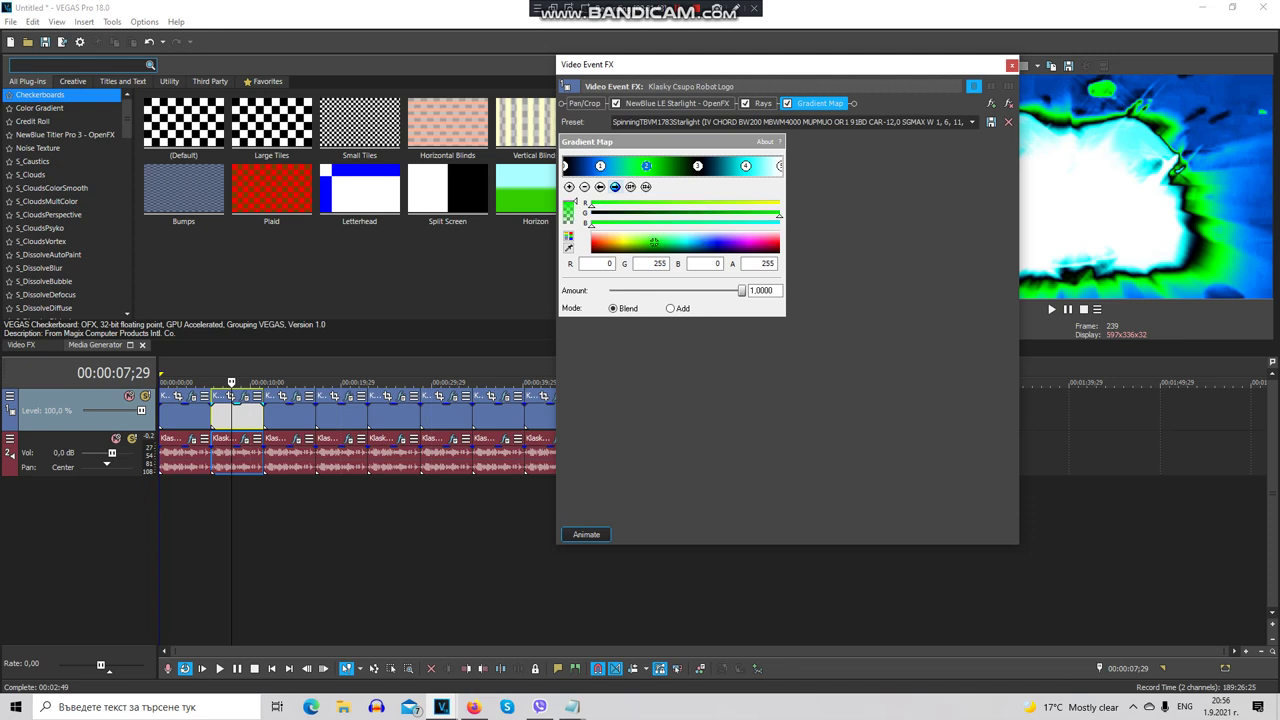
pyautogui.click(615, 187)
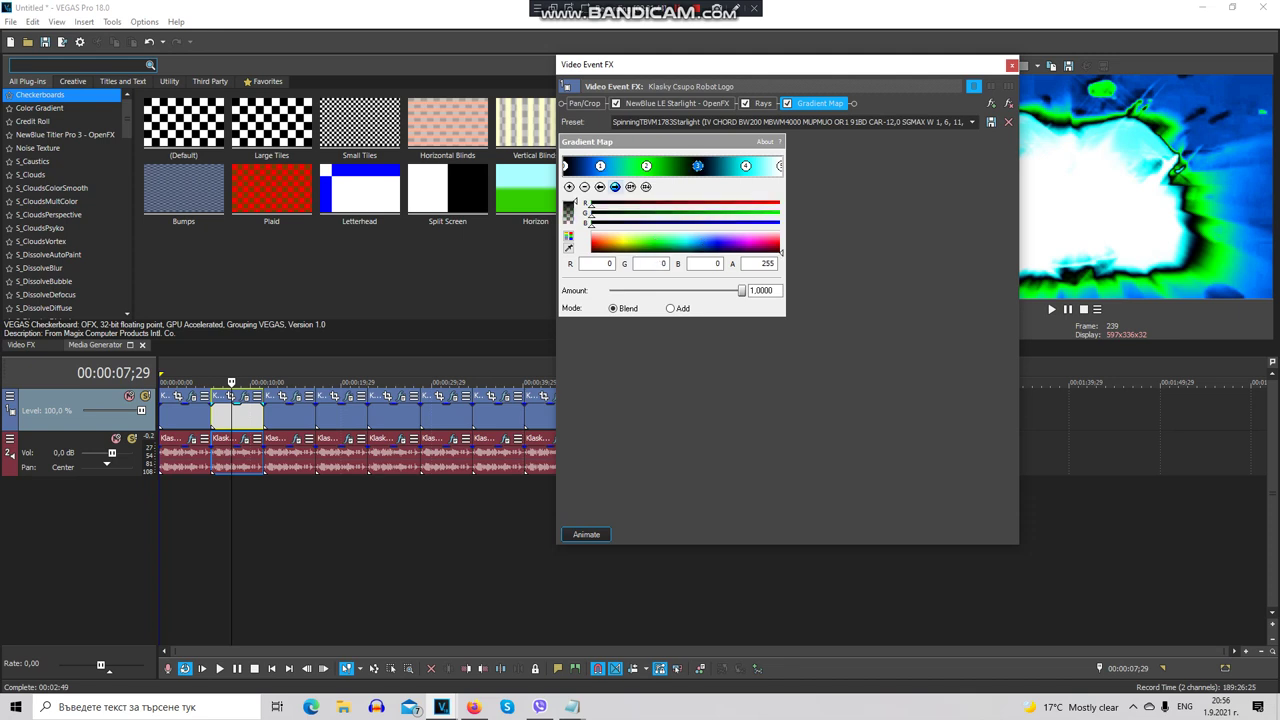
pyautogui.click(615, 187)
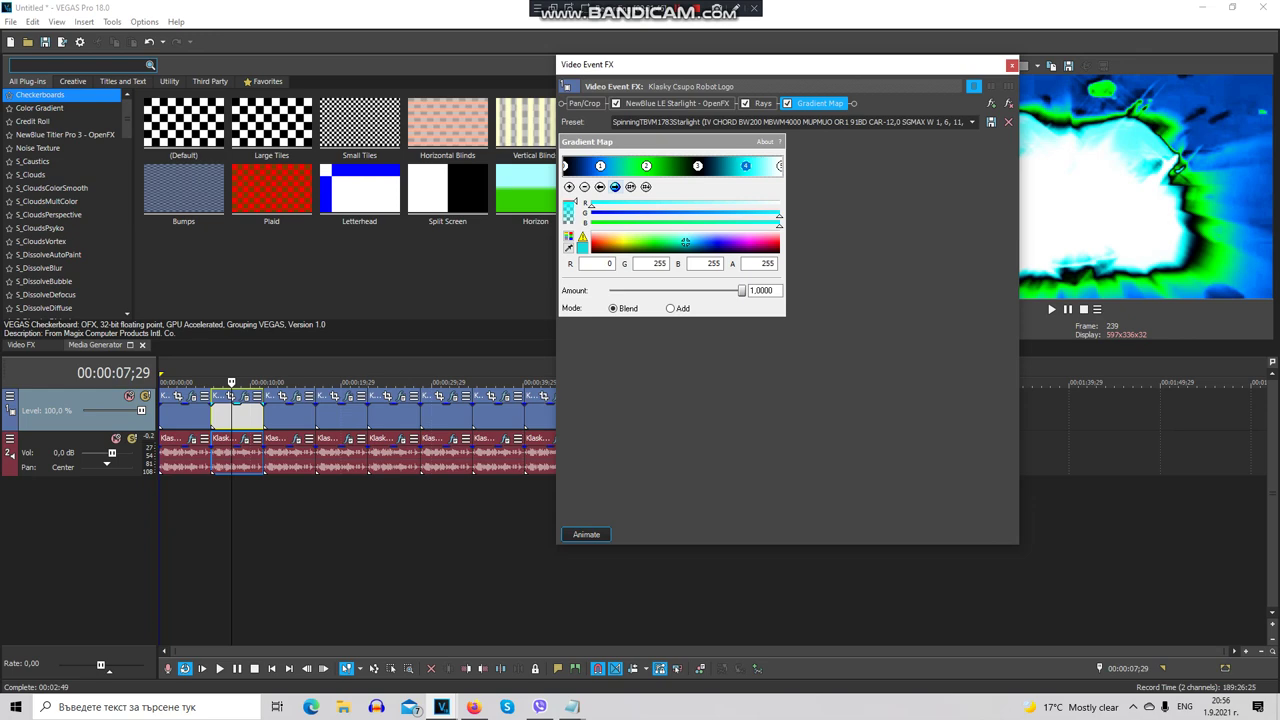
pyautogui.click(615, 187)
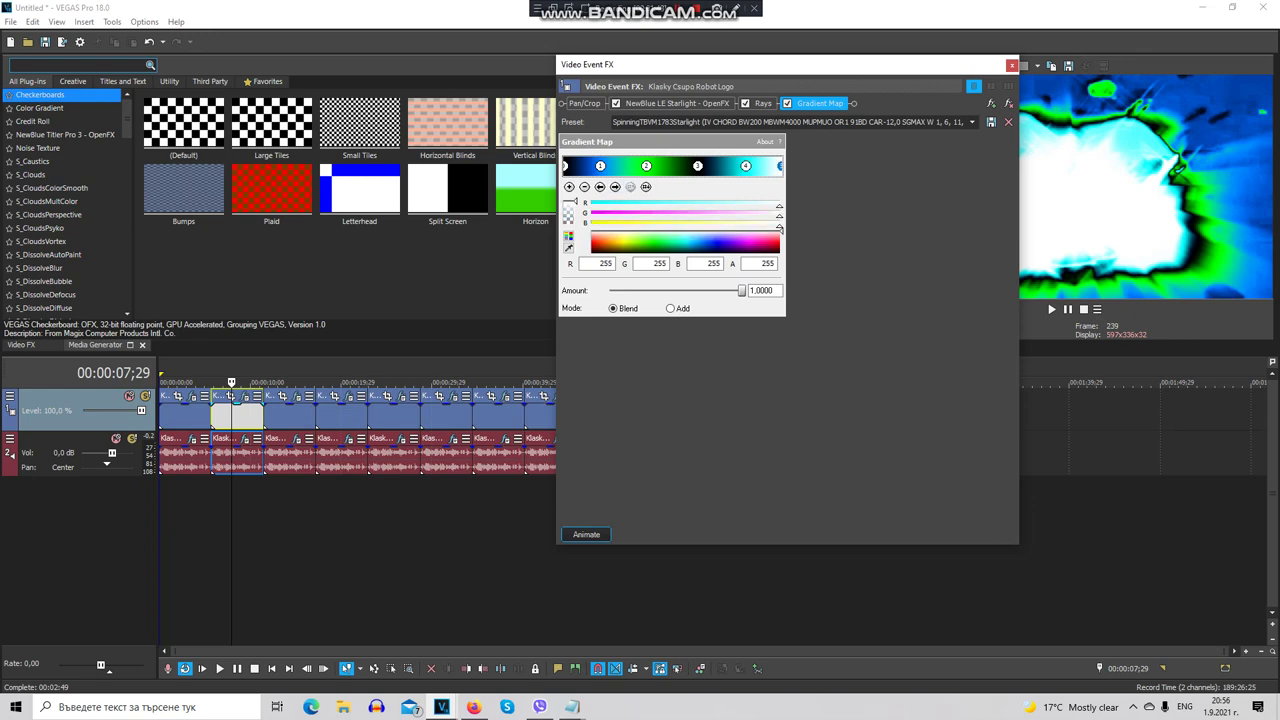
pyautogui.click(1012, 65)
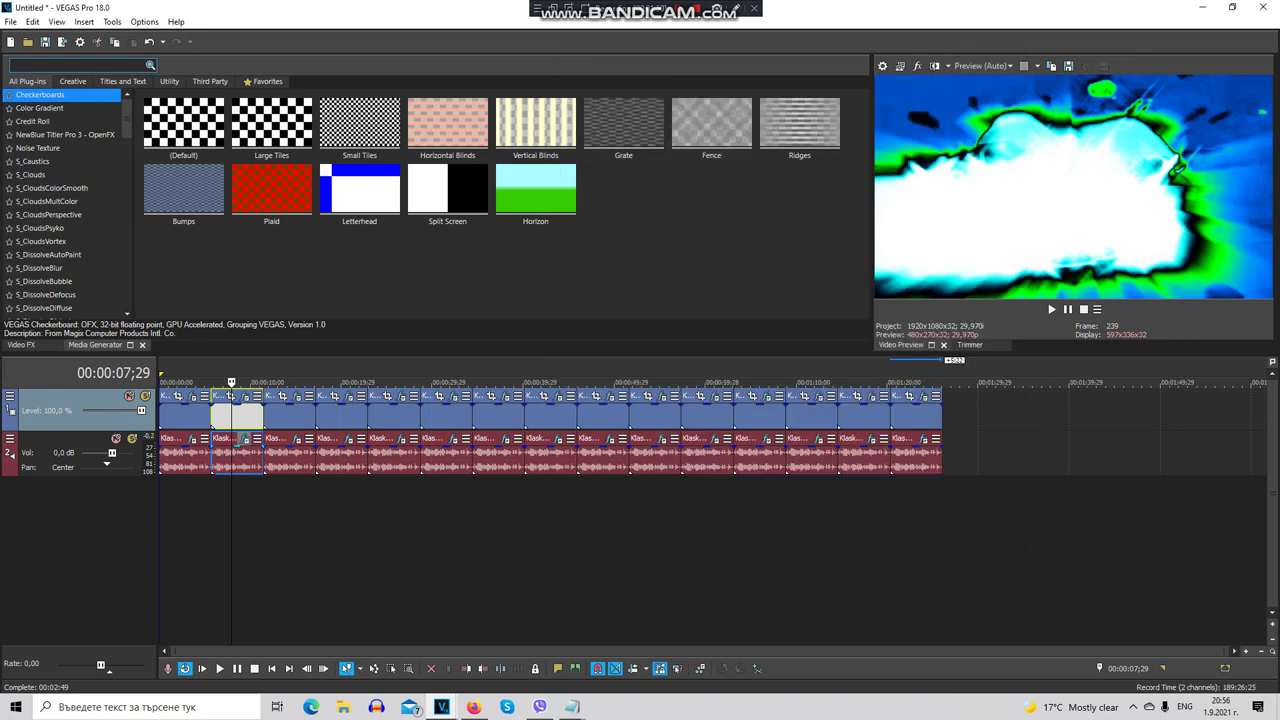
# Place ERZATZ ahead of IL Vocodex in the second clip's audio effects chain and view the Vocodex settings
pyautogui.click(244, 439)
pyautogui.moveTo(281, 147); pyautogui.dragTo(369, 147)
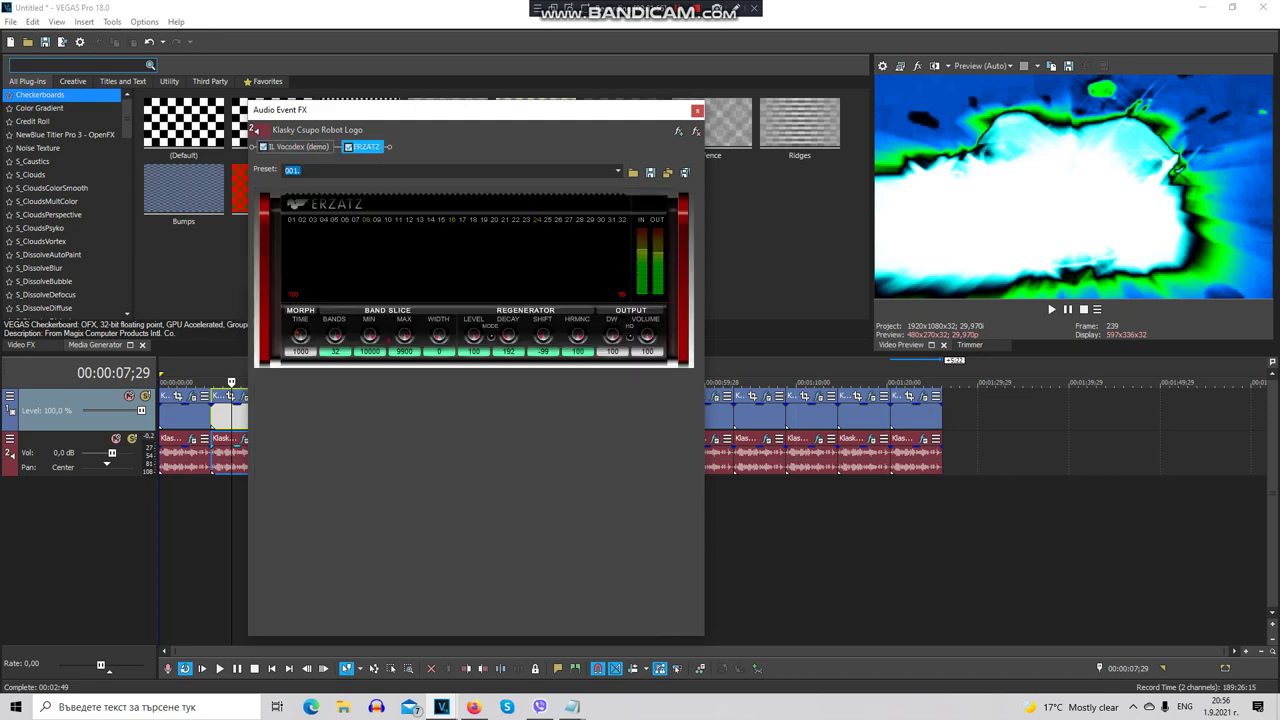
pyautogui.click(298, 147)
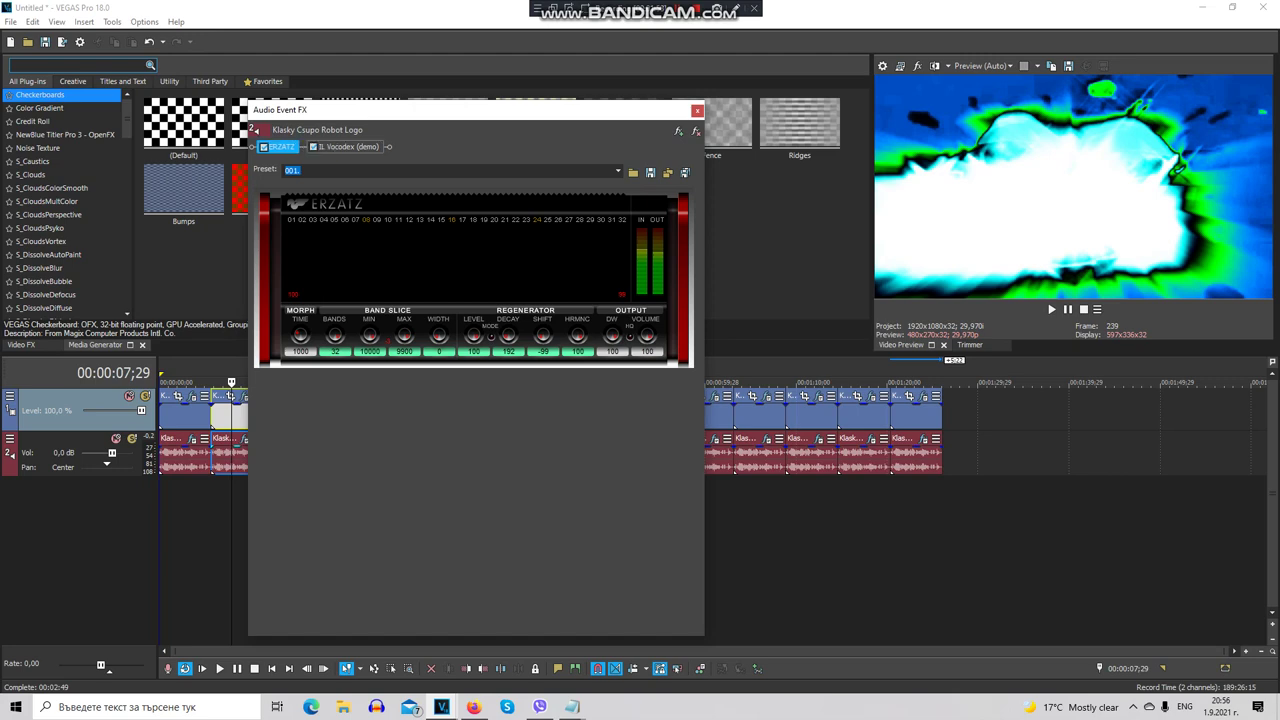
pyautogui.click(366, 147)
pyautogui.moveTo(366, 147); pyautogui.dragTo(281, 147)
pyautogui.click(348, 147)
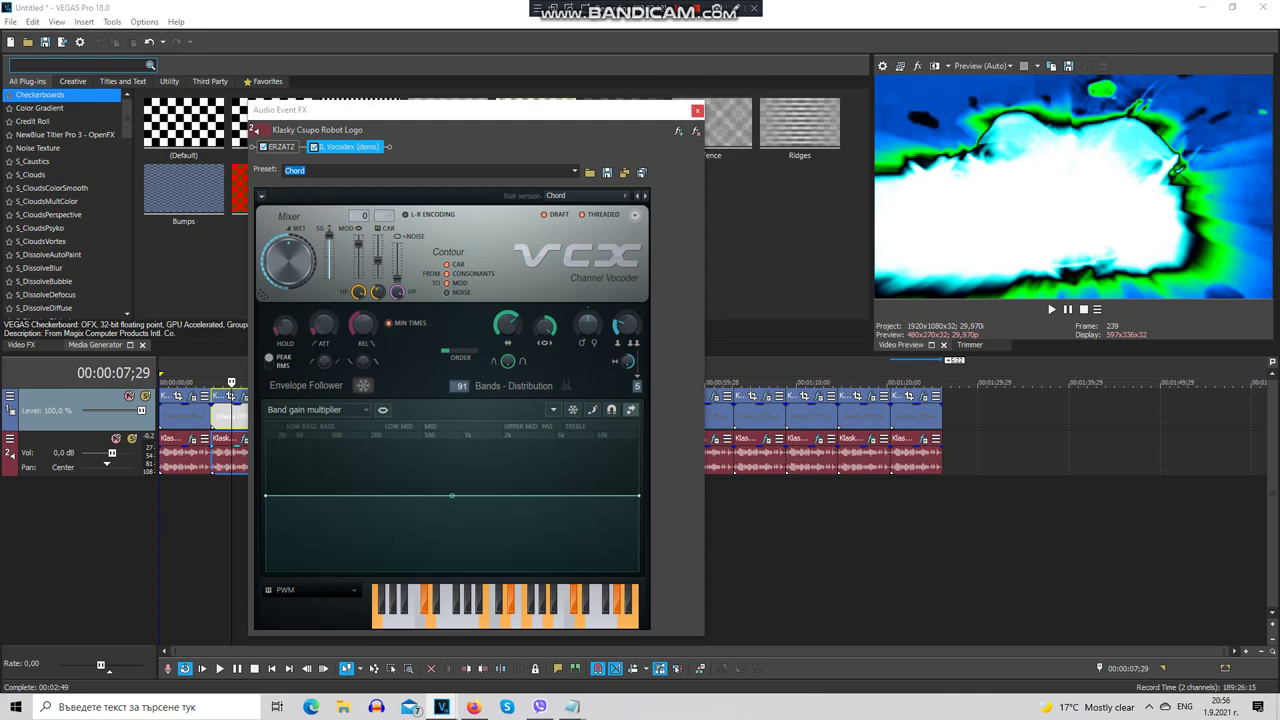
pyautogui.click(697, 110)
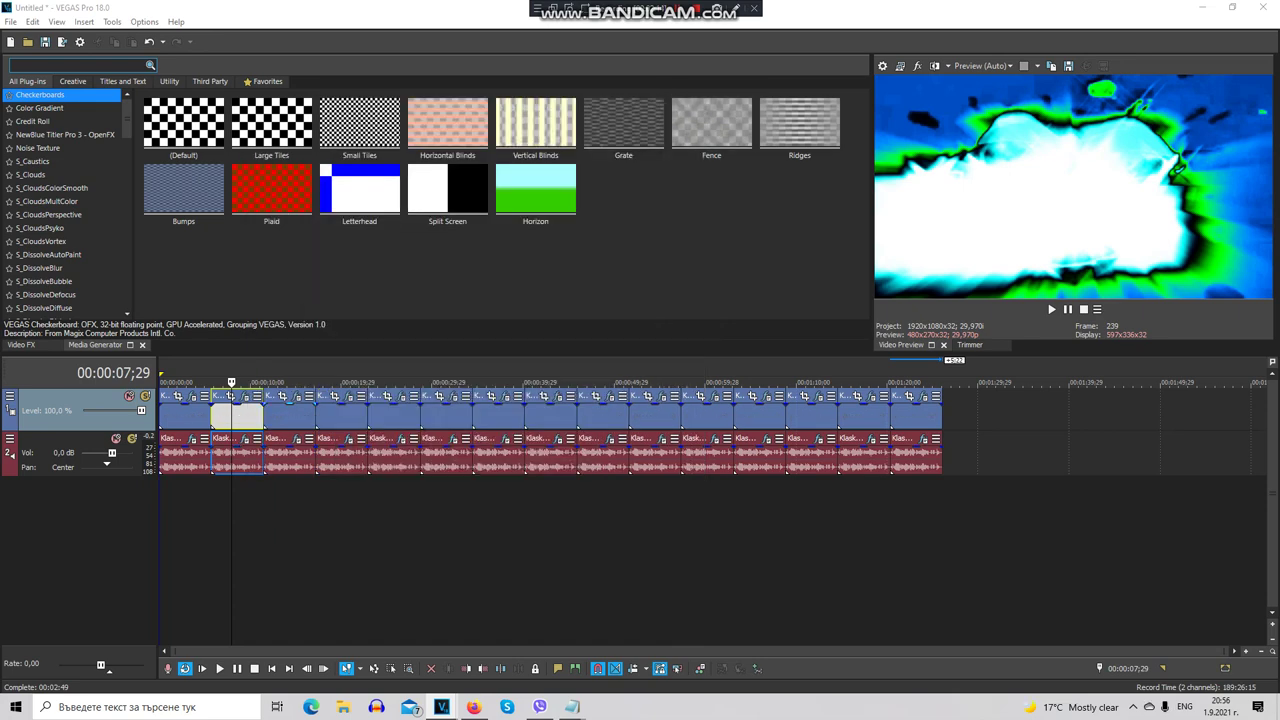
# Examine the two Wave effects, NewBlue Active Camera and Glow settings in the third clip's video effects
pyautogui.click(287, 415)
pyautogui.click(297, 396)
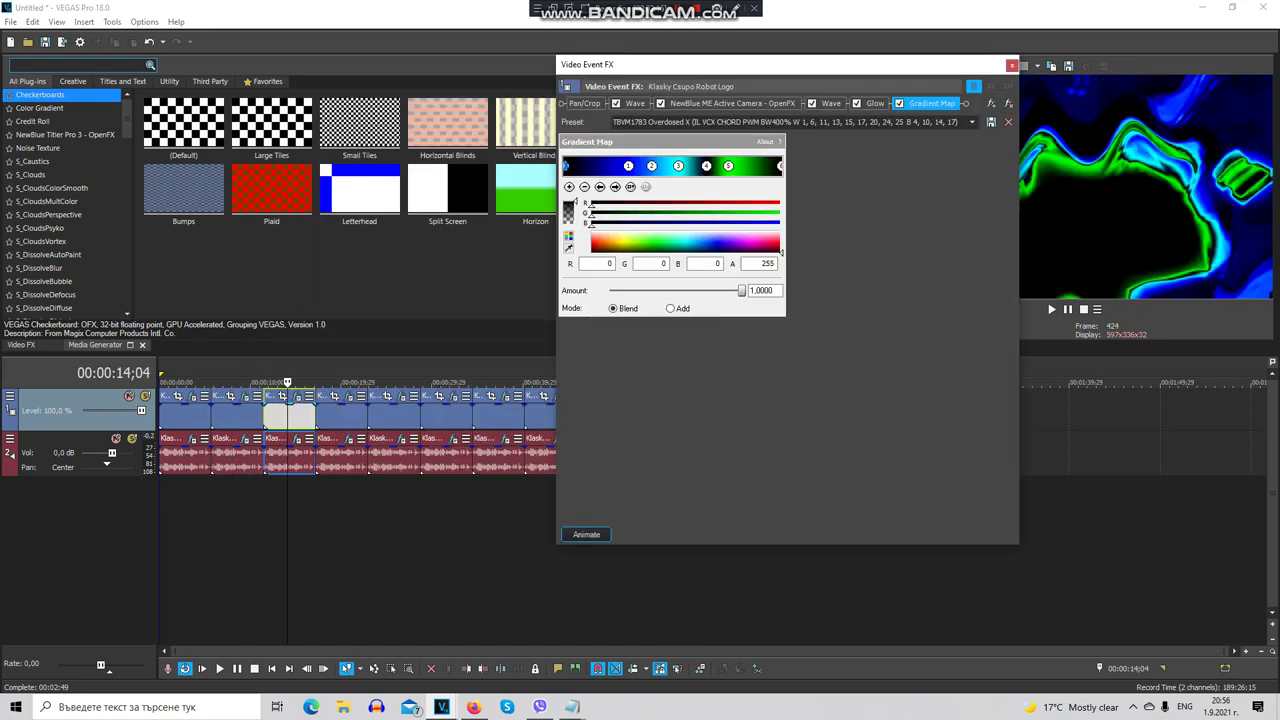
pyautogui.click(635, 103)
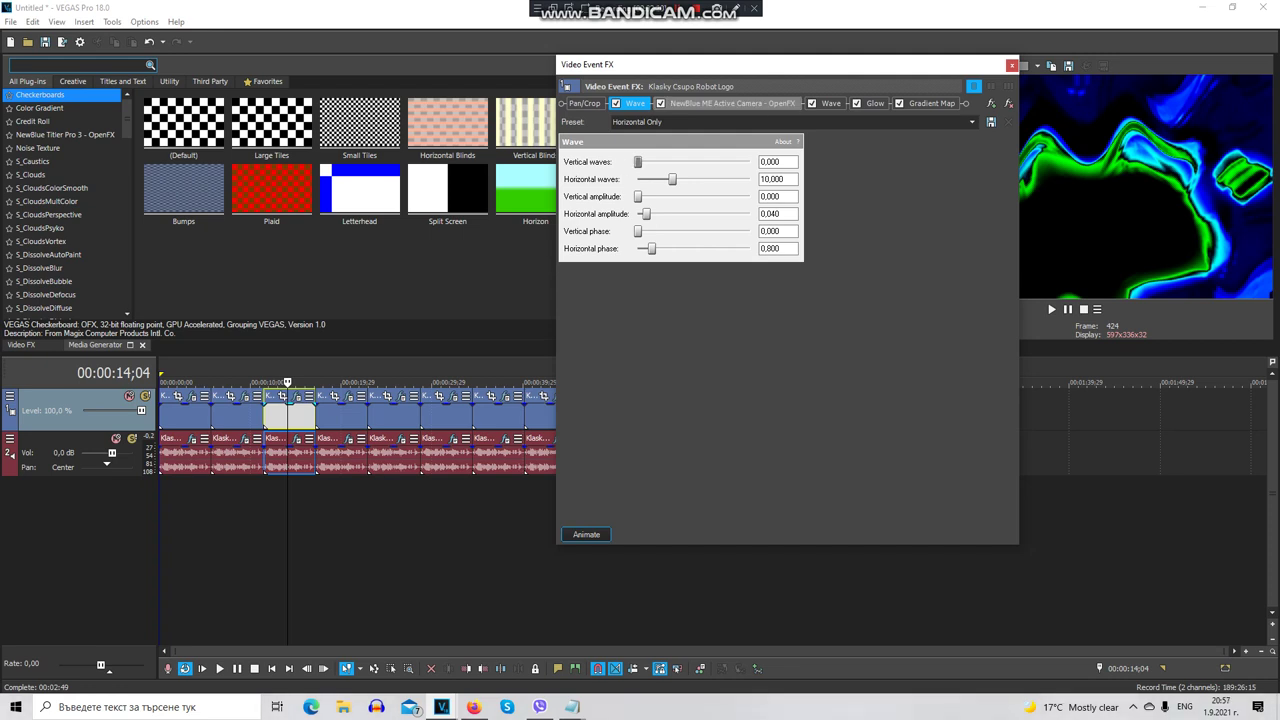
pyautogui.click(732, 103)
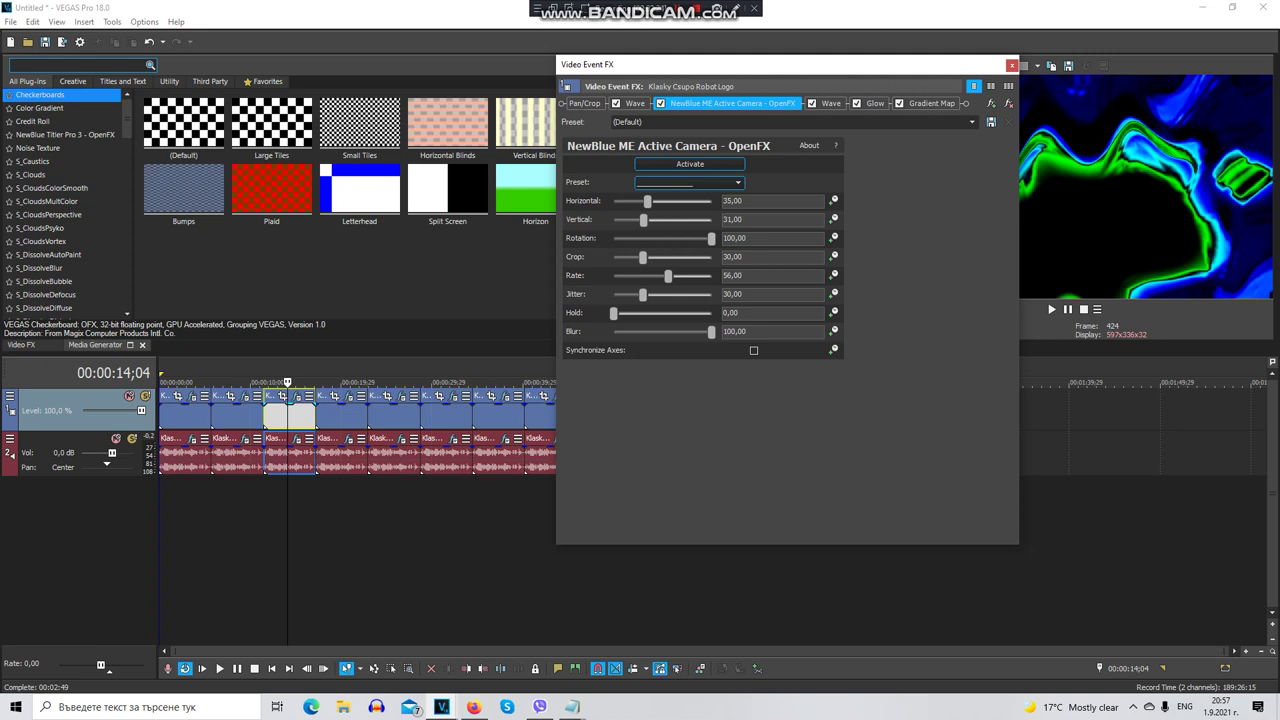
pyautogui.click(831, 103)
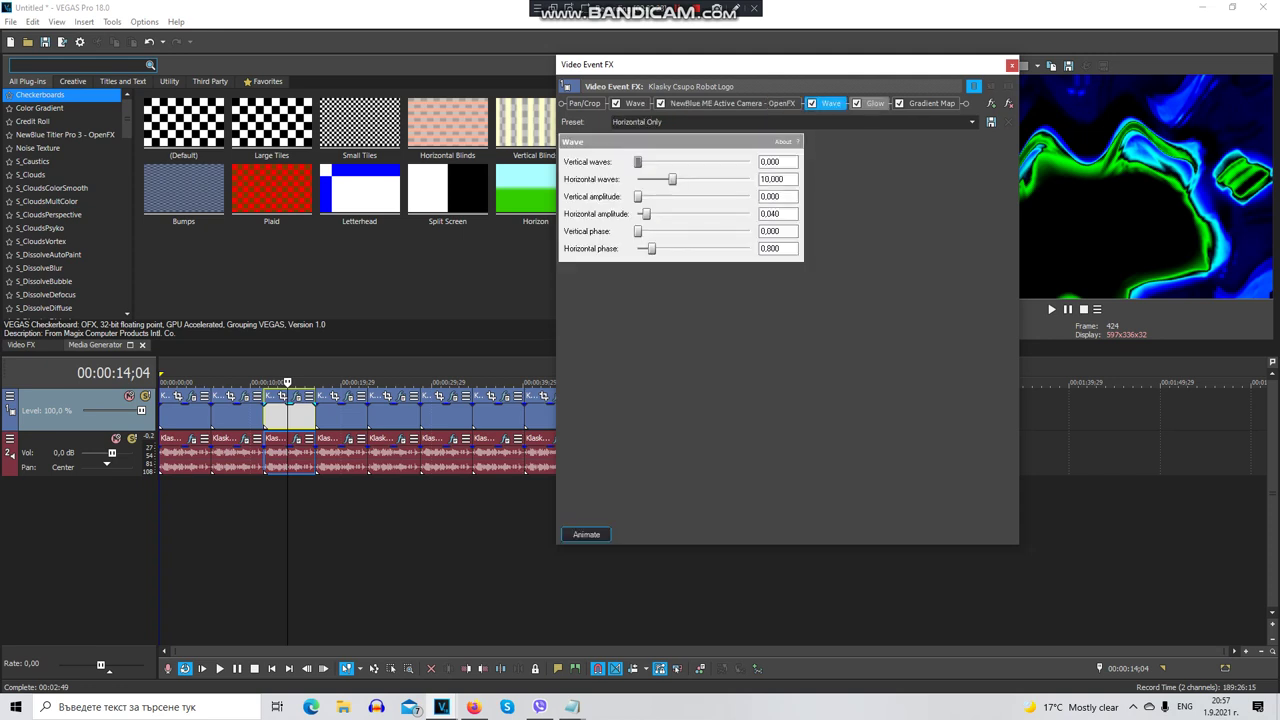
pyautogui.click(873, 103)
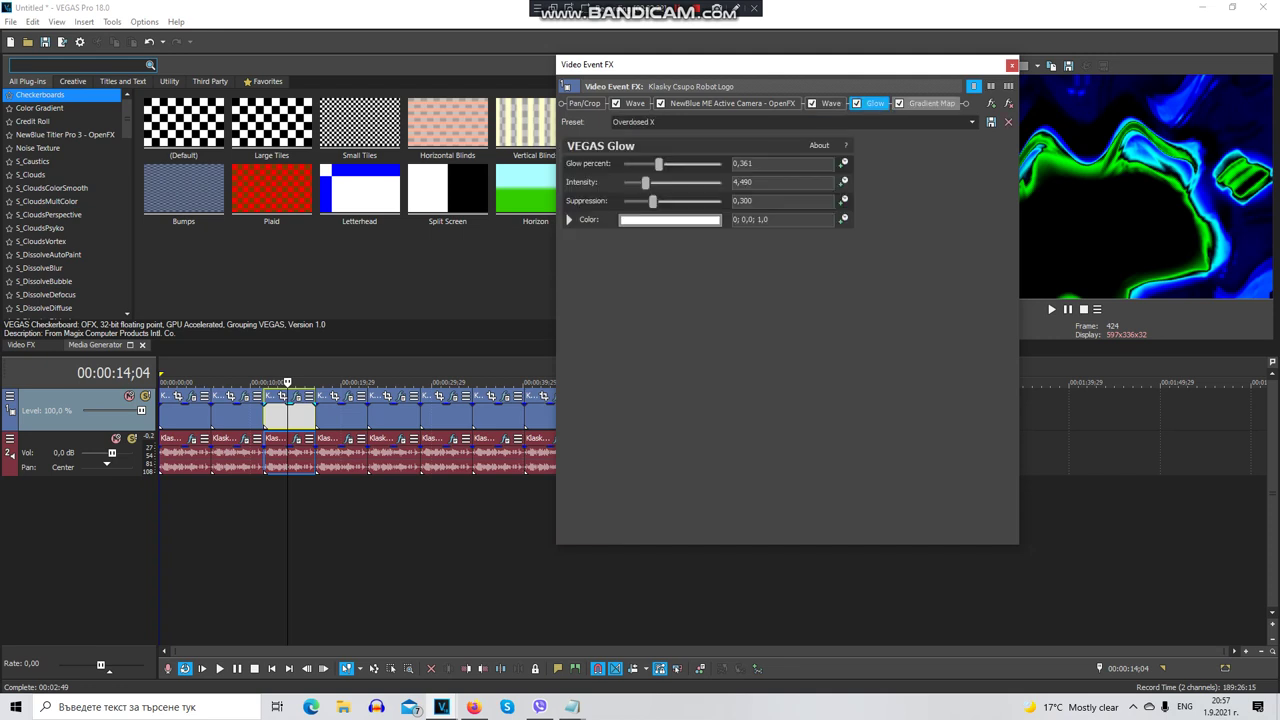
# Examine the colour of each Gradient Map control point on the third clip, then close its video effects
pyautogui.click(930, 103)
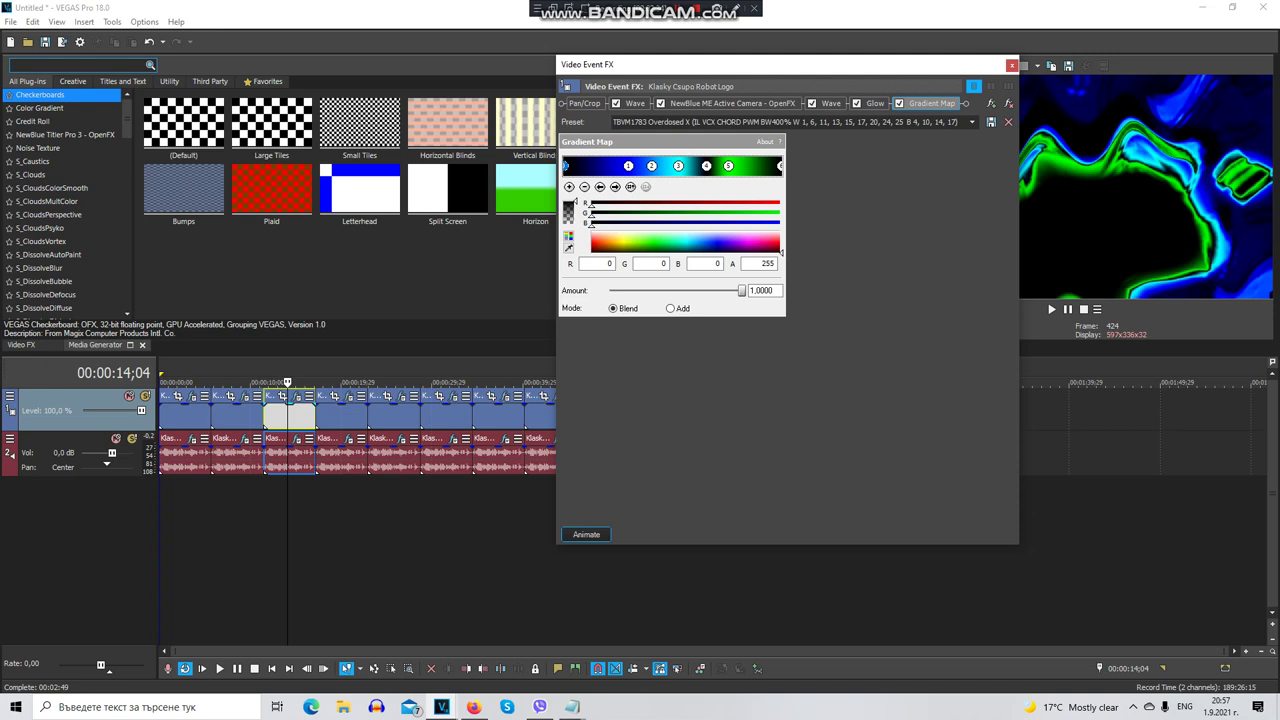
pyautogui.click(615, 187)
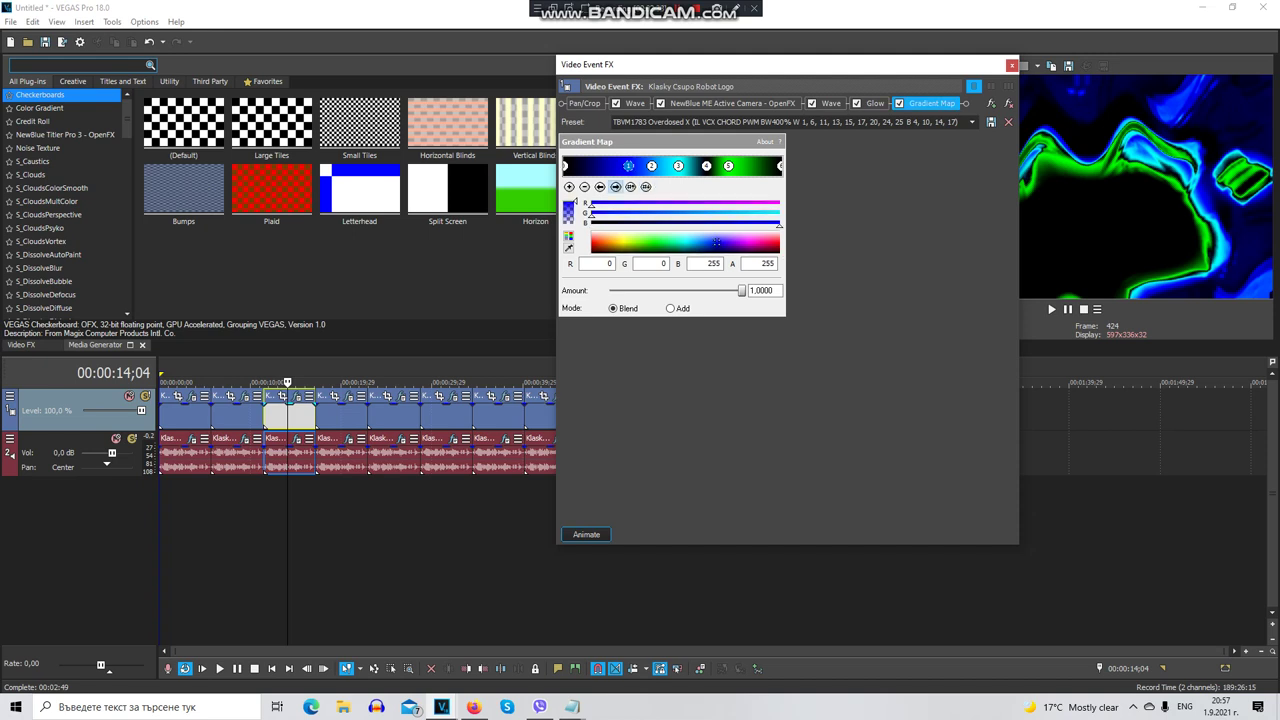
pyautogui.click(651, 165)
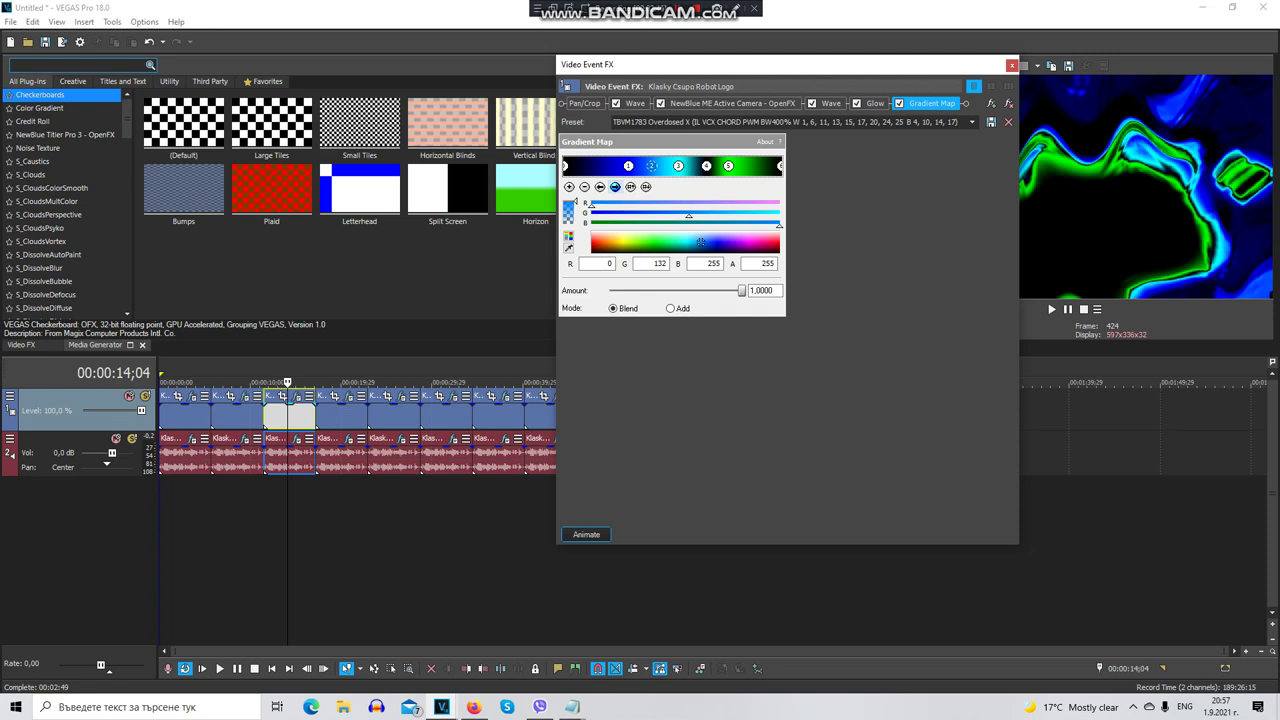
pyautogui.click(685, 242)
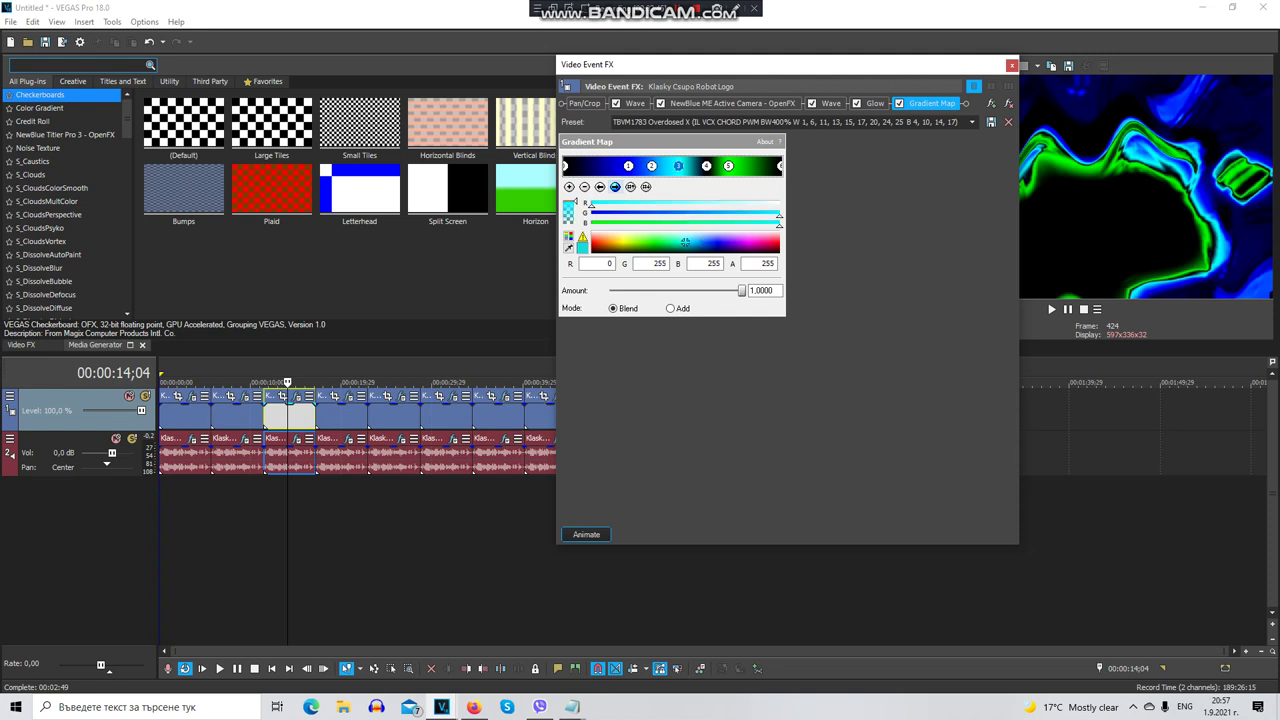
pyautogui.click(706, 165)
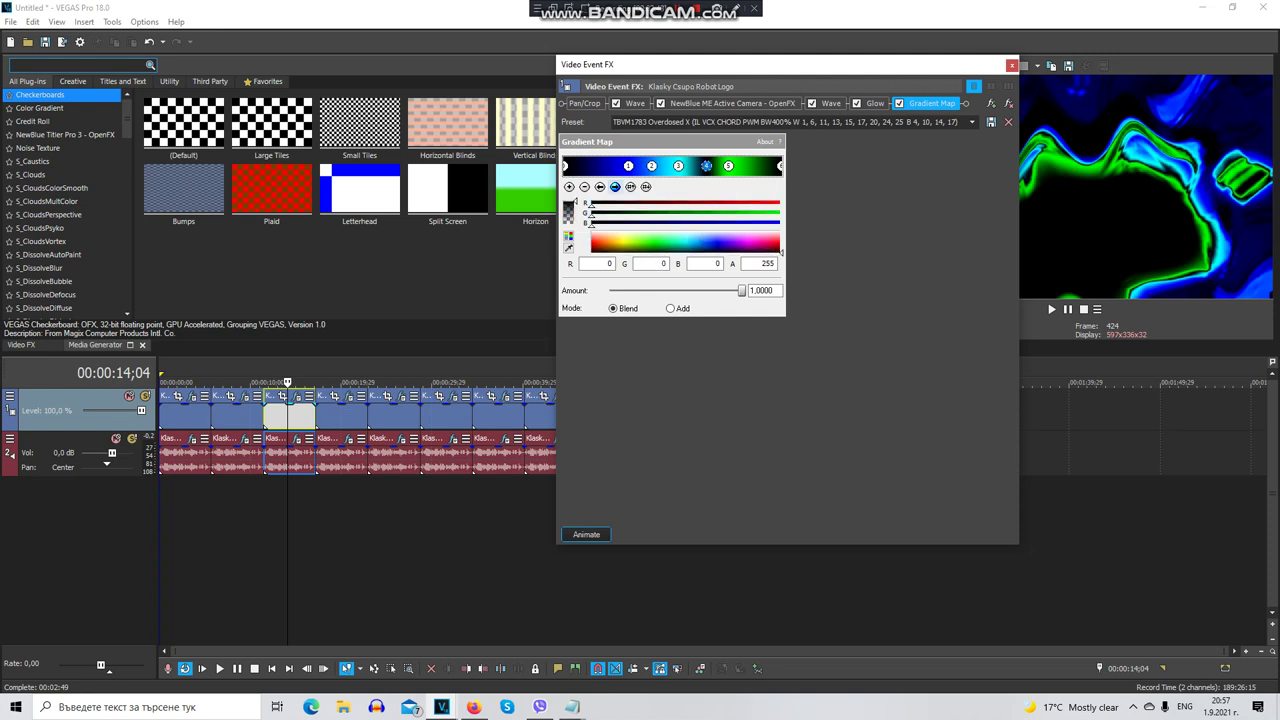
pyautogui.click(728, 165)
pyautogui.click(780, 166)
pyautogui.click(1012, 65)
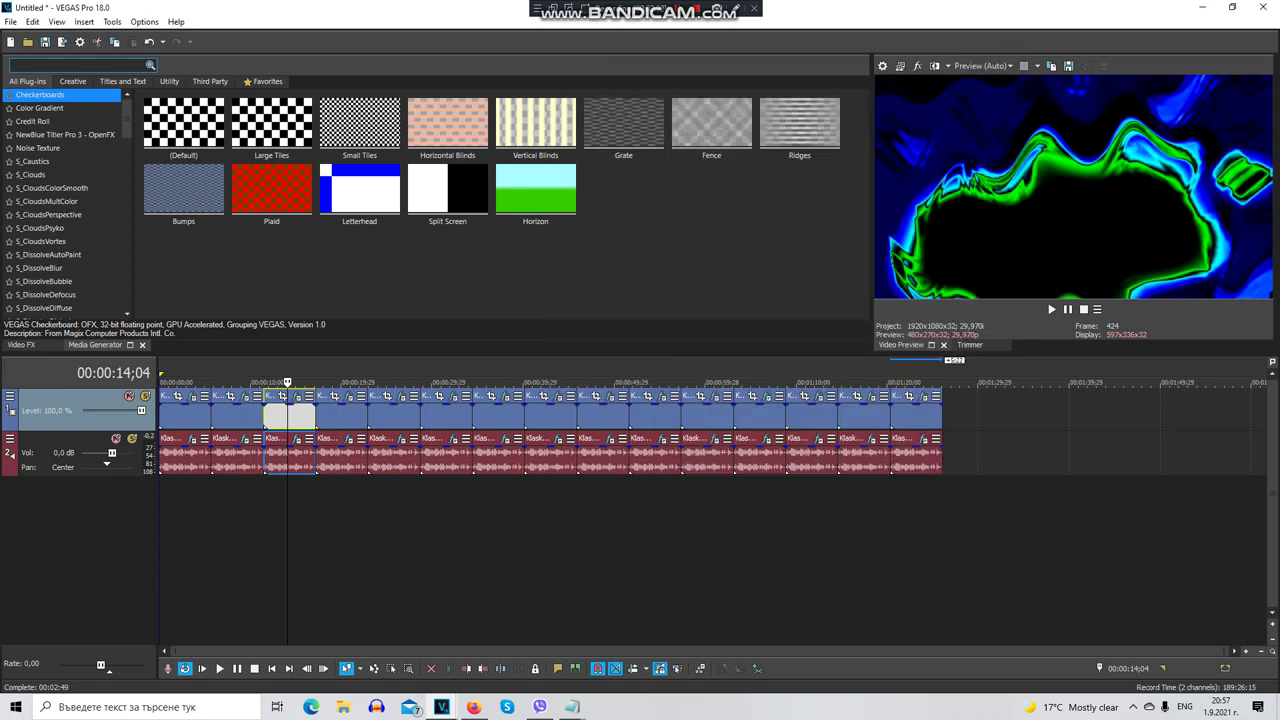
# Examine the Resonant Filter and IL Vocodex settings in the third clip's audio effects
pyautogui.click(297, 439)
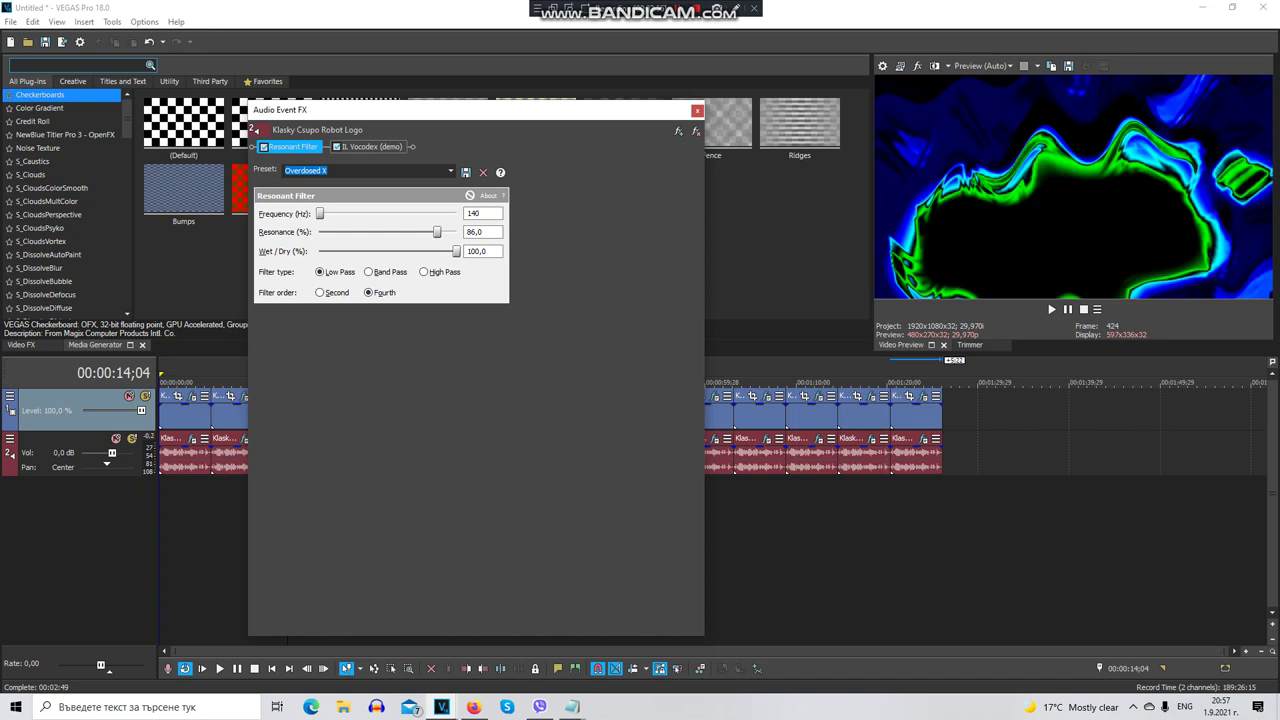
pyautogui.click(371, 146)
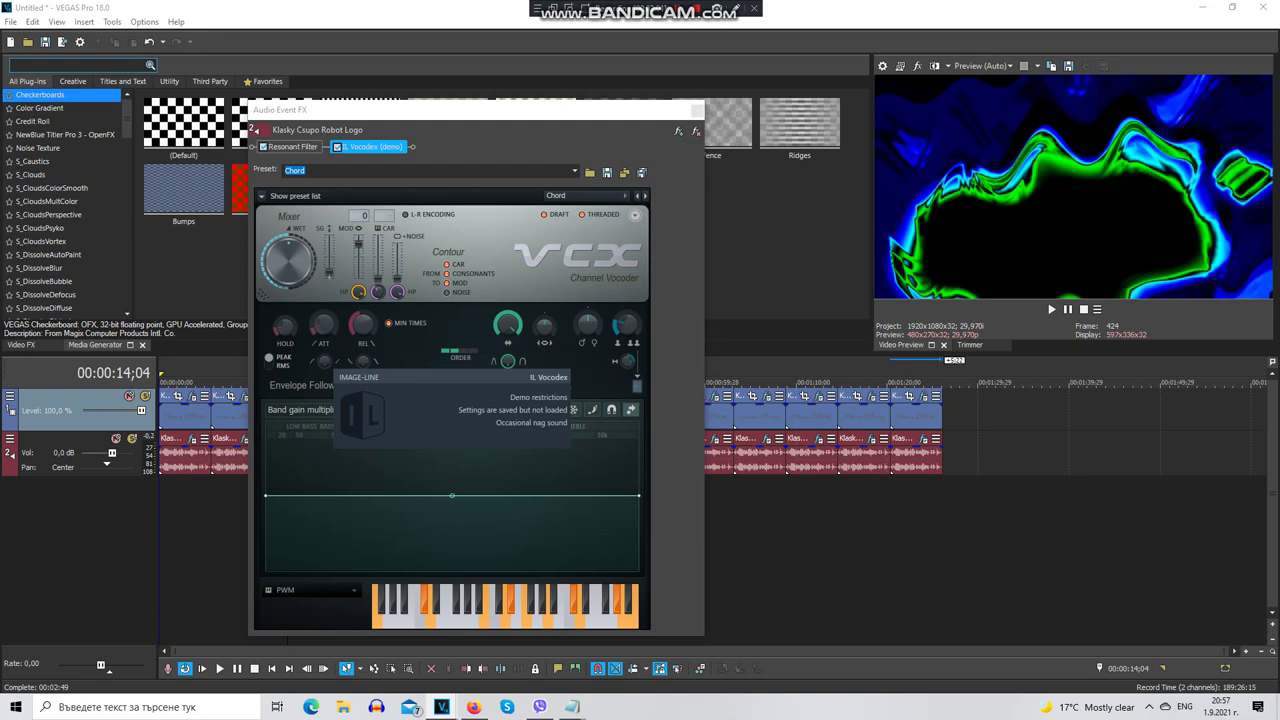
pyautogui.click(697, 111)
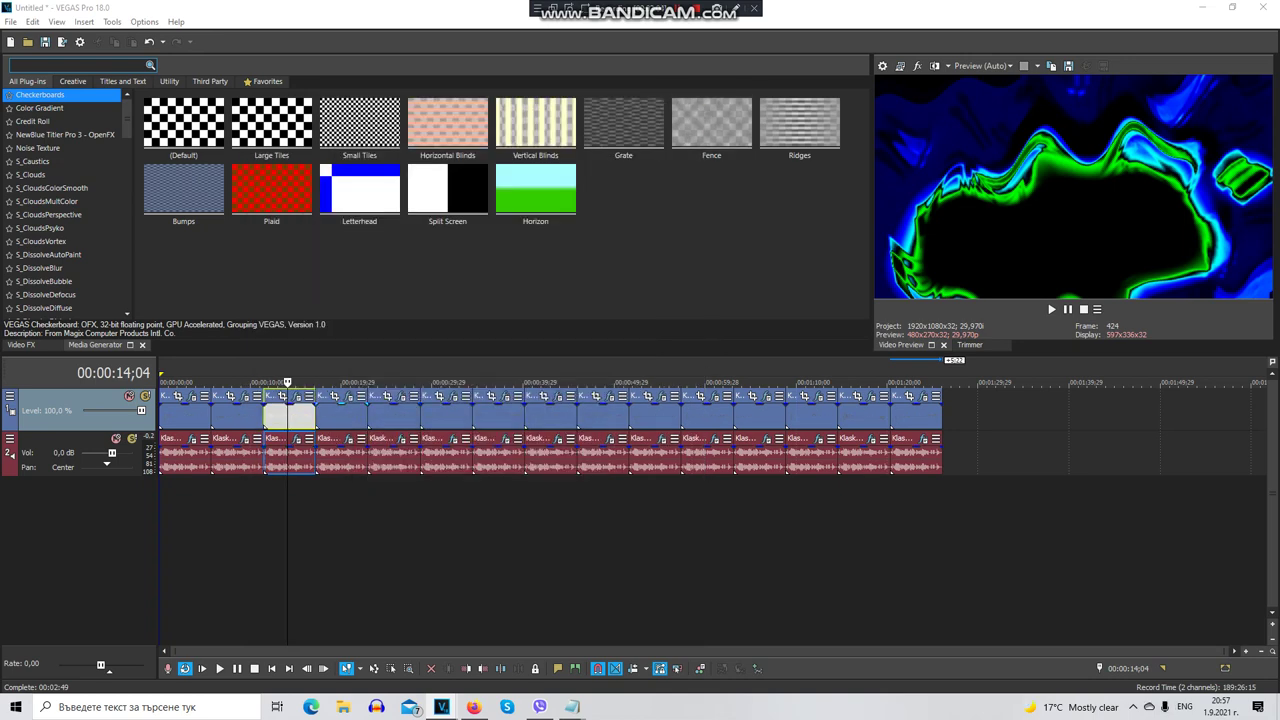
# Examine the colour of each Gradient Map control point in the fourth clip's video effects
pyautogui.click(342, 412)
pyautogui.click(347, 396)
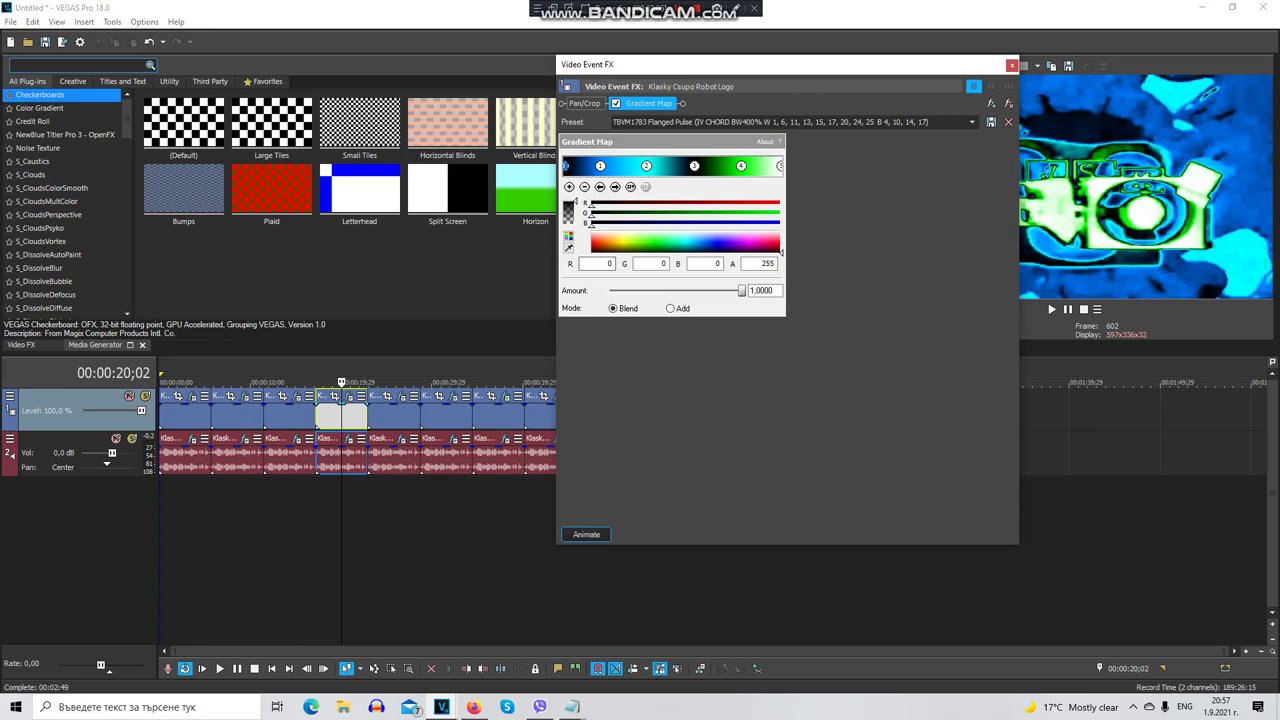
pyautogui.click(615, 187)
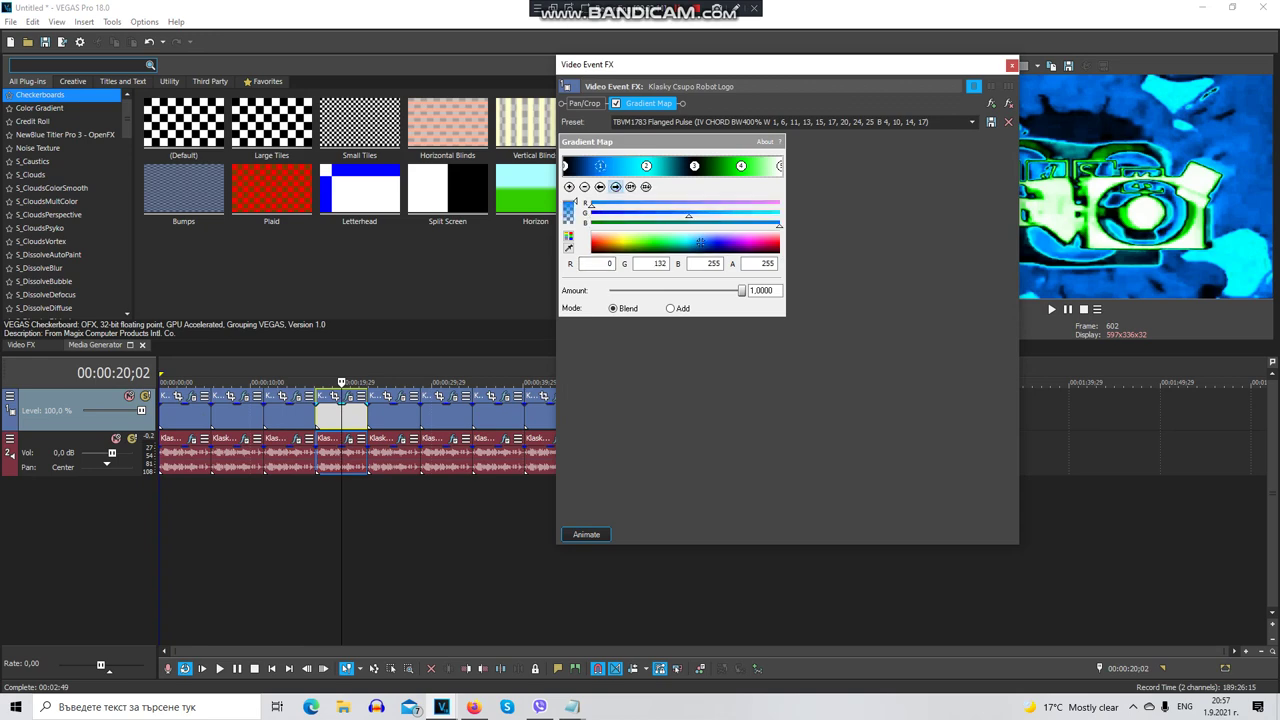
pyautogui.click(646, 165)
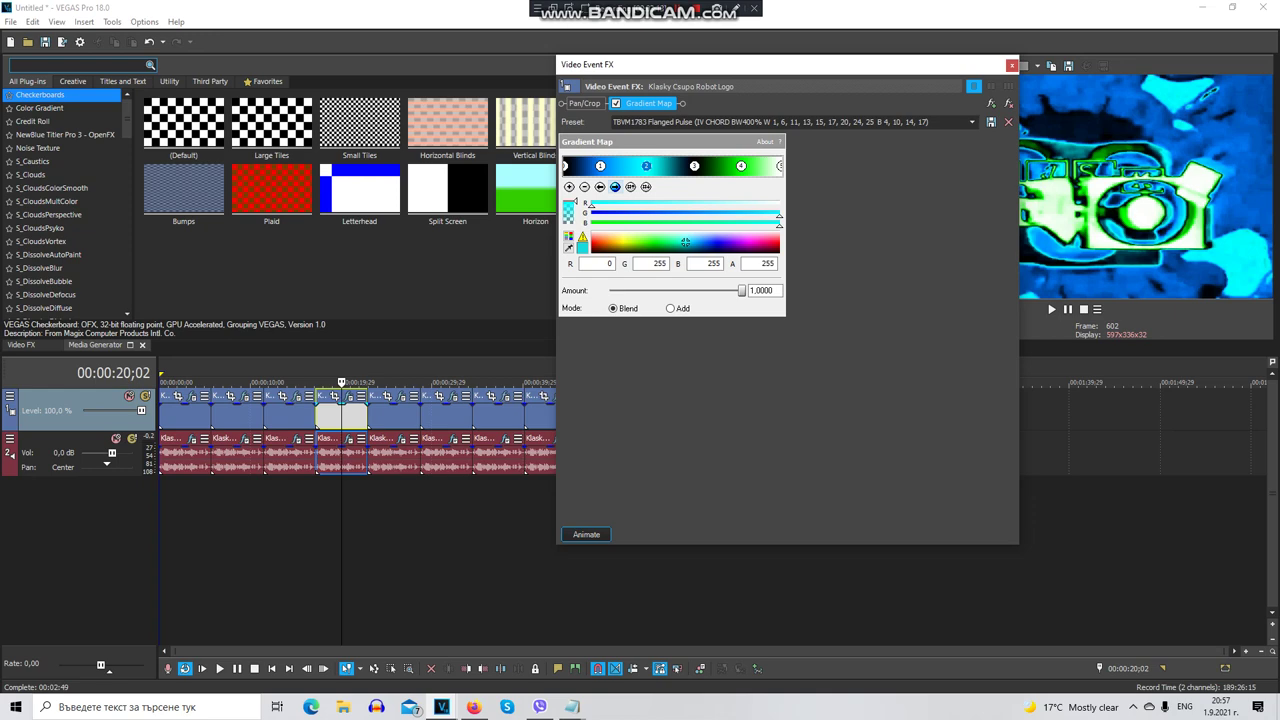
pyautogui.click(694, 165)
pyautogui.click(741, 165)
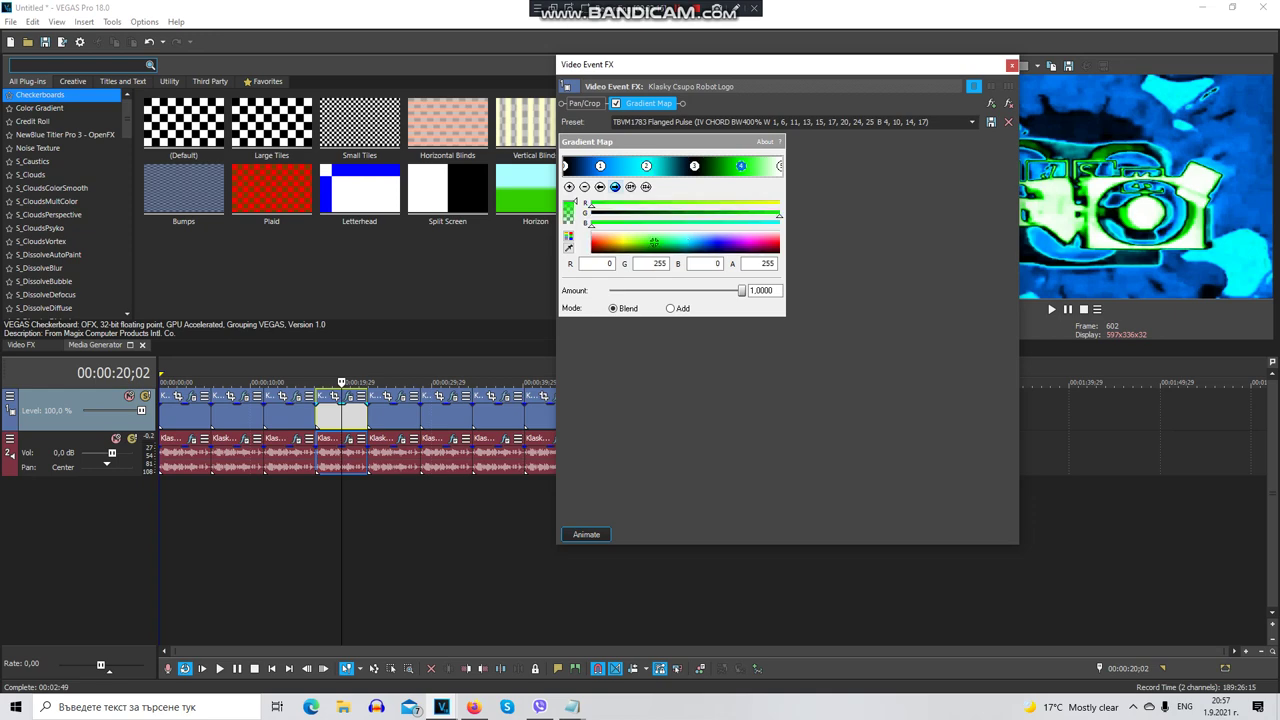
pyautogui.click(615, 187)
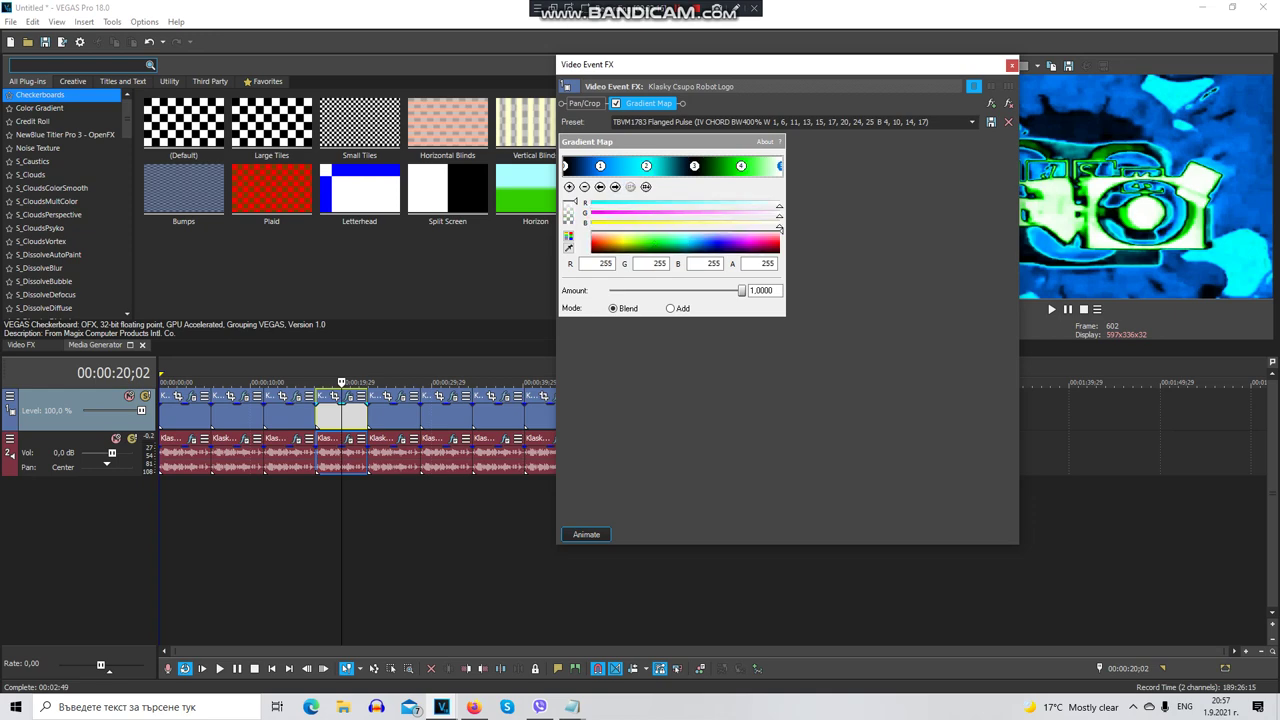
# Close the fourth clip's video effects and view the IL Vocodex settings in its audio effects
pyautogui.click(1012, 65)
pyautogui.click(349, 438)
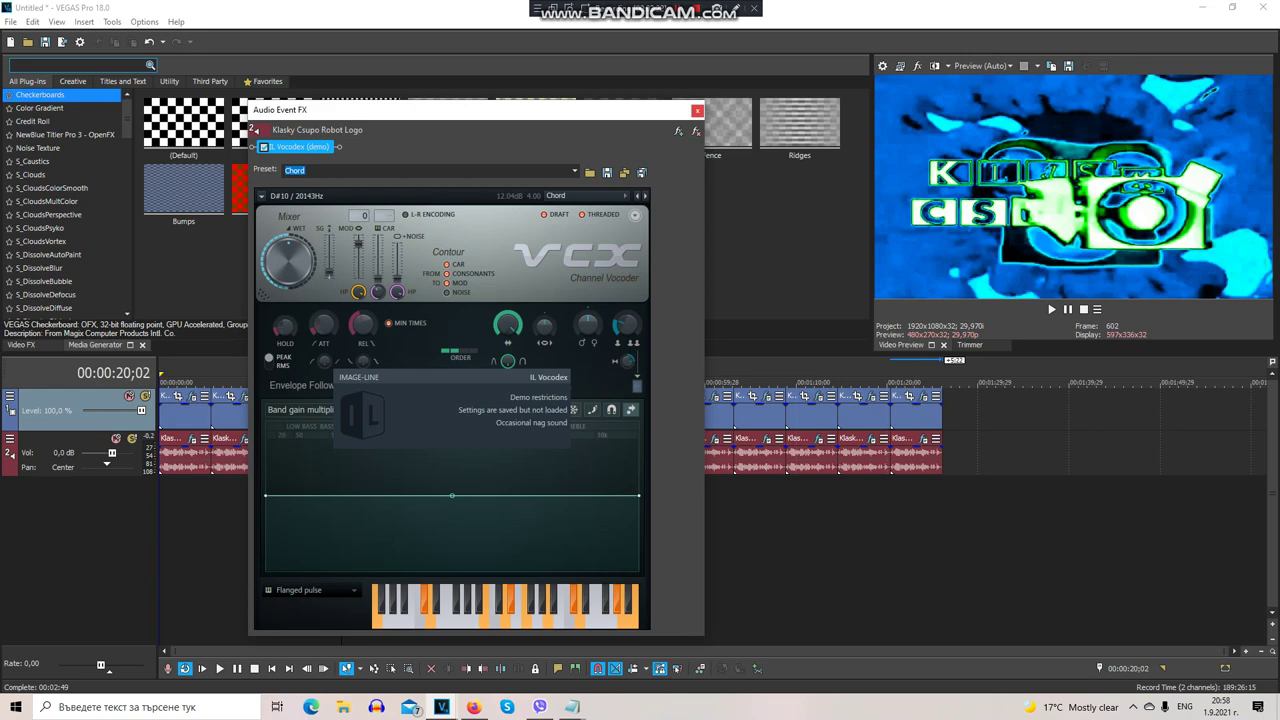
pyautogui.click(697, 110)
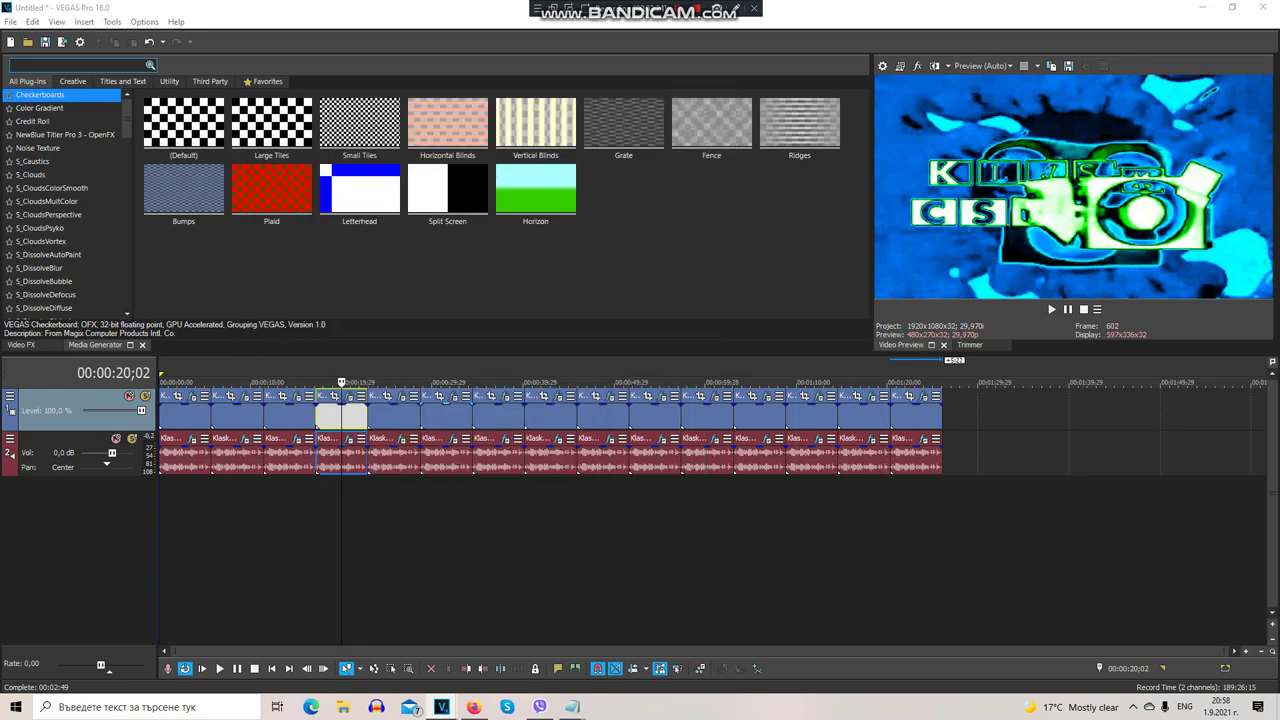
# Examine the colour of each Gradient Map control point in the fifth clip's video effects
pyautogui.click(388, 410)
pyautogui.click(401, 395)
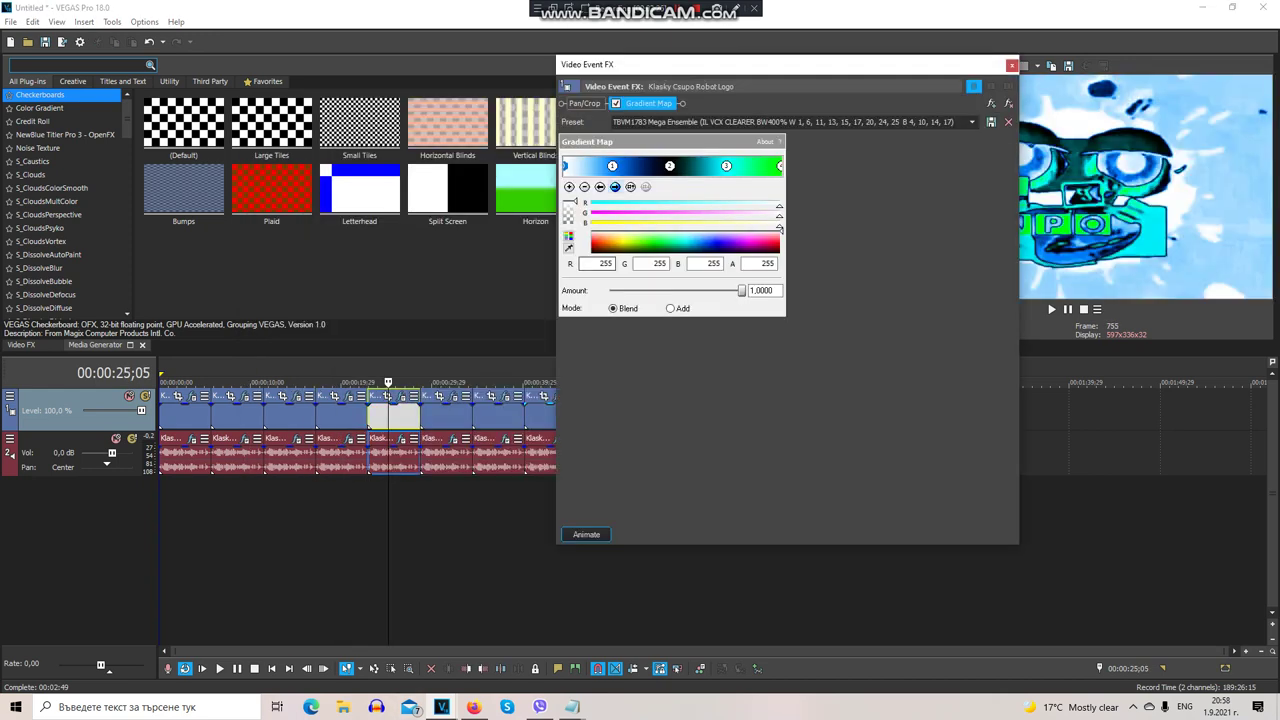
pyautogui.click(612, 165)
pyautogui.click(700, 242)
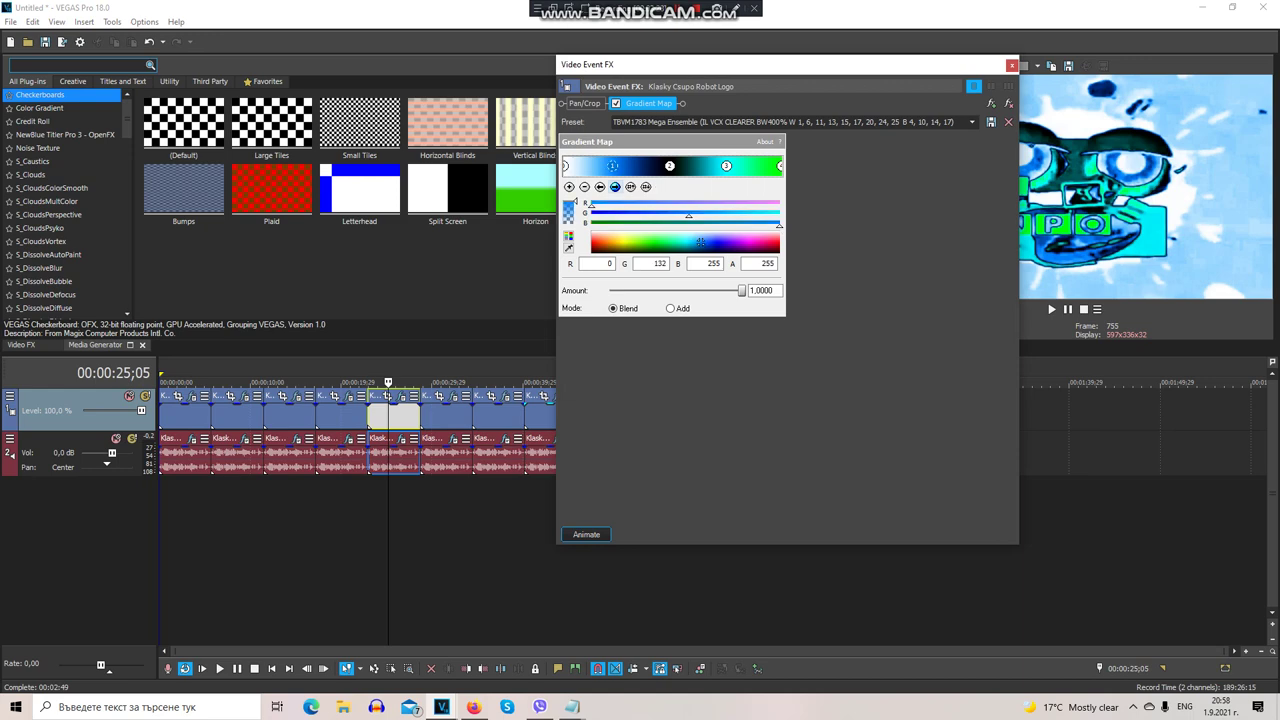
pyautogui.click(669, 165)
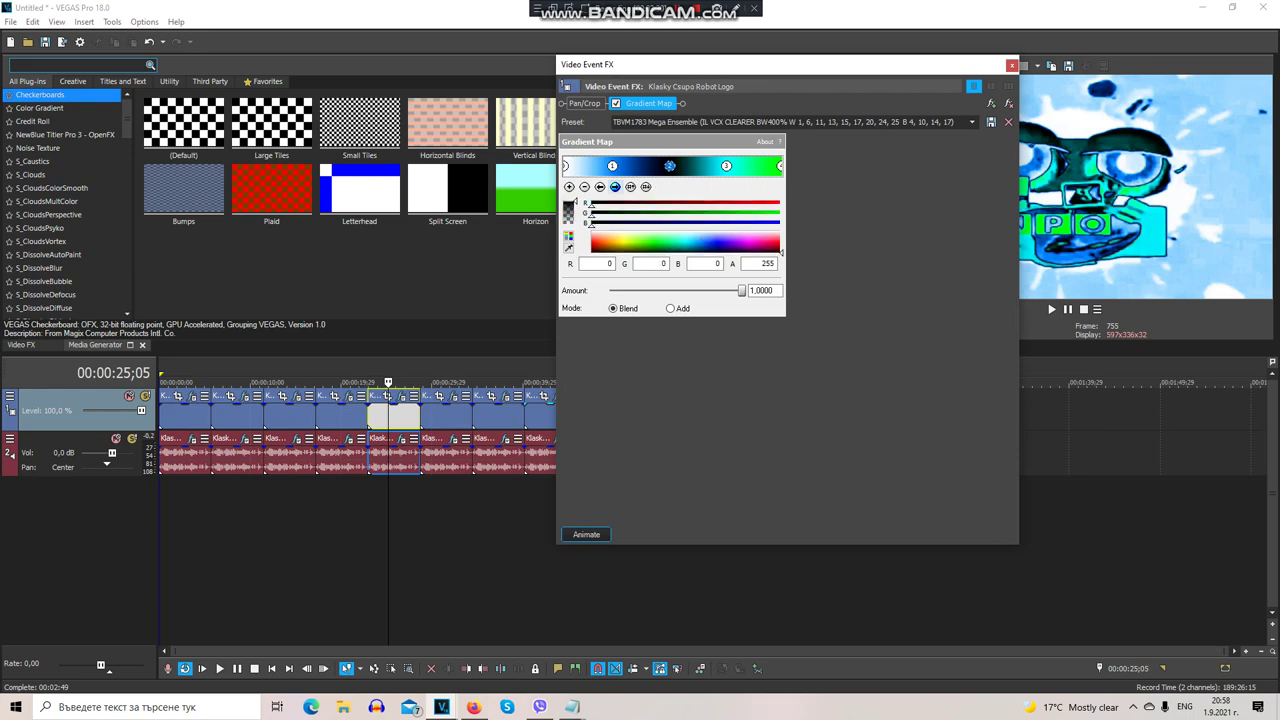
pyautogui.click(726, 165)
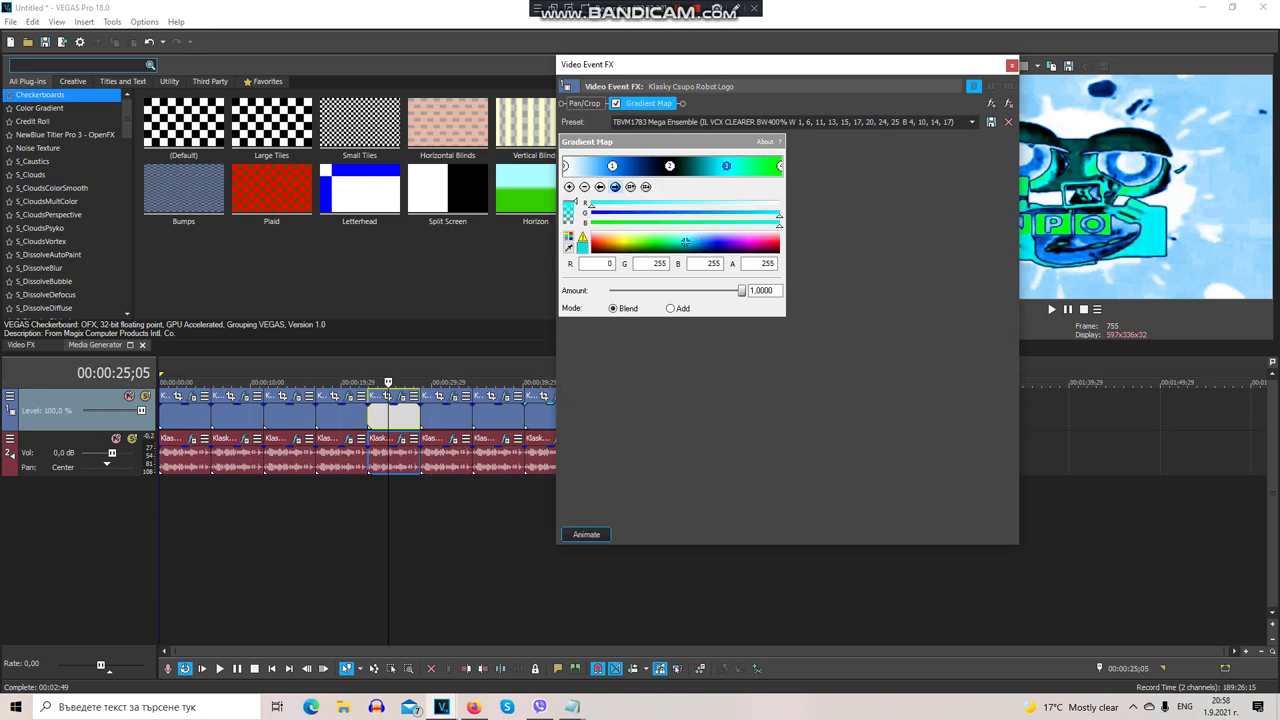
pyautogui.click(653, 242)
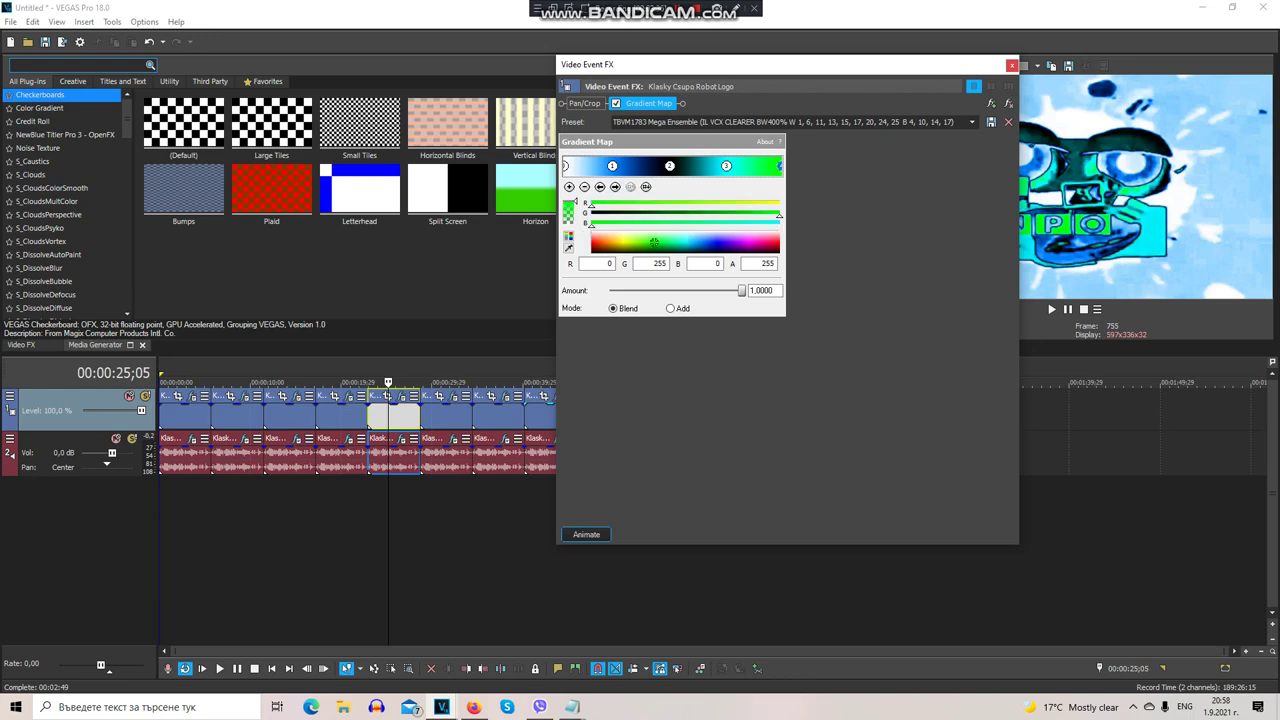
# Close the fifth clip's video effects and view the IL Vocodex settings in its audio effects
pyautogui.click(1011, 64)
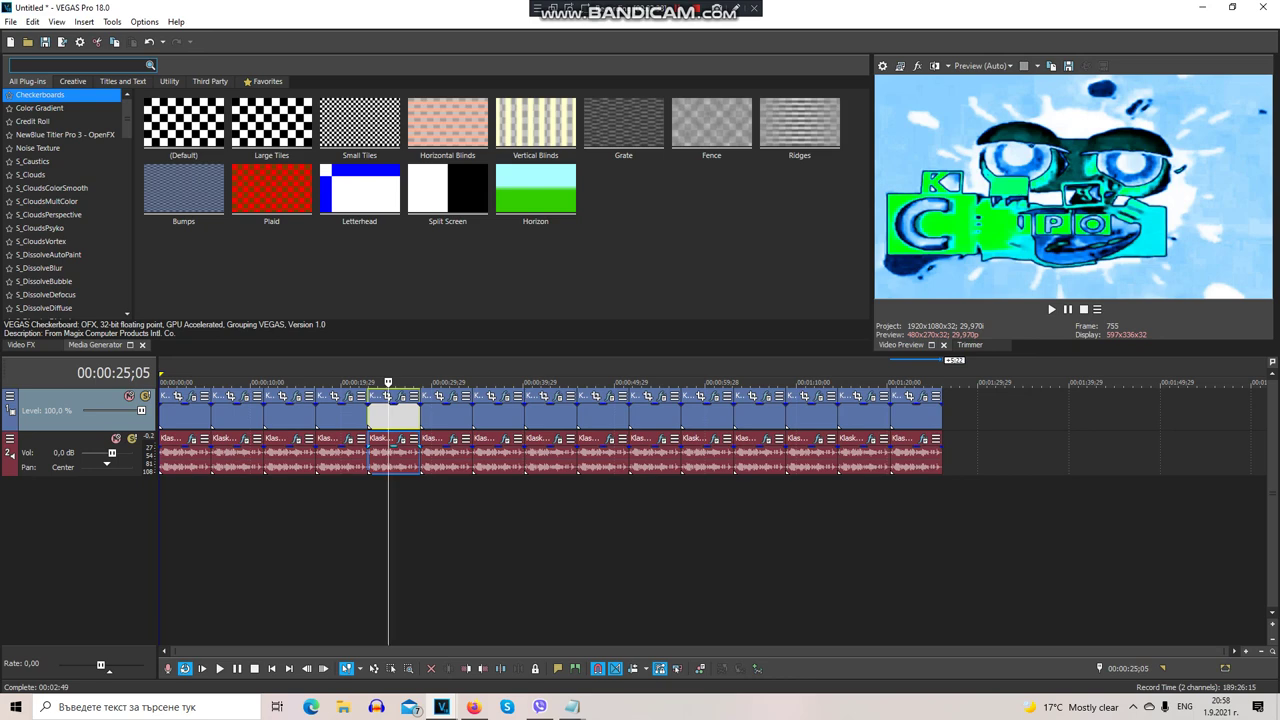
pyautogui.click(401, 439)
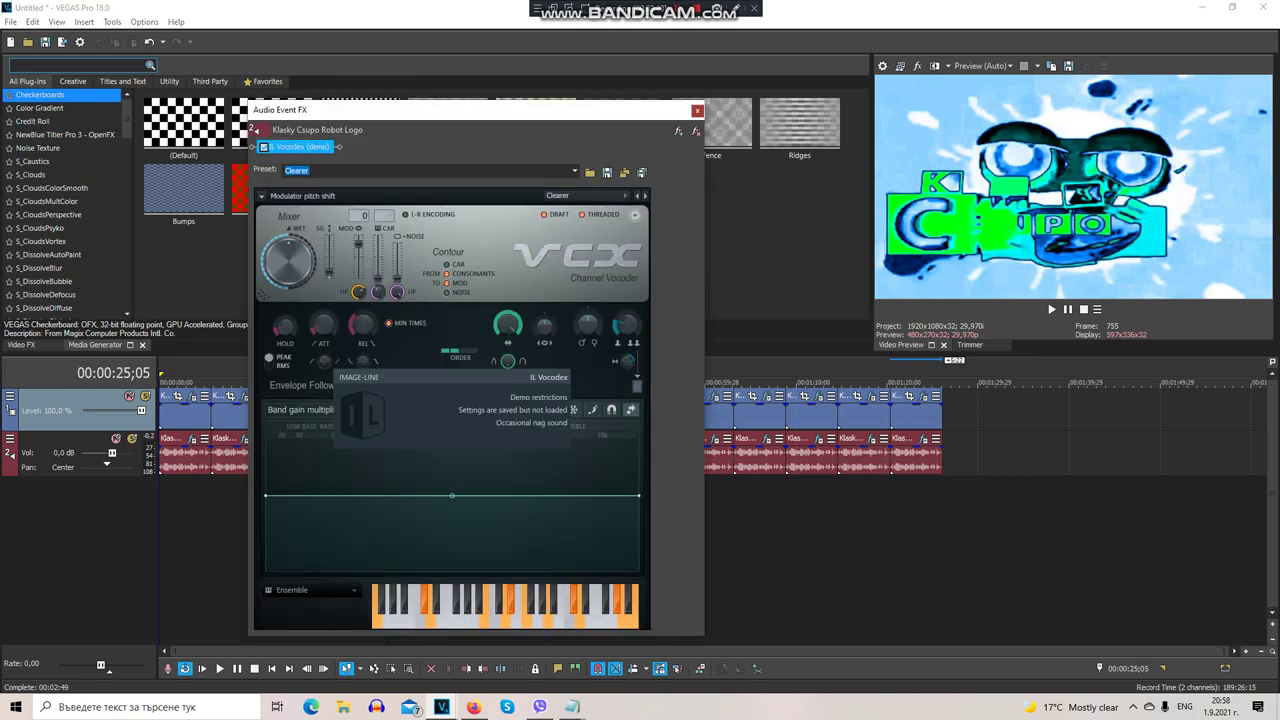
pyautogui.click(697, 110)
# Examine the Rays and NewBlue LE Light Rays settings in the sixth clip's video effects
pyautogui.click(443, 415)
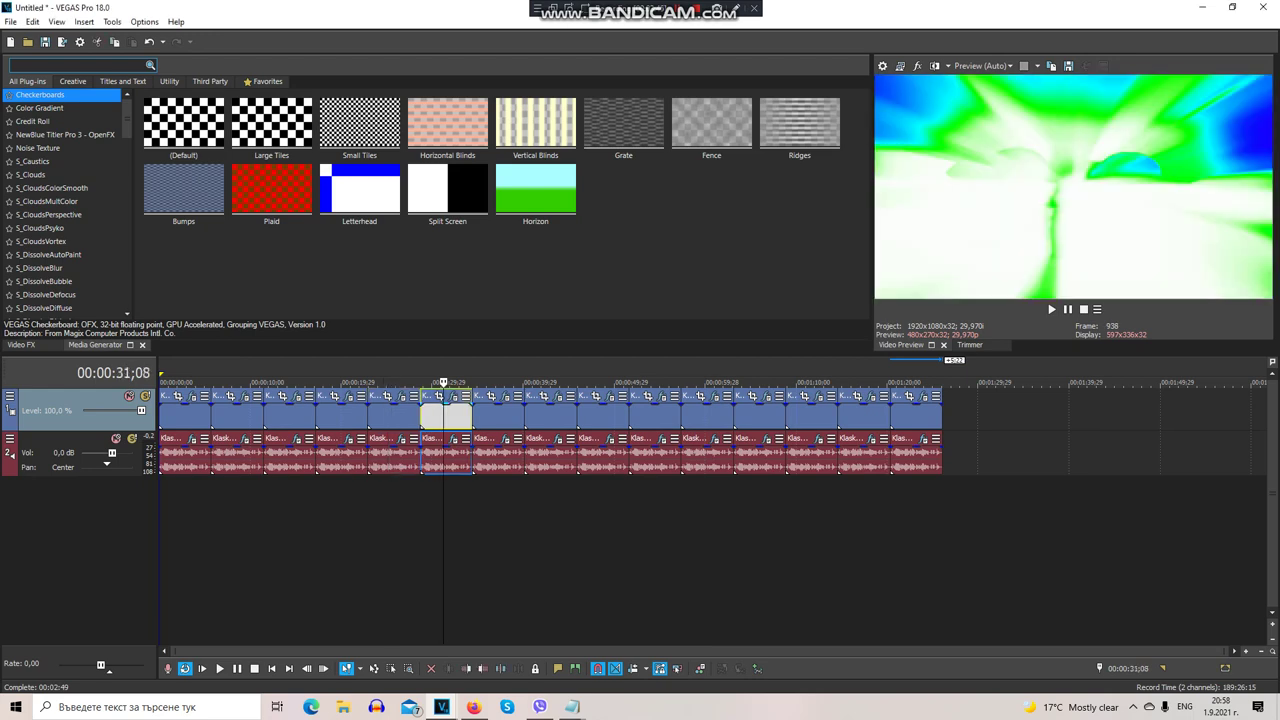
pyautogui.click(454, 396)
pyautogui.click(634, 103)
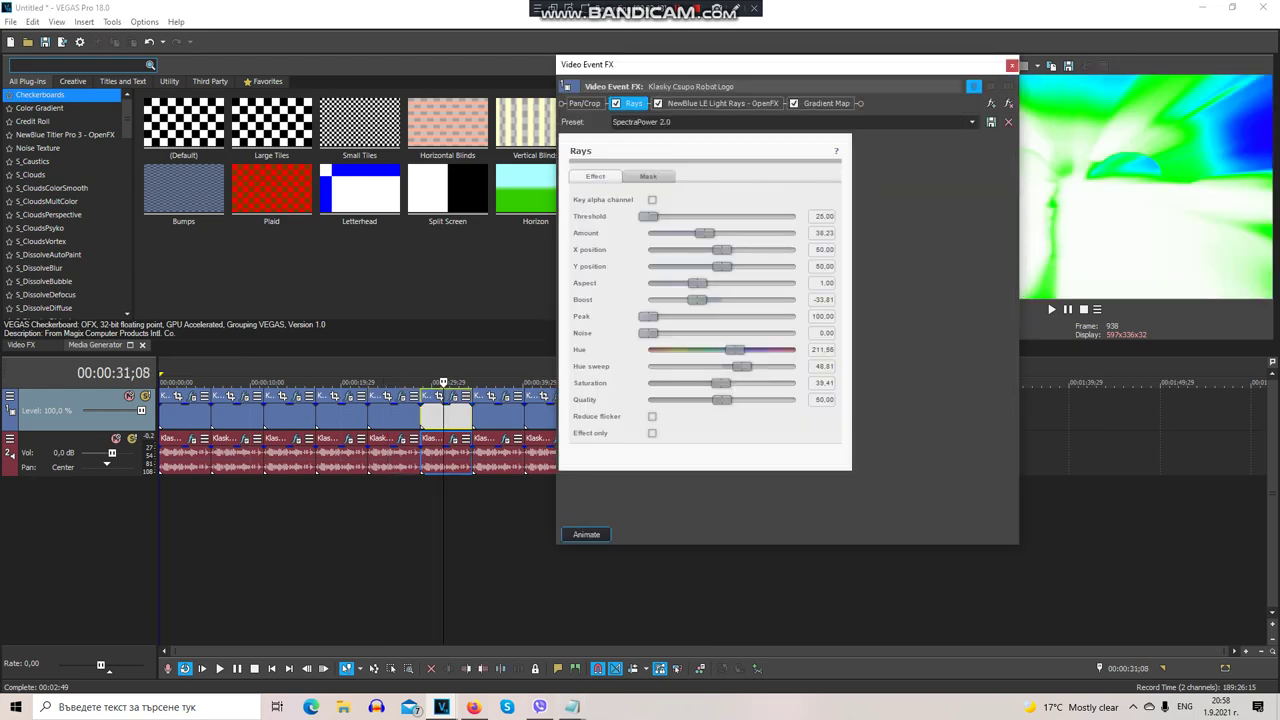
pyautogui.click(722, 103)
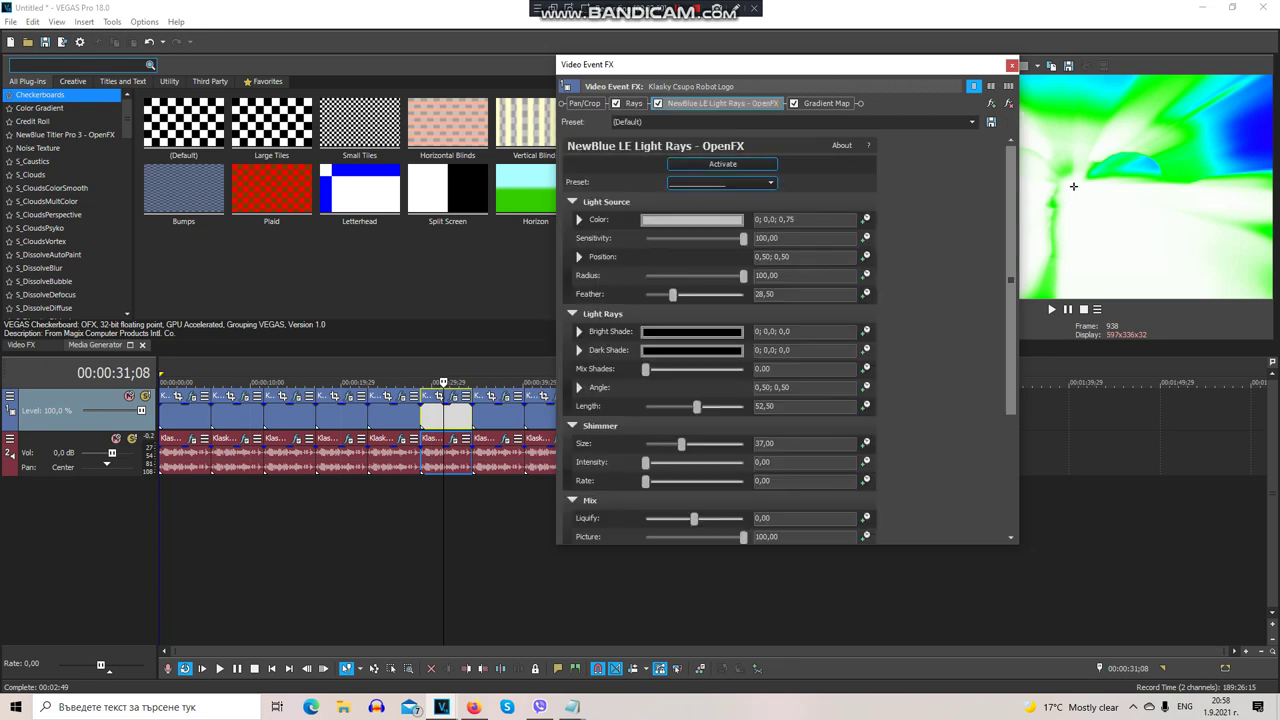
pyautogui.scroll(-2, 788, 338)
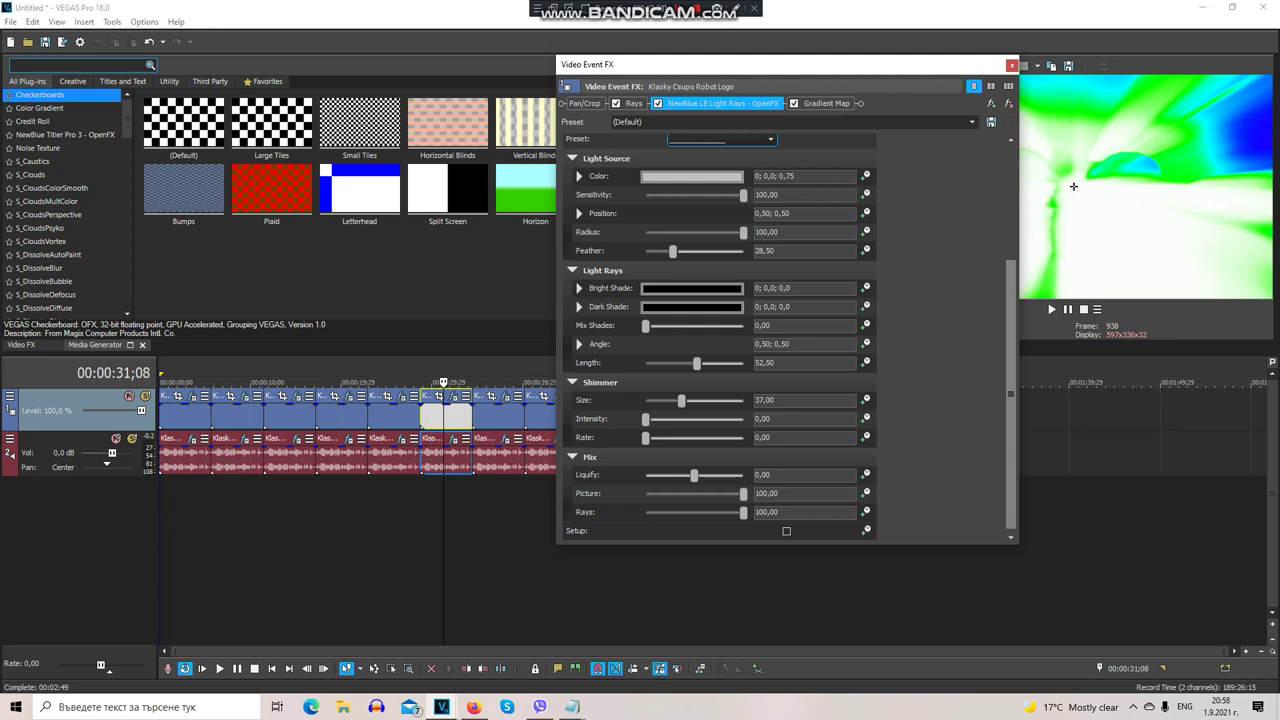
# Examine the colour of each Gradient Map control point in the sixth clip's video effects
pyautogui.click(826, 103)
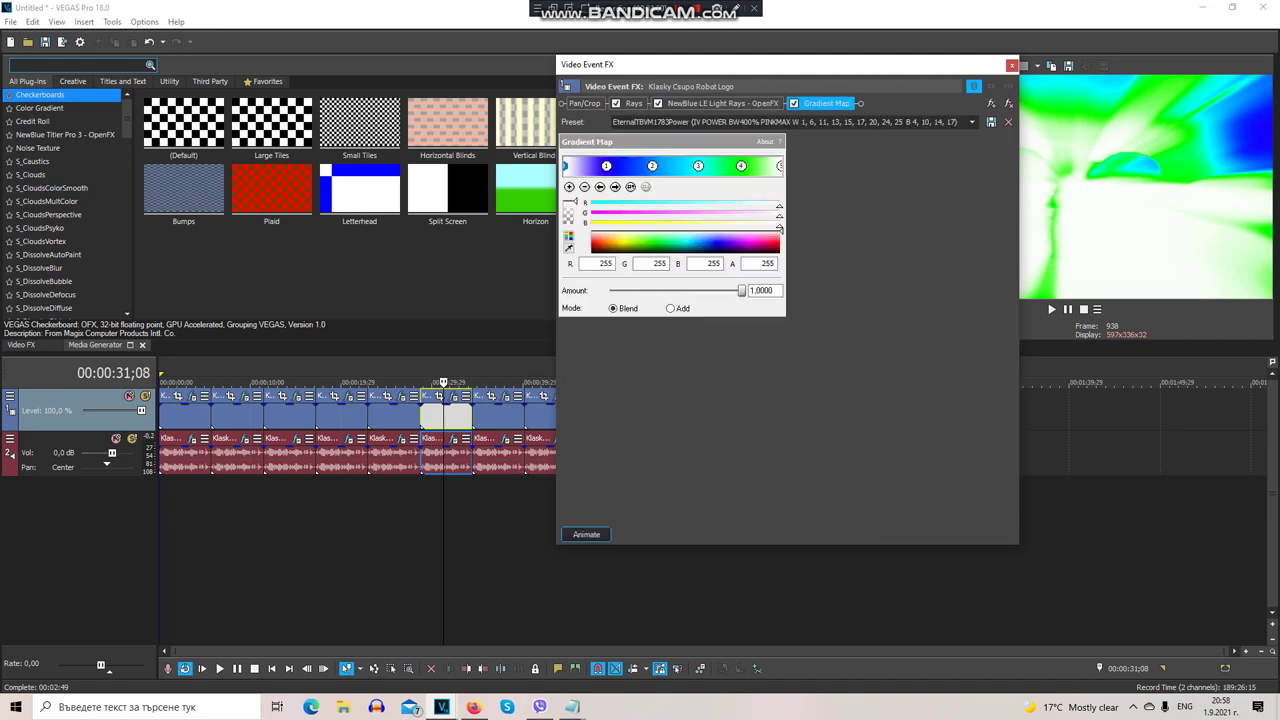
pyautogui.click(606, 165)
pyautogui.click(719, 242)
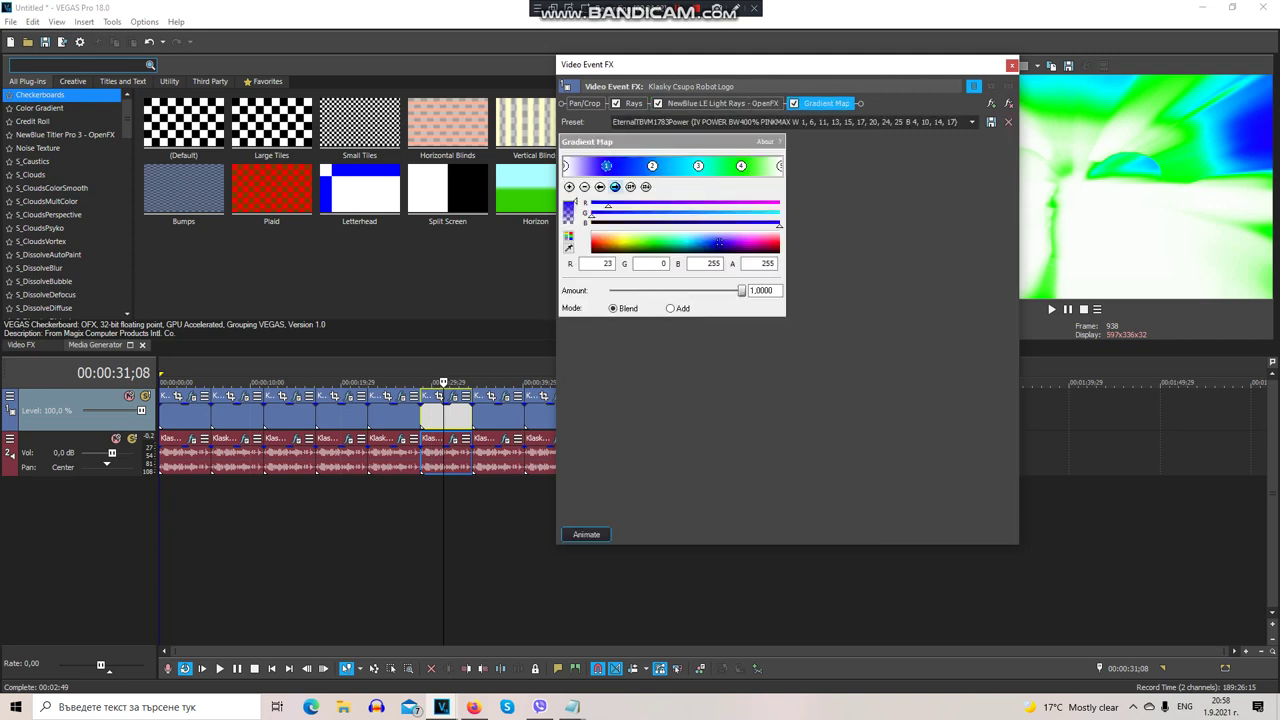
pyautogui.click(652, 165)
pyautogui.click(701, 242)
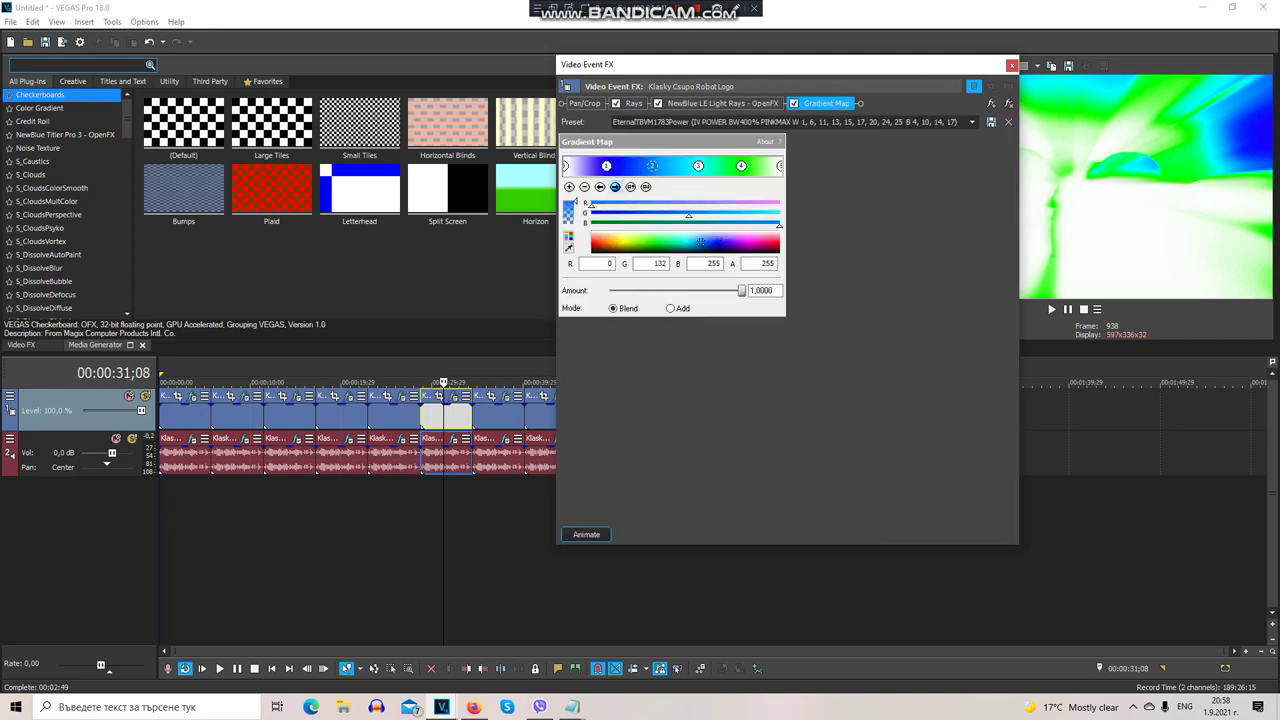
pyautogui.click(698, 165)
pyautogui.click(685, 242)
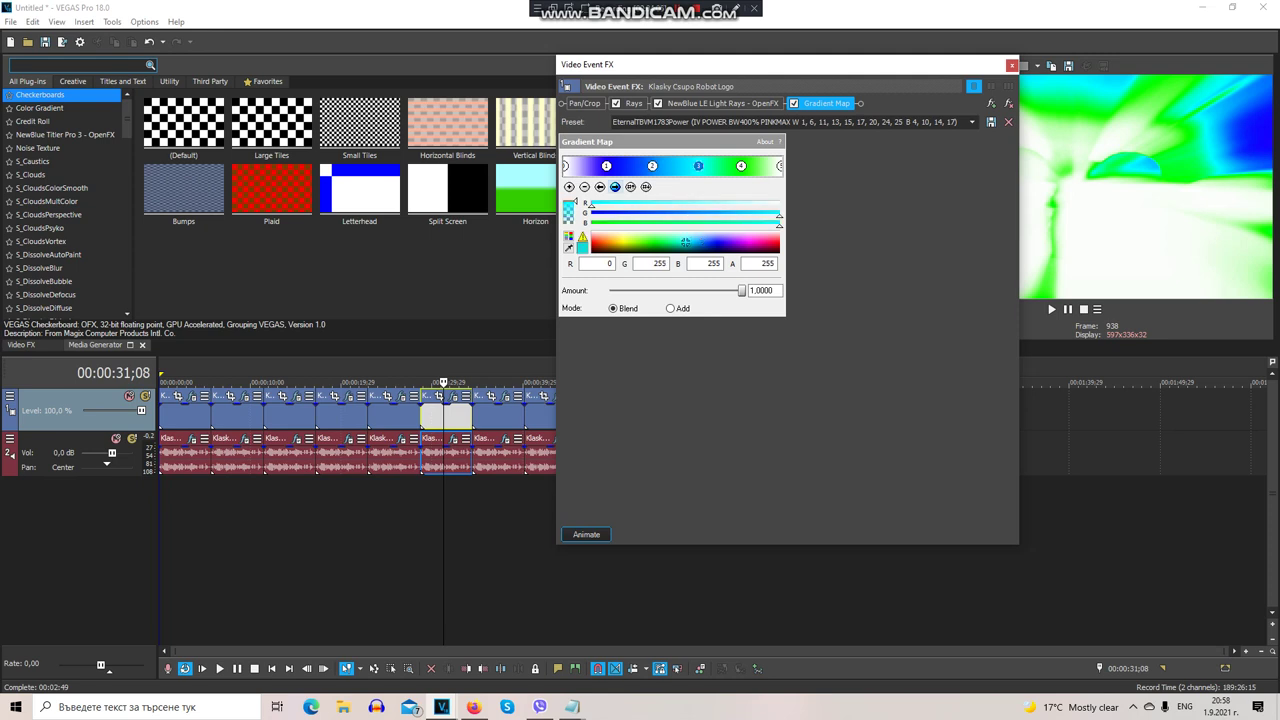
pyautogui.click(741, 165)
pyautogui.click(653, 242)
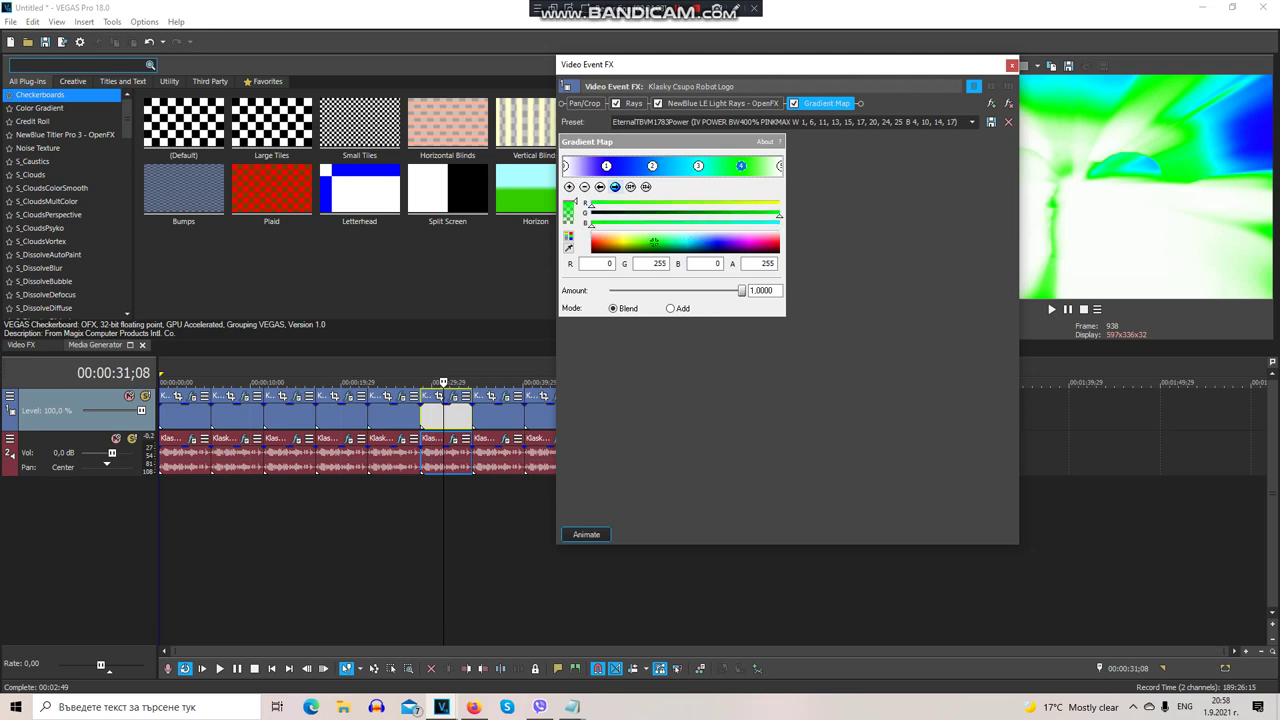
pyautogui.click(780, 165)
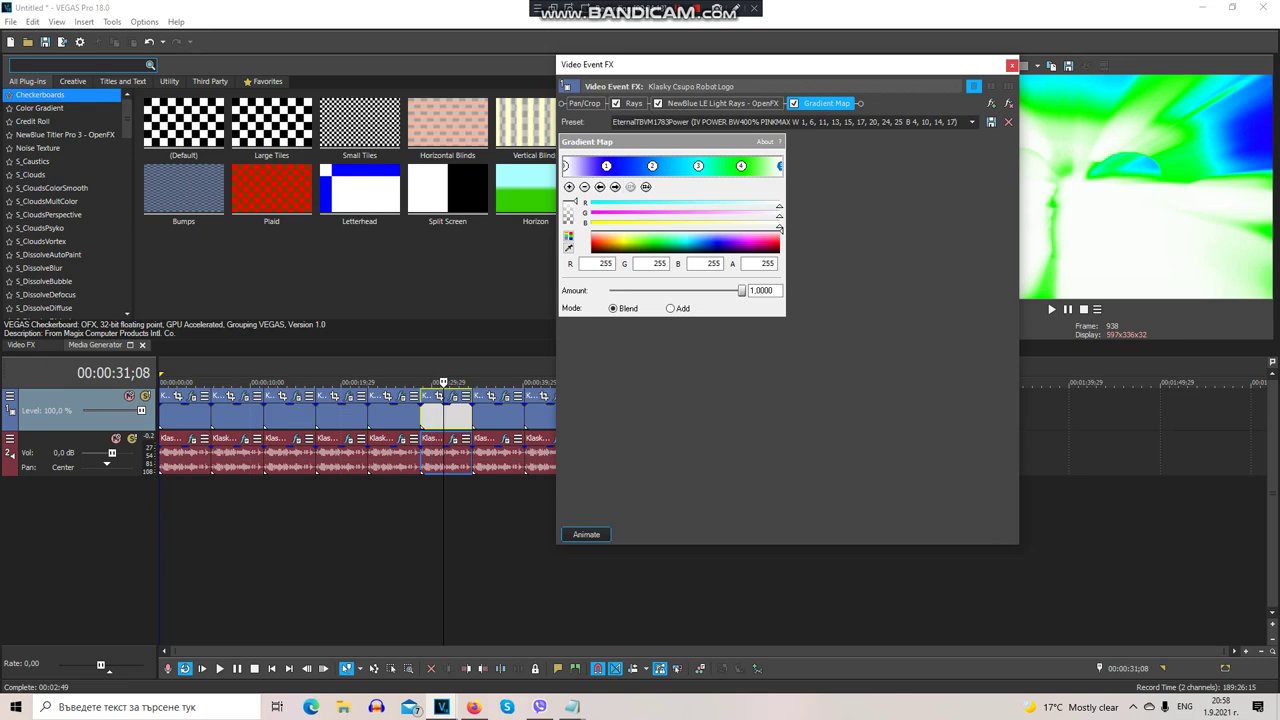
# Close the sixth clip's video effects and view the IL Vocodex settings in its audio effects
pyautogui.click(1012, 65)
pyautogui.click(462, 438)
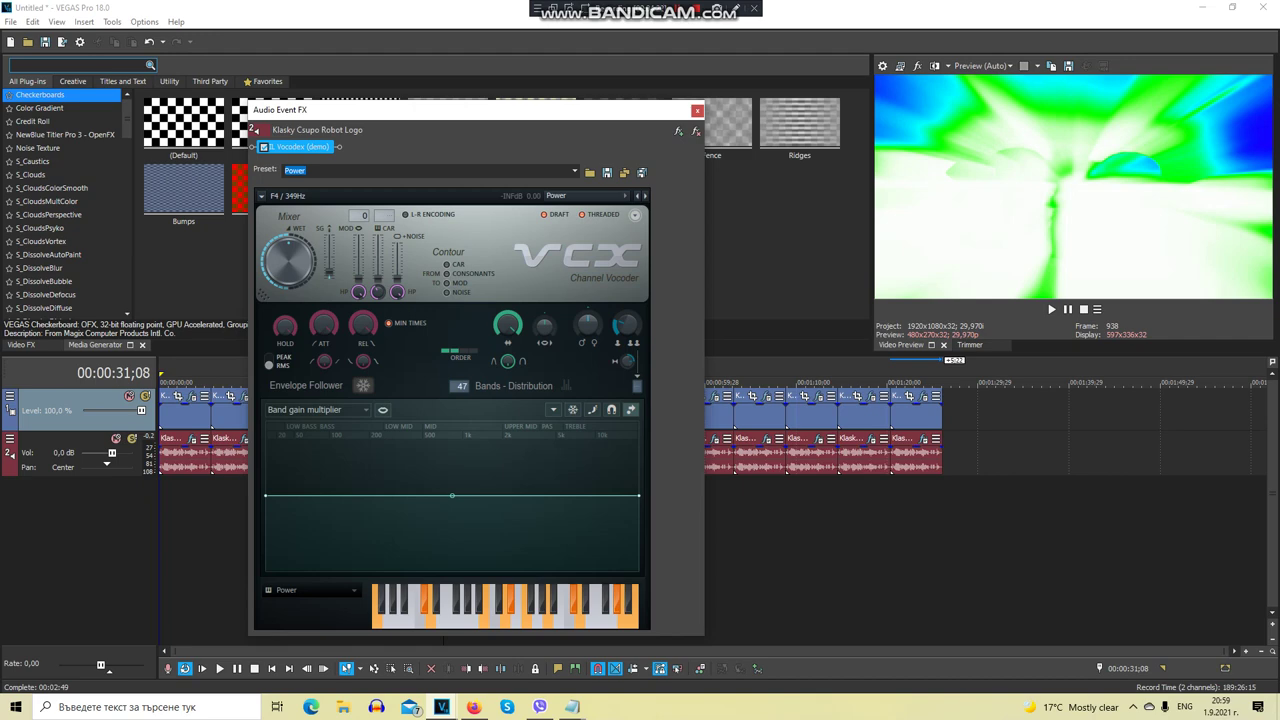
pyautogui.click(697, 110)
# Examine the two Wave effects and the NewBlue LE Light Rays settings in the seventh clip's video effects
pyautogui.click(492, 415)
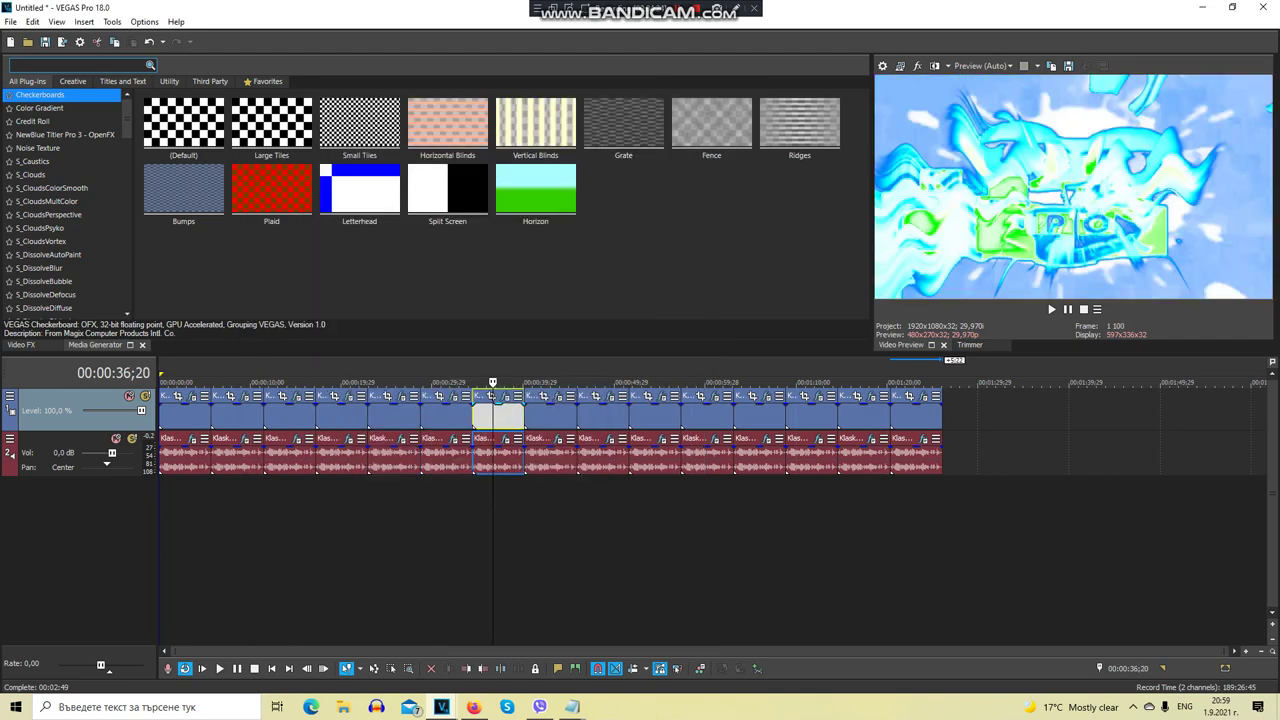
pyautogui.click(505, 396)
pyautogui.click(633, 103)
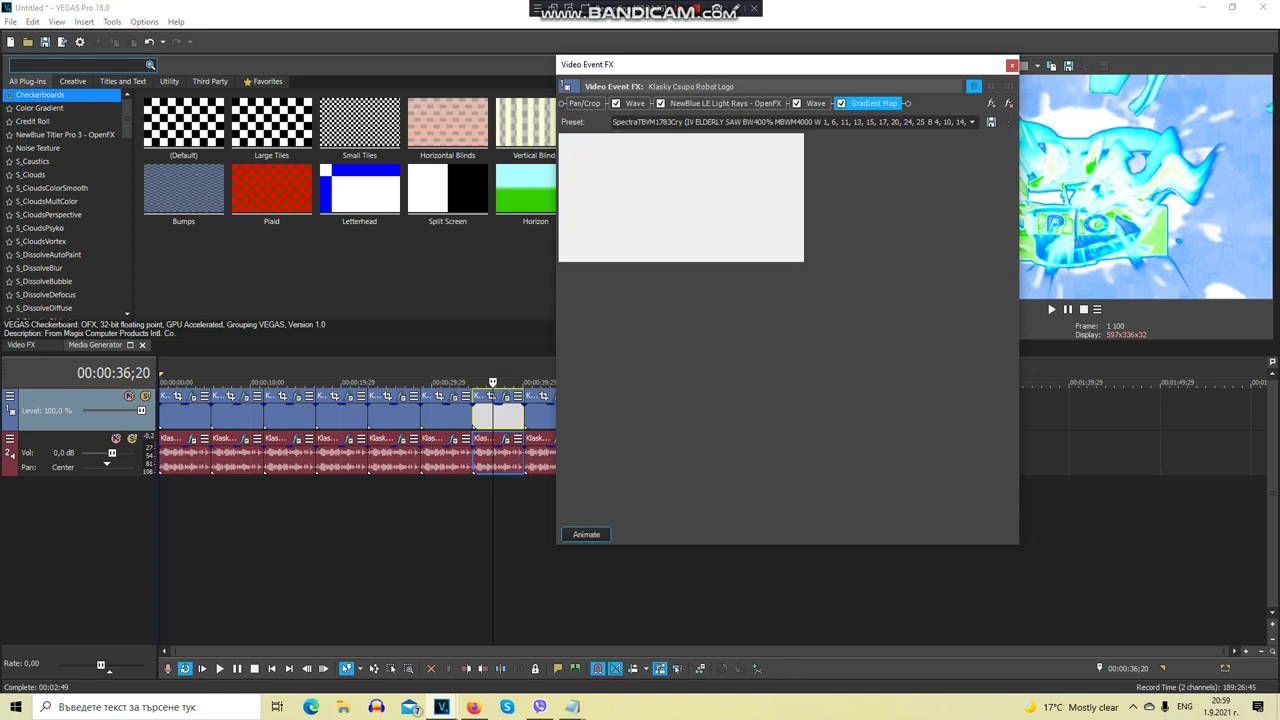
pyautogui.click(634, 103)
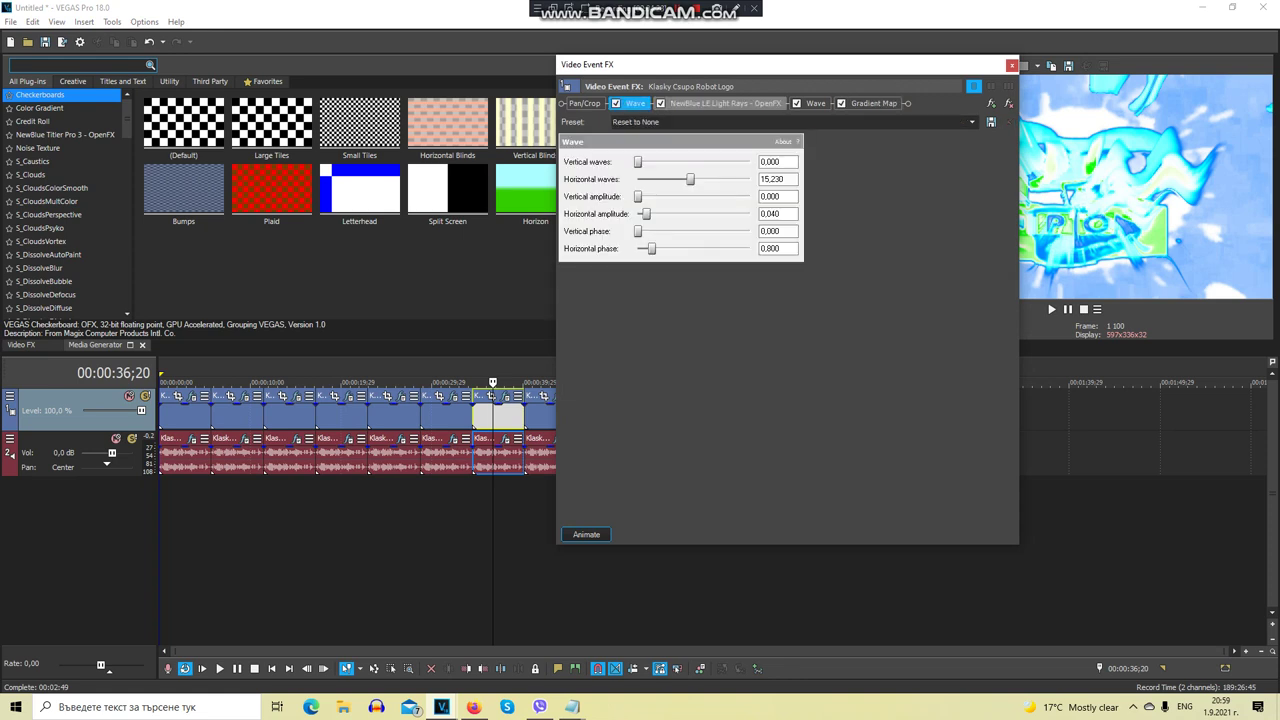
pyautogui.click(725, 103)
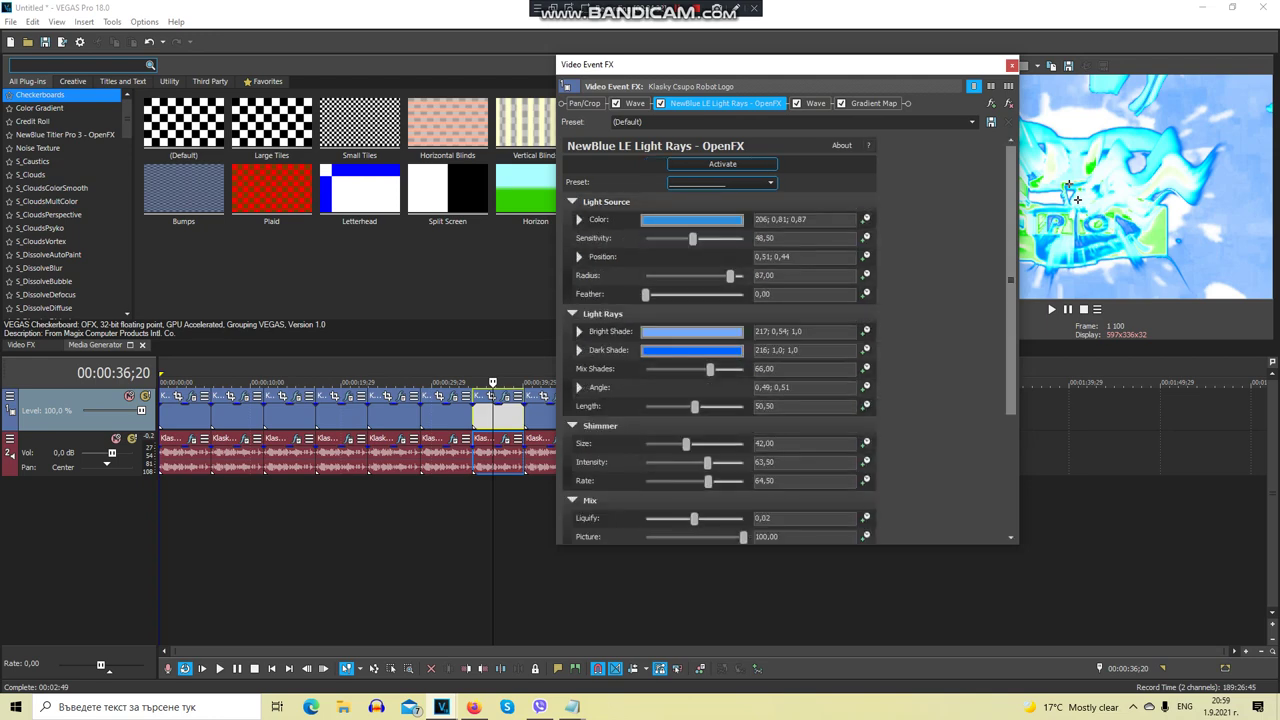
pyautogui.scroll(-1, 786, 338)
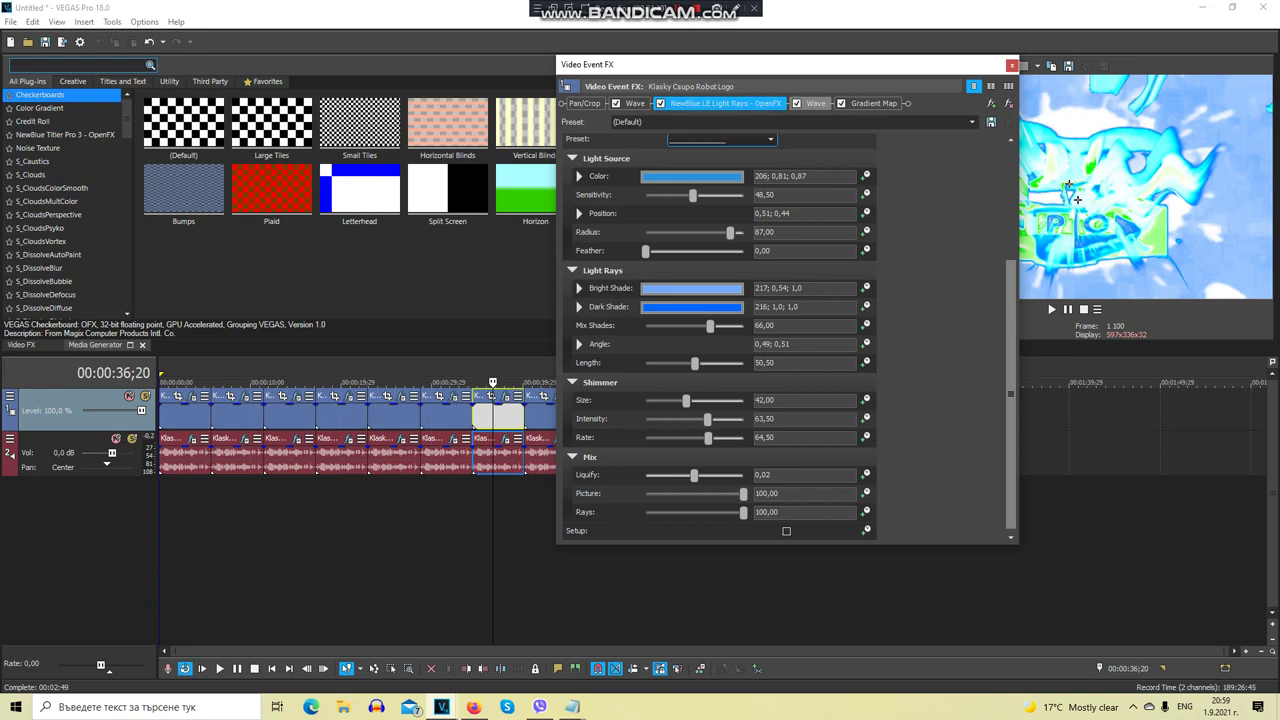
pyautogui.click(816, 103)
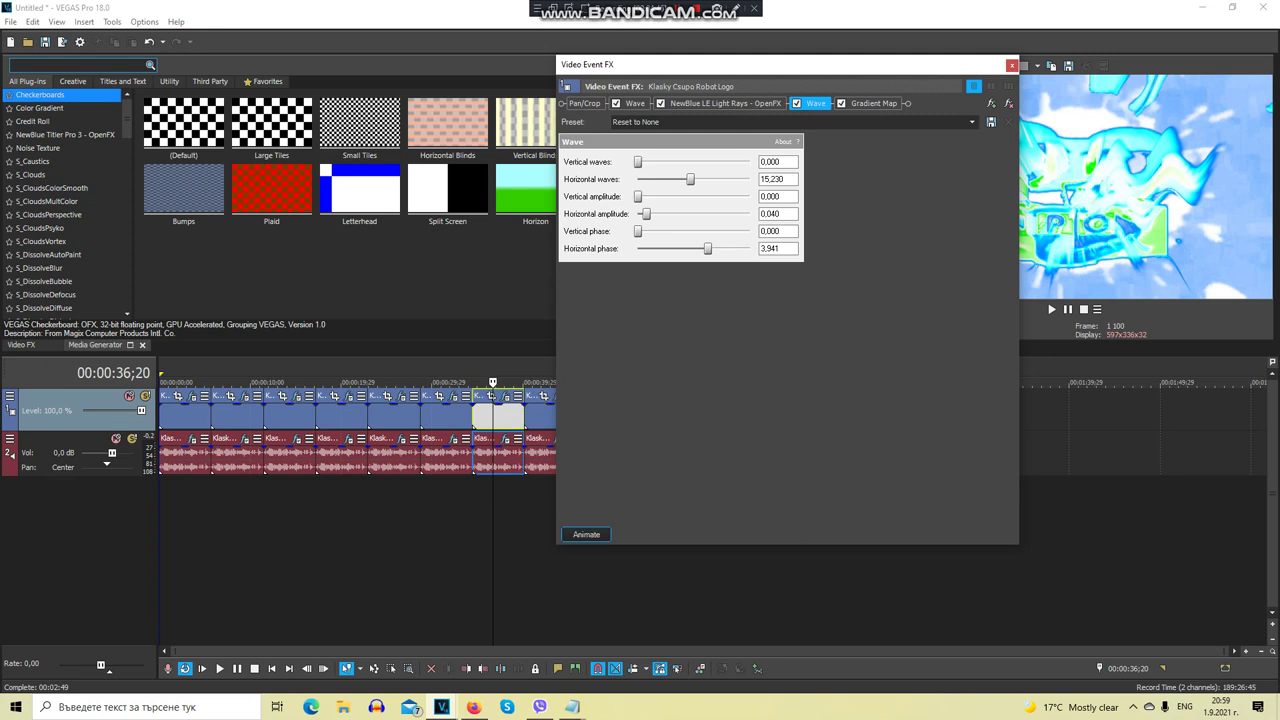
# Examine the colour of each Gradient Map control point in the seventh clip's video effects
pyautogui.click(873, 103)
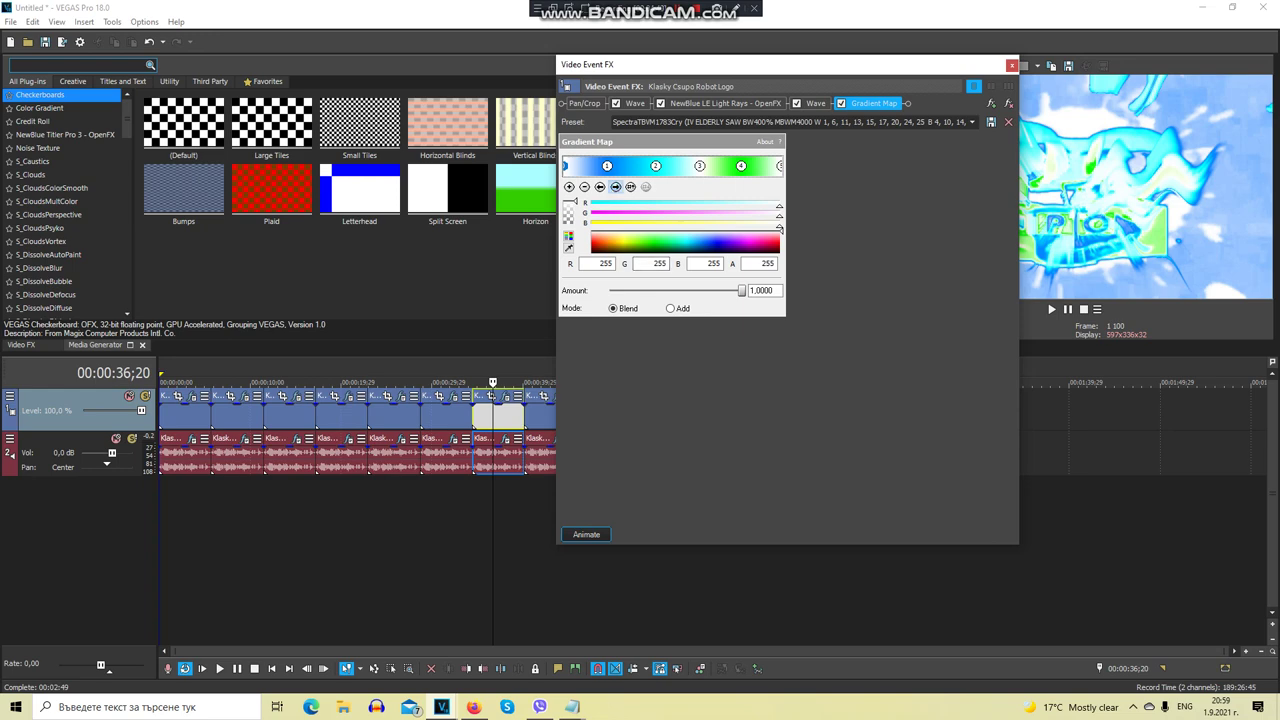
pyautogui.click(700, 242)
pyautogui.click(685, 242)
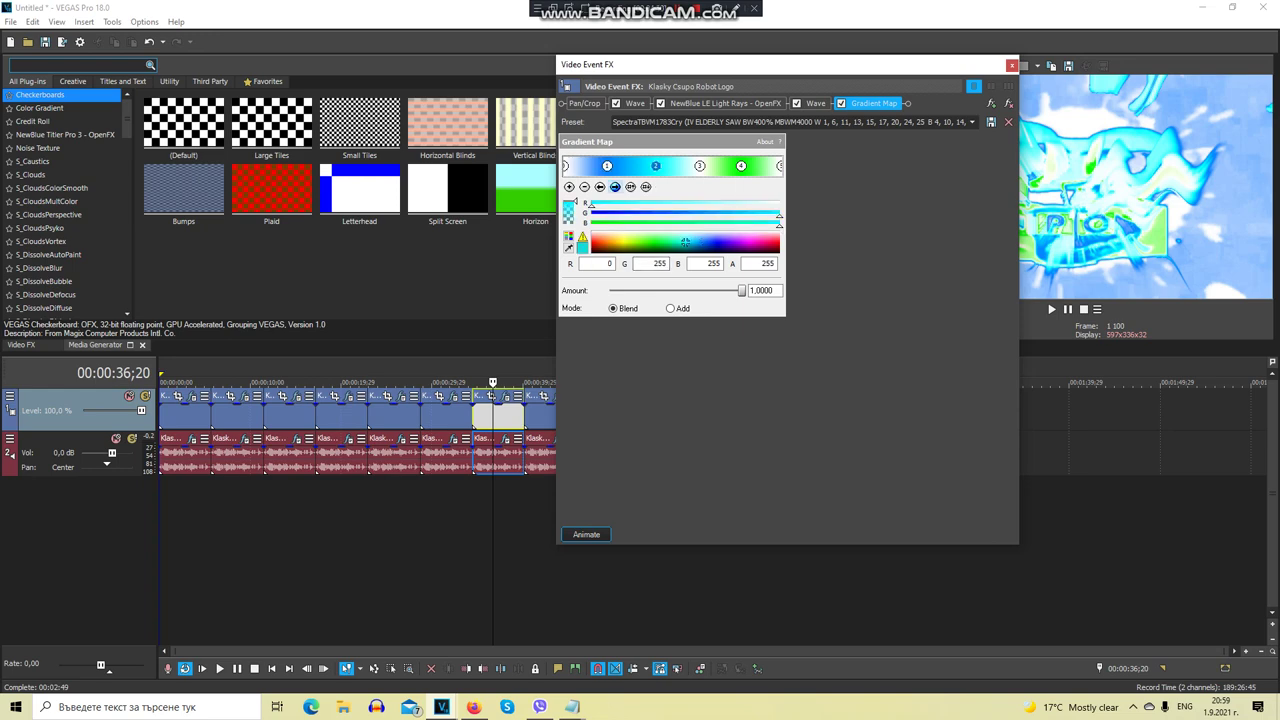
pyautogui.click(699, 166)
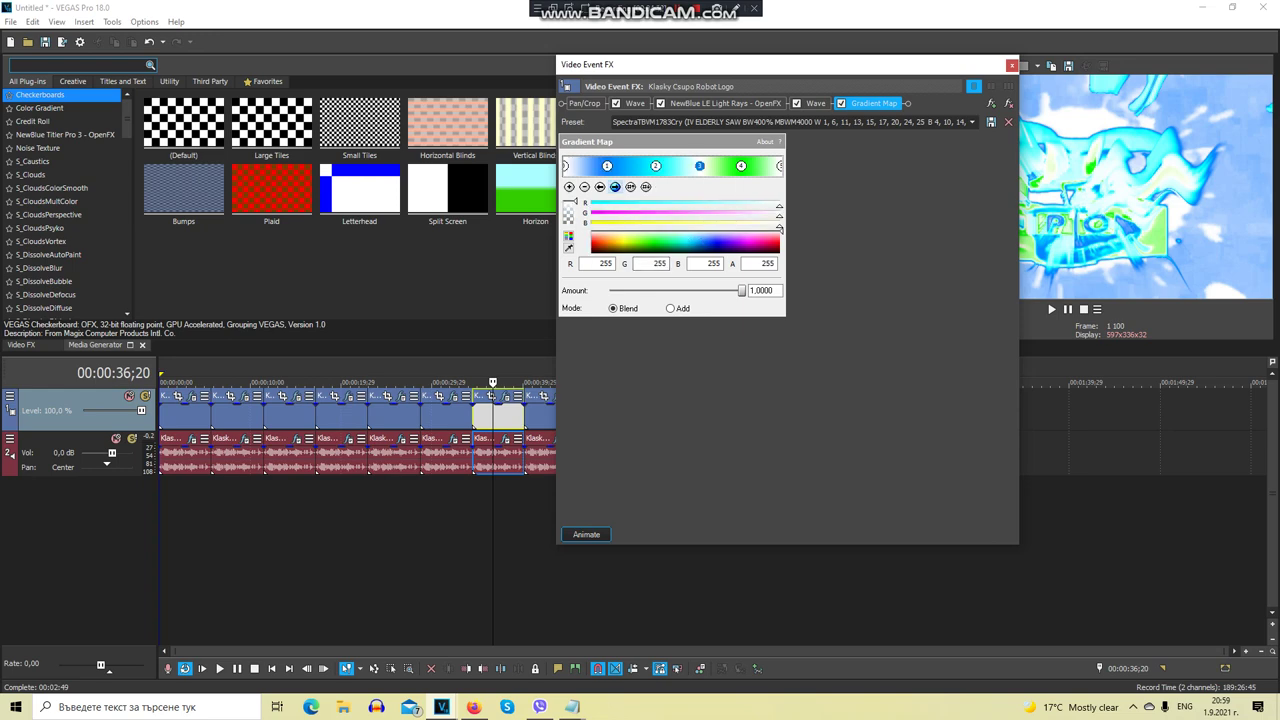
pyautogui.click(741, 166)
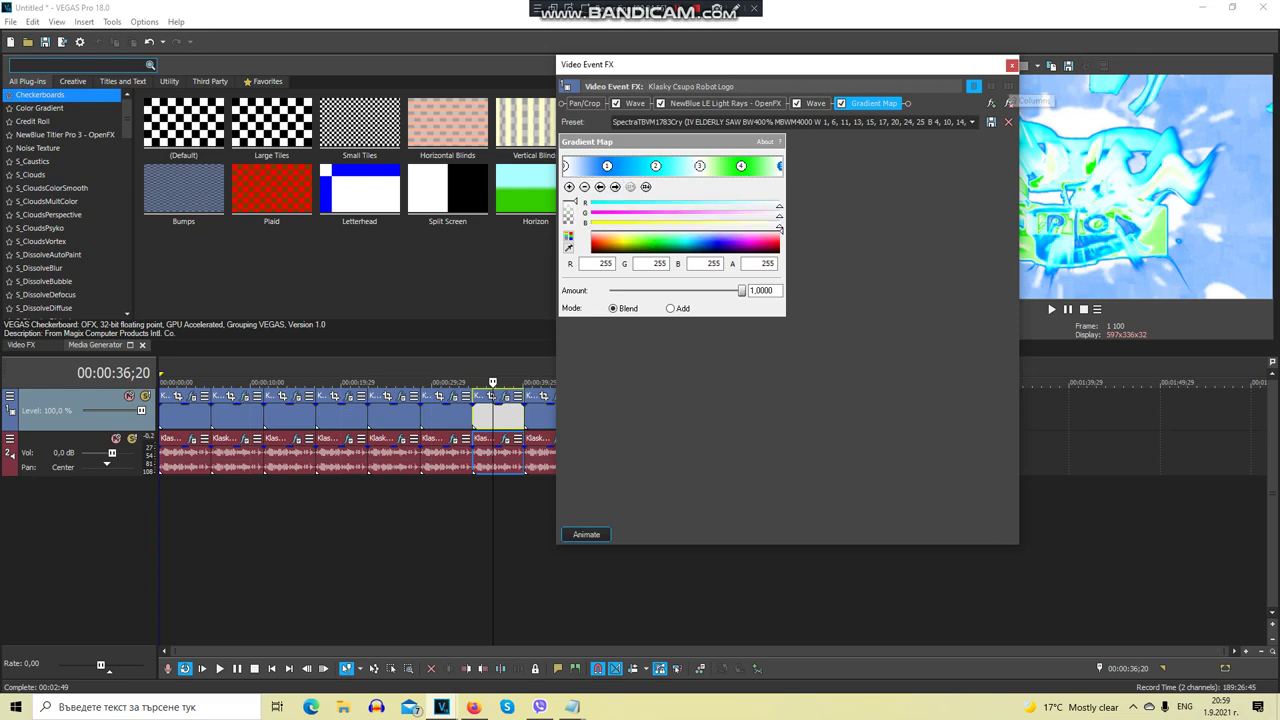
# Close the seventh clip's video effects and examine the IL Vocodex, Resonant Filter, ExpressFX Chorus and Chorus settings in its audio effects
pyautogui.click(1012, 65)
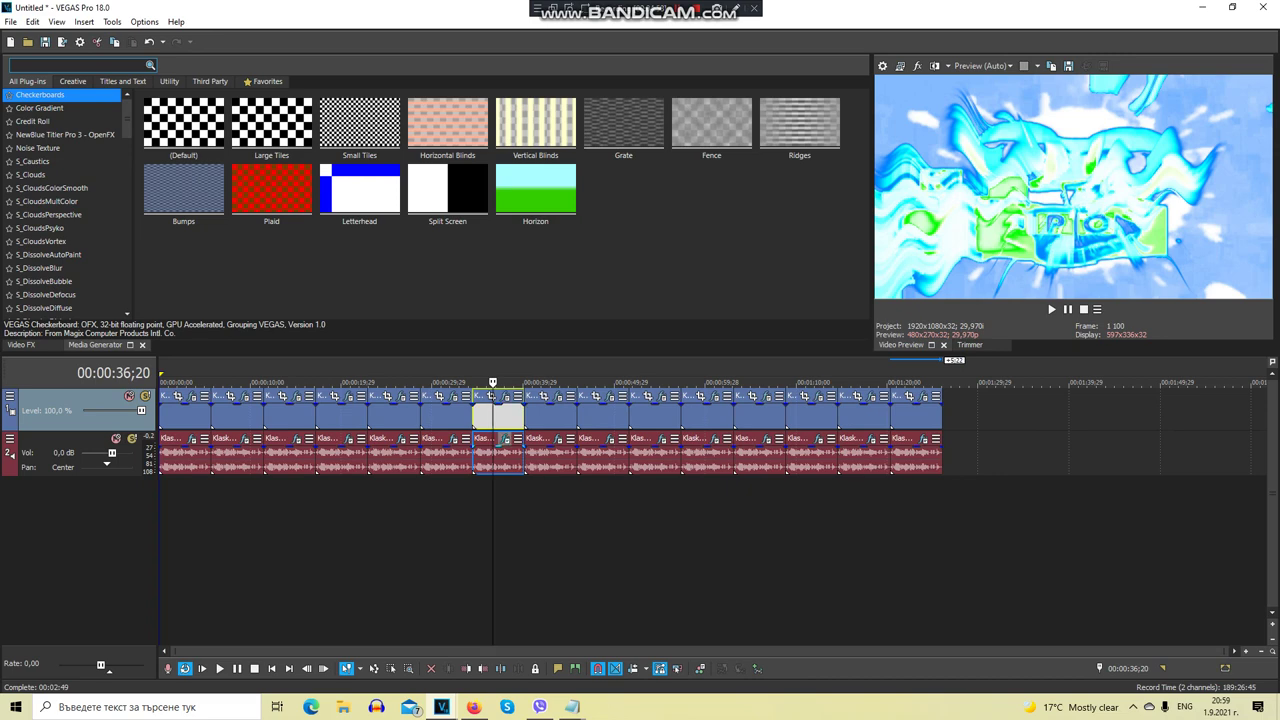
pyautogui.click(506, 438)
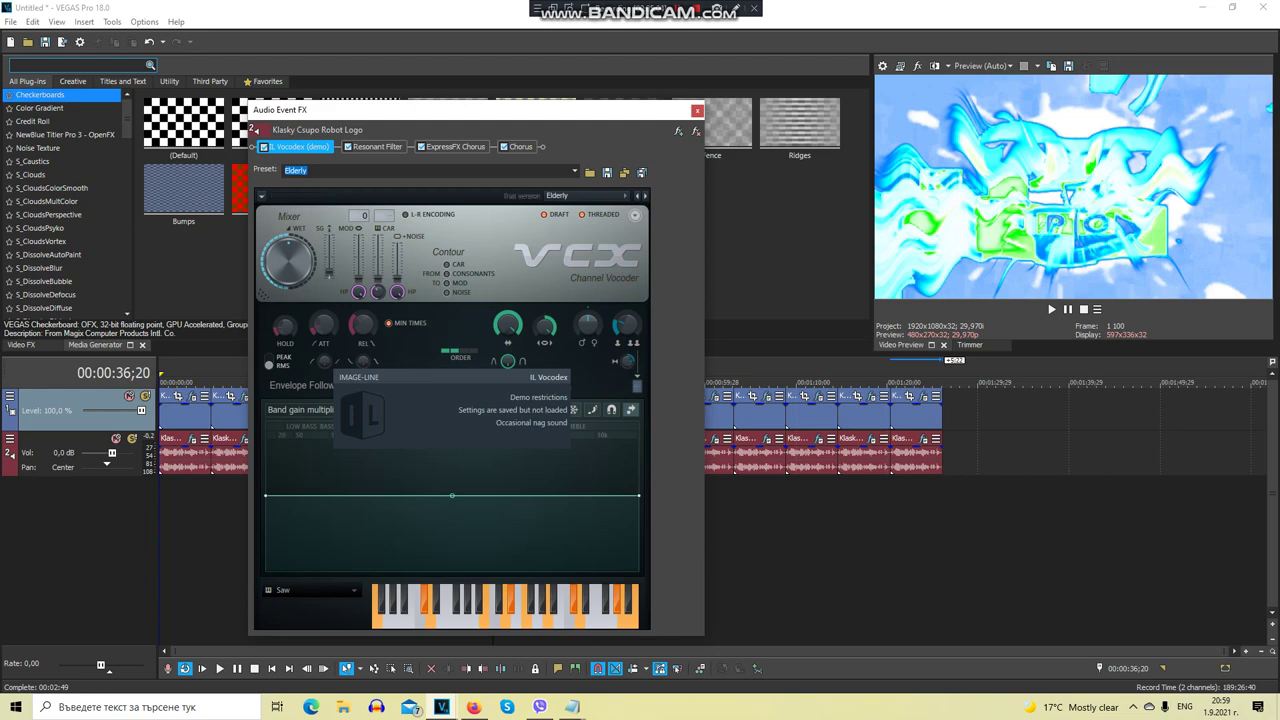
pyautogui.click(377, 146)
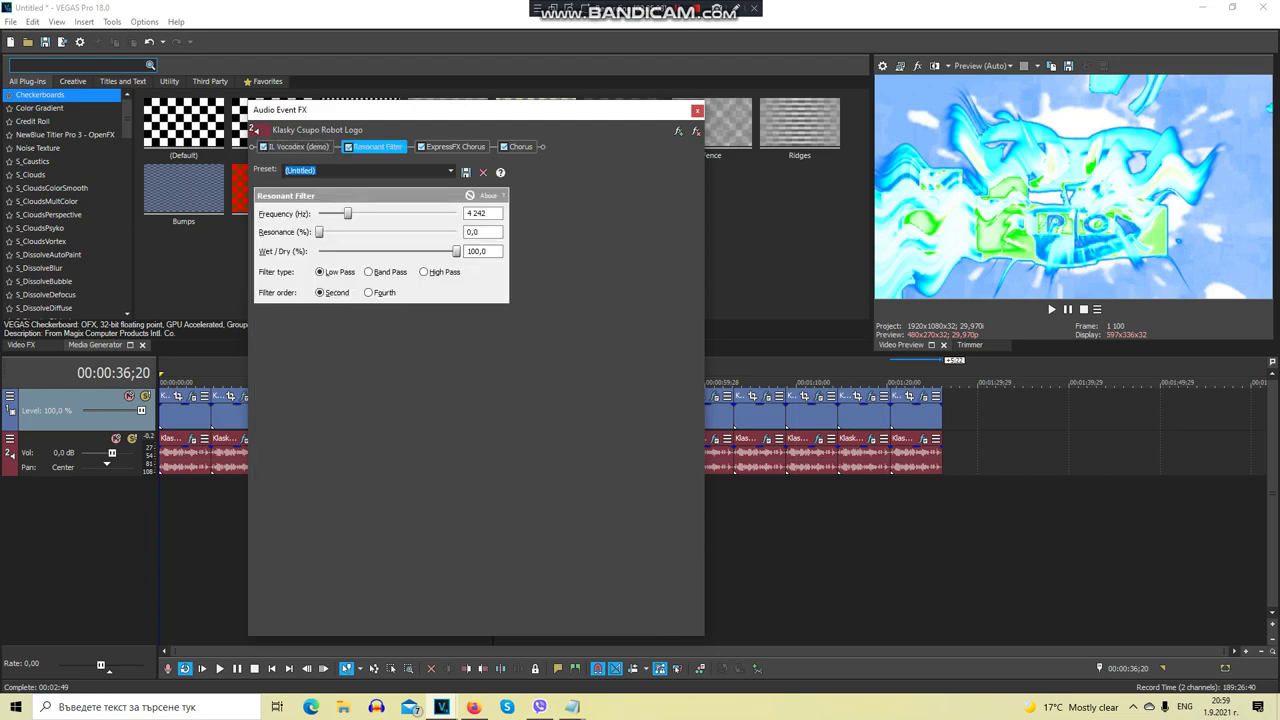
pyautogui.click(452, 146)
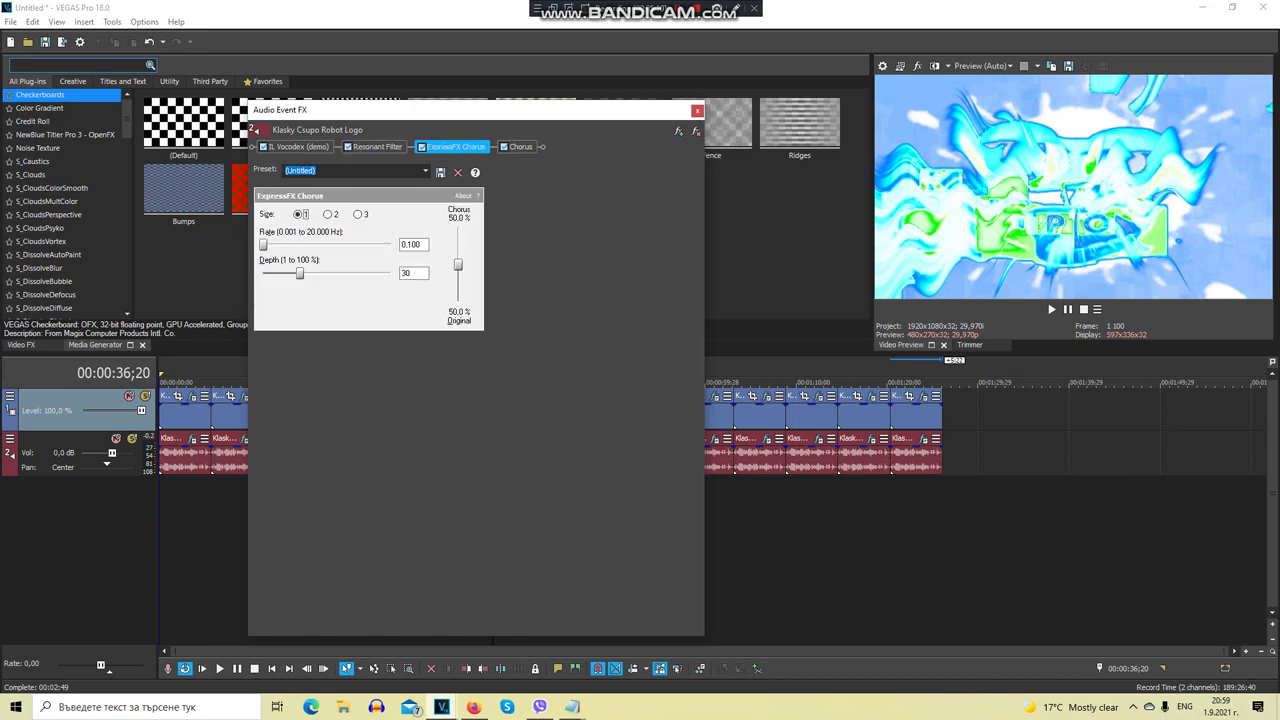
pyautogui.click(517, 146)
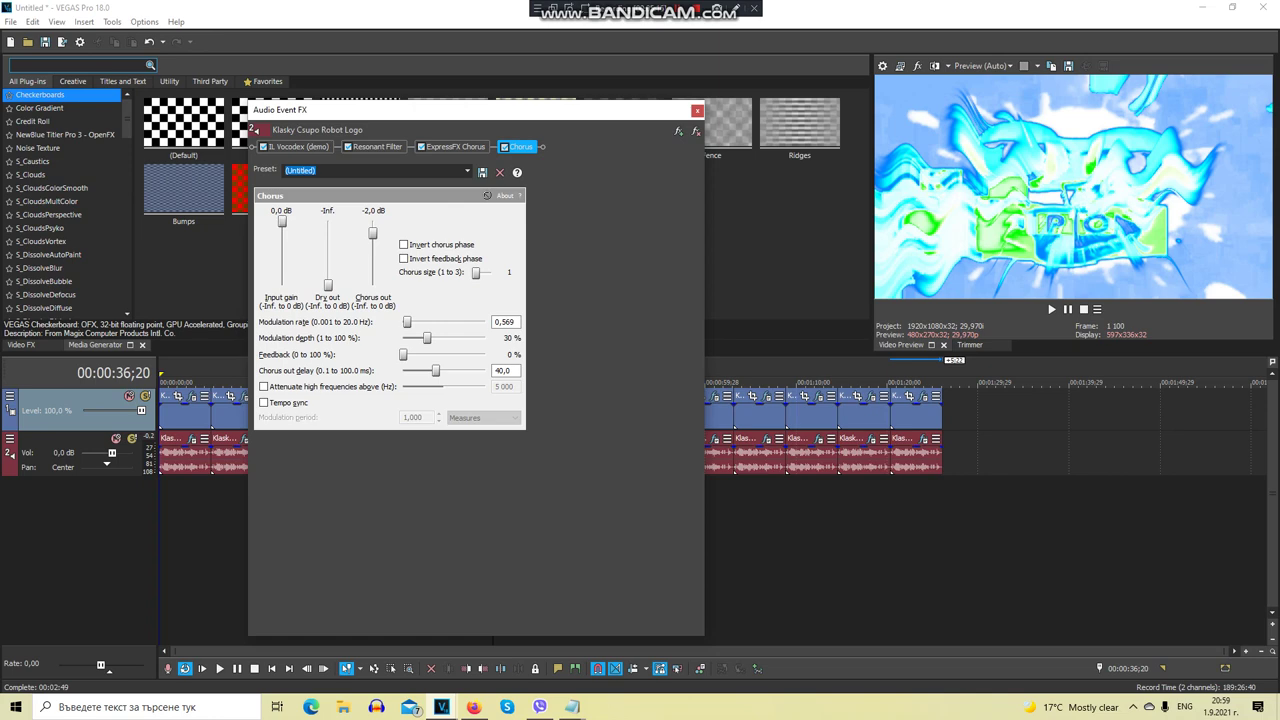
pyautogui.click(697, 110)
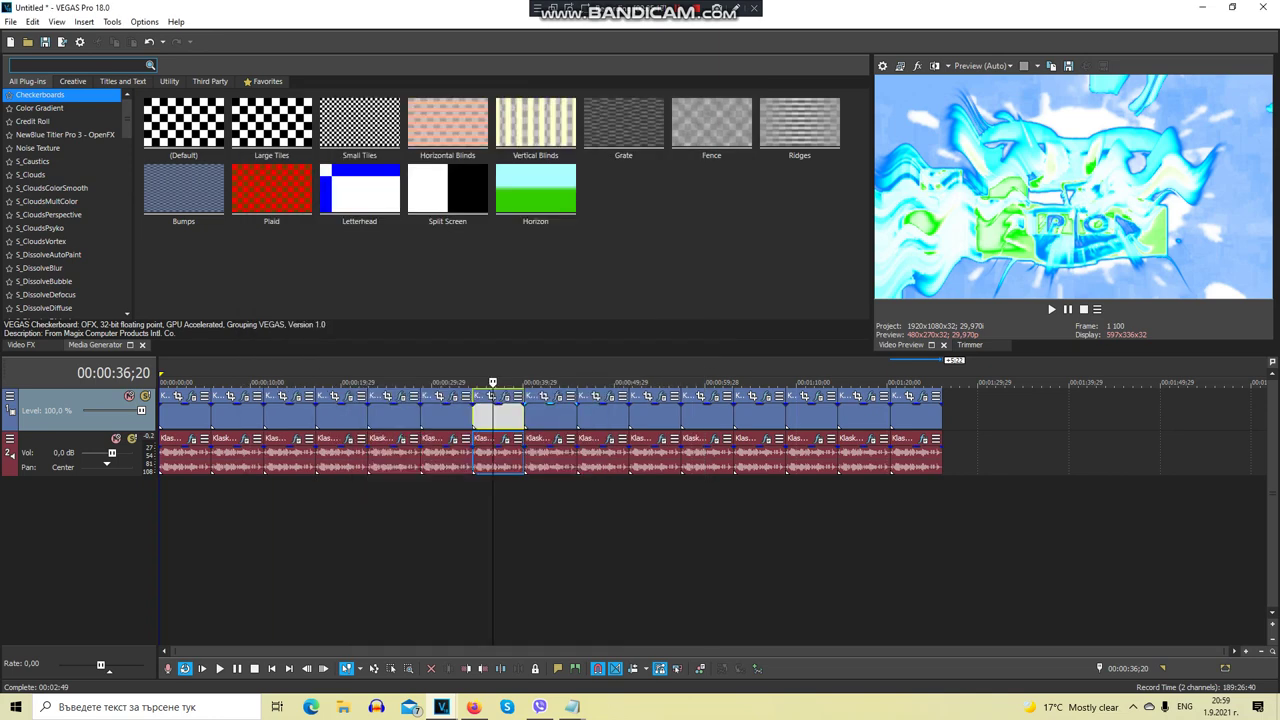
# Examine the Rays effect settings in the eighth clip's video effects
pyautogui.click(553, 412)
pyautogui.click(556, 396)
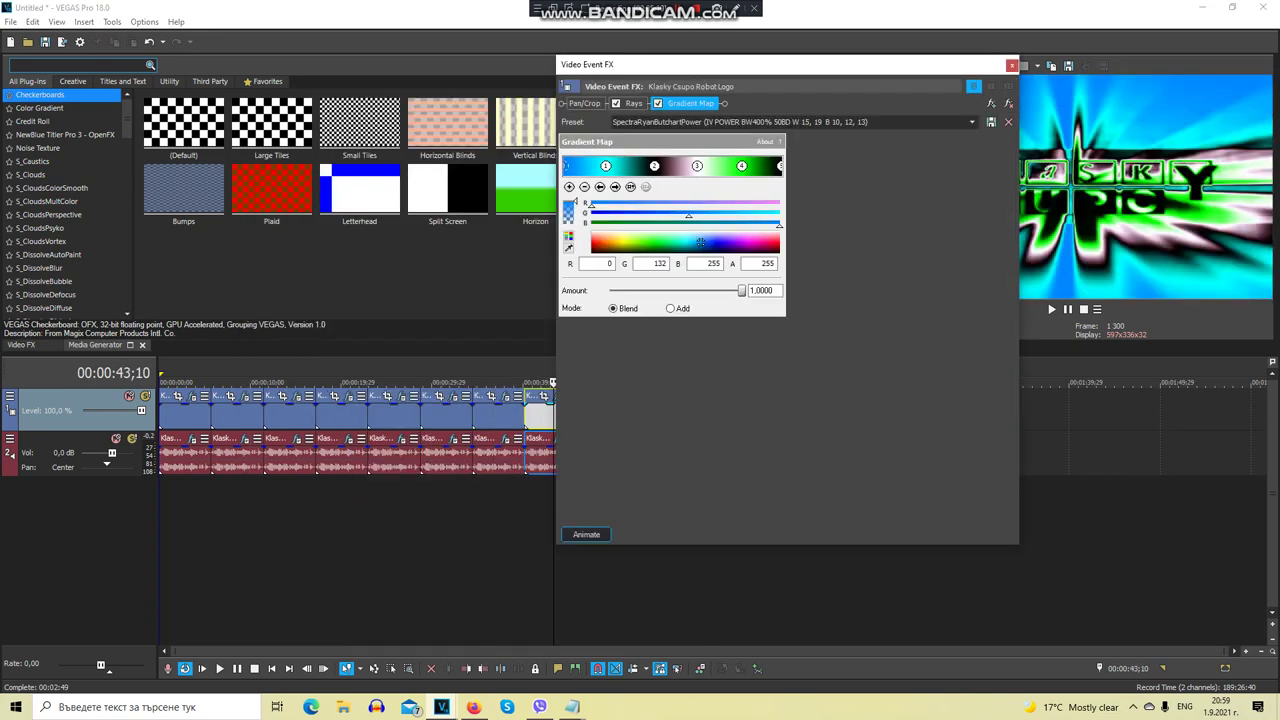
pyautogui.click(633, 103)
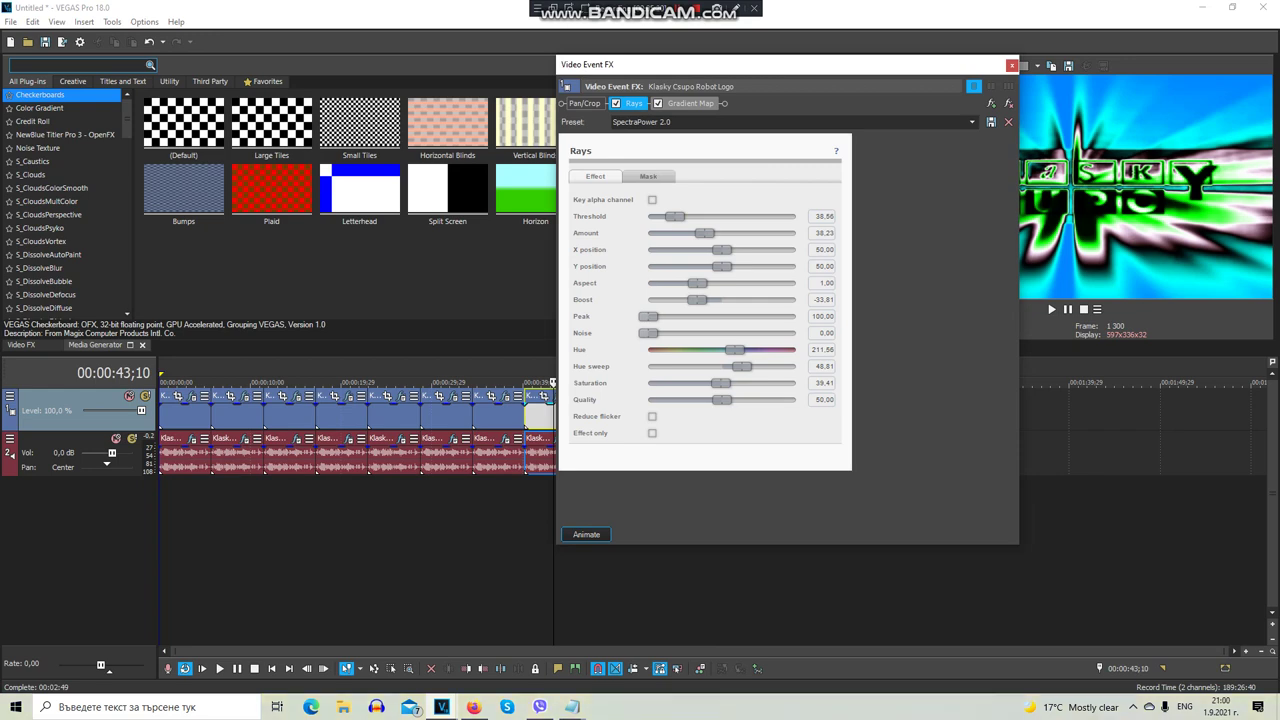
# Examine the colour of each Gradient Map control point in the eighth clip's video effects
pyautogui.click(690, 103)
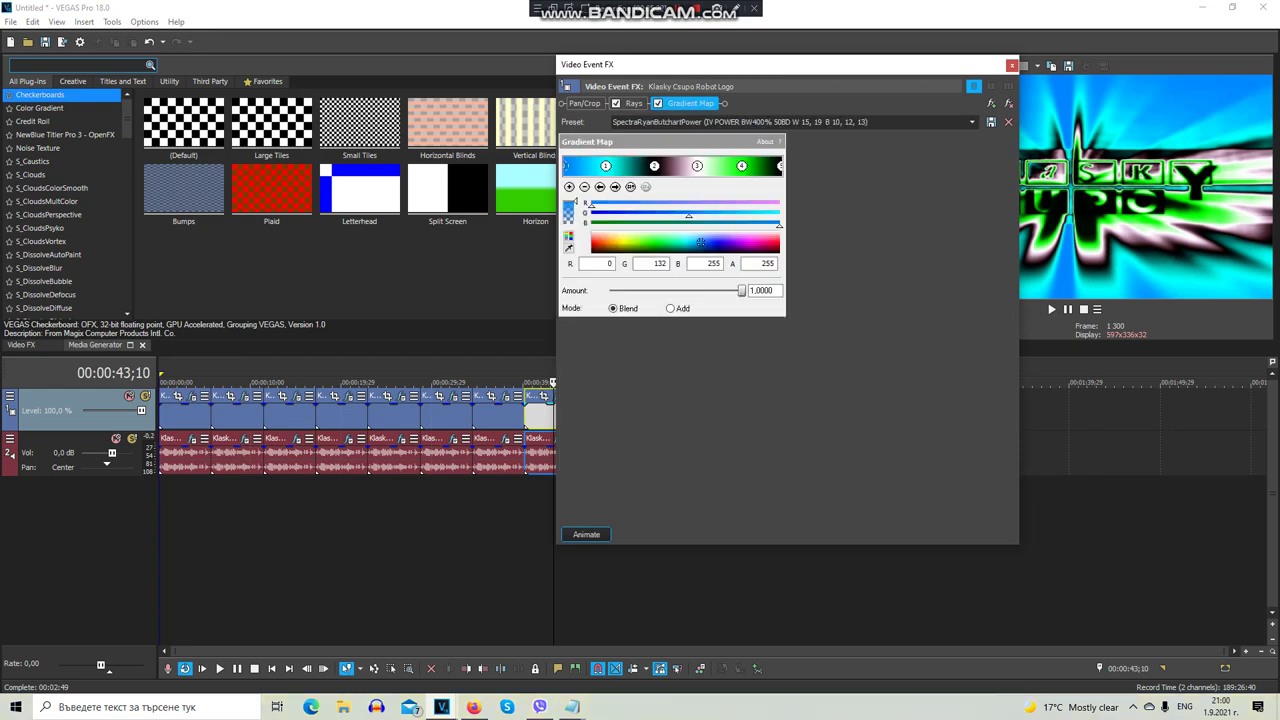
pyautogui.click(685, 241)
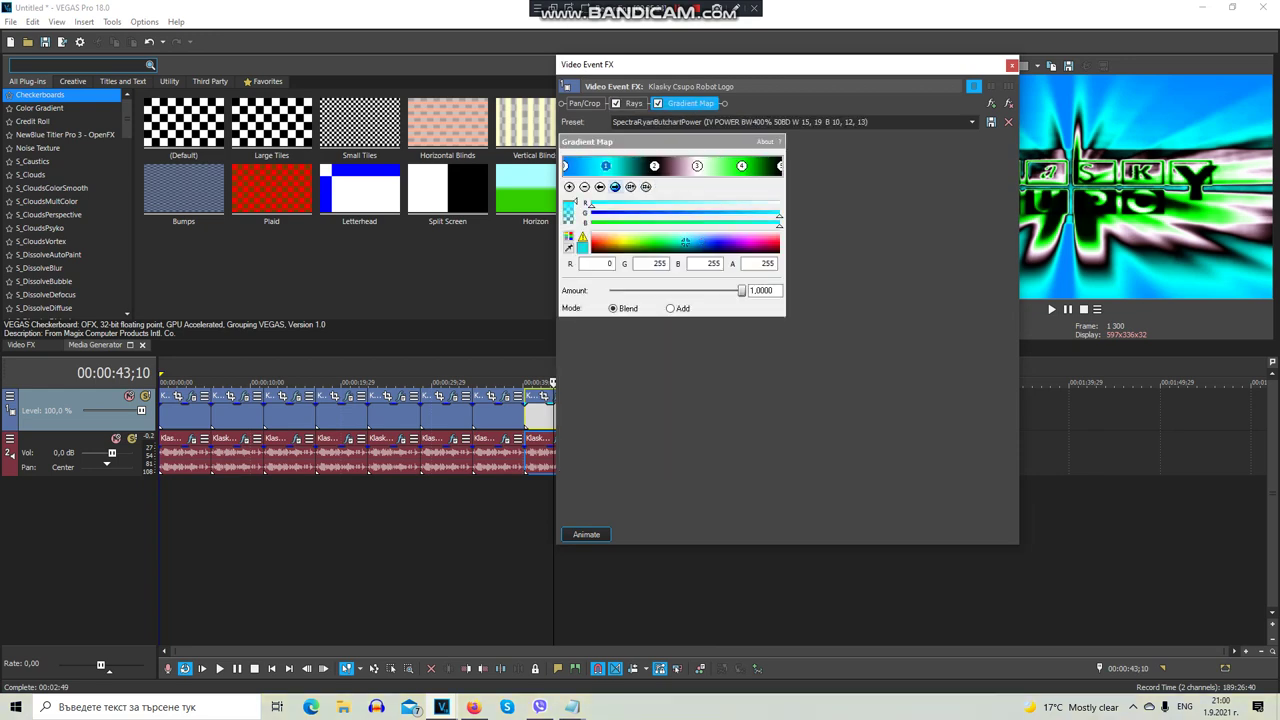
pyautogui.click(654, 165)
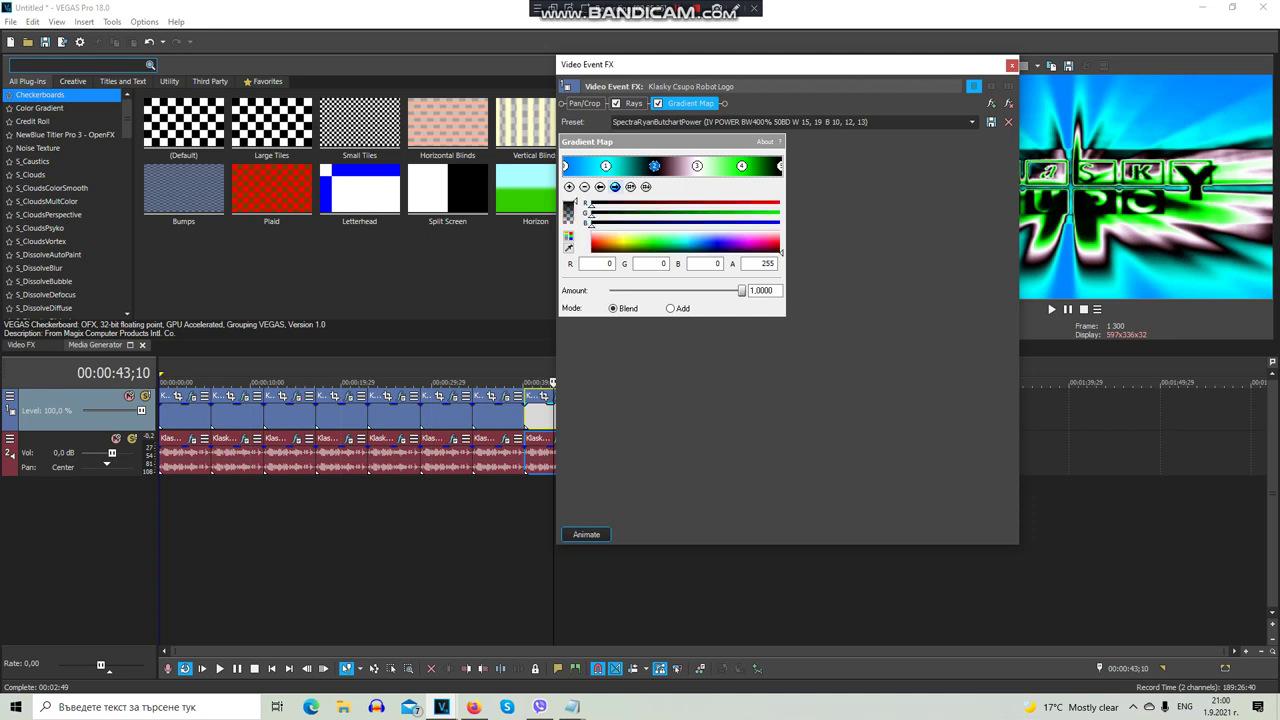
pyautogui.click(615, 187)
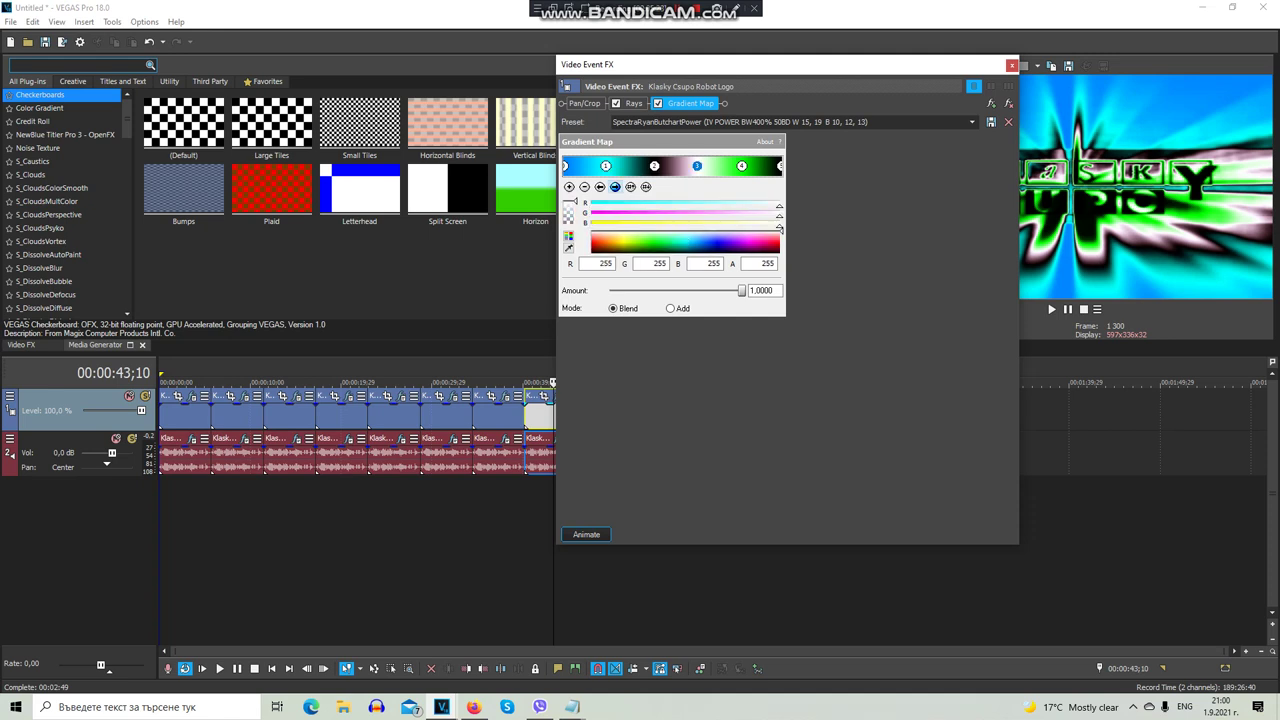
pyautogui.click(741, 165)
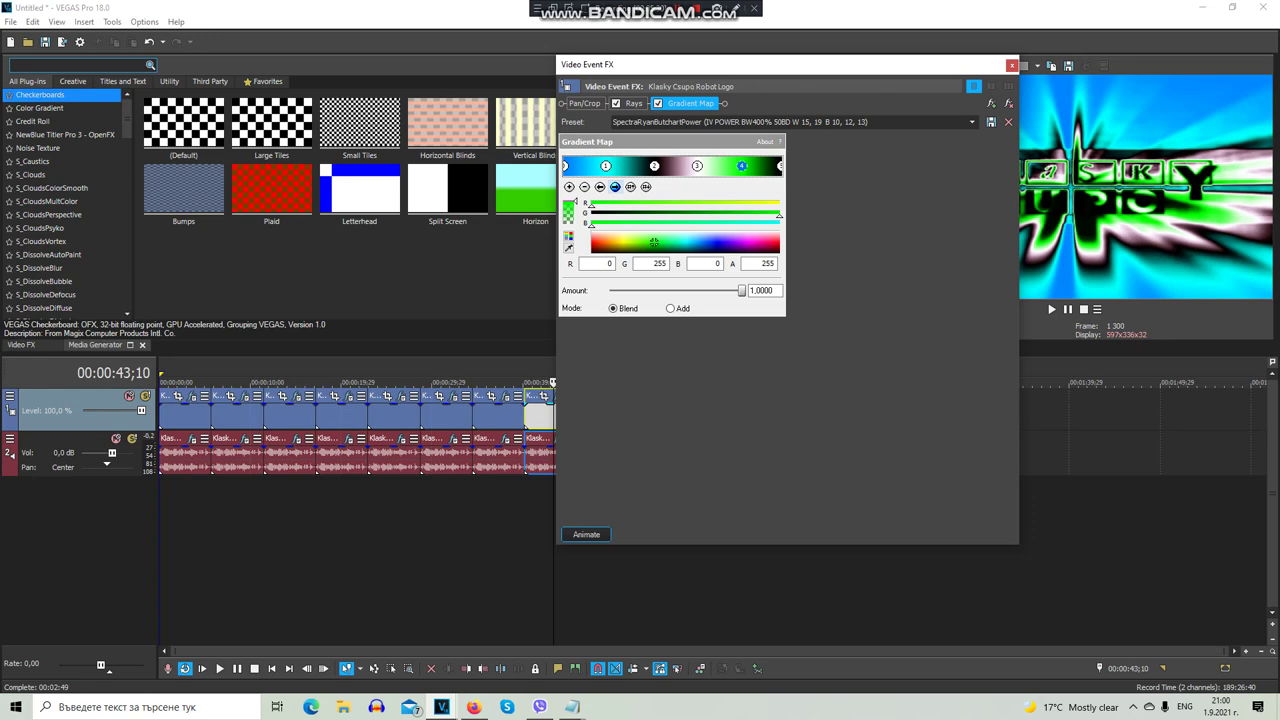
pyautogui.click(615, 187)
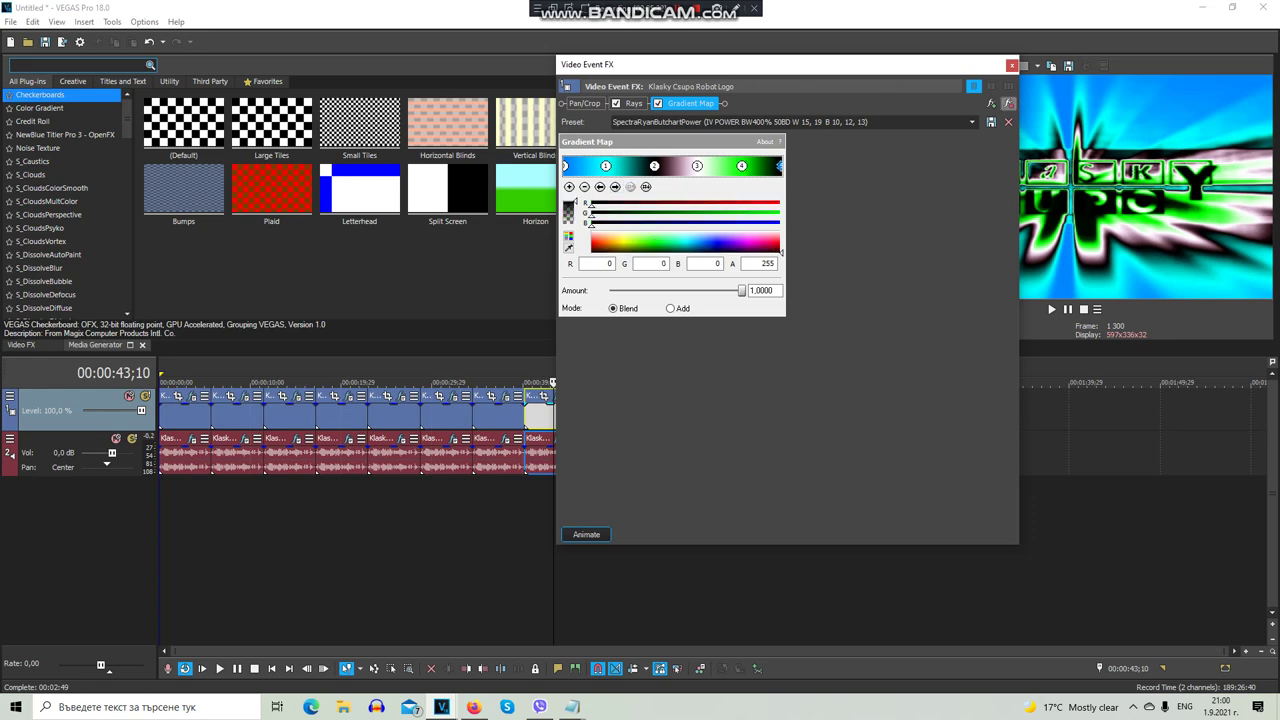
# Close the eighth clip's video effects and view the IL Vocodex settings in its audio effects
pyautogui.click(1011, 65)
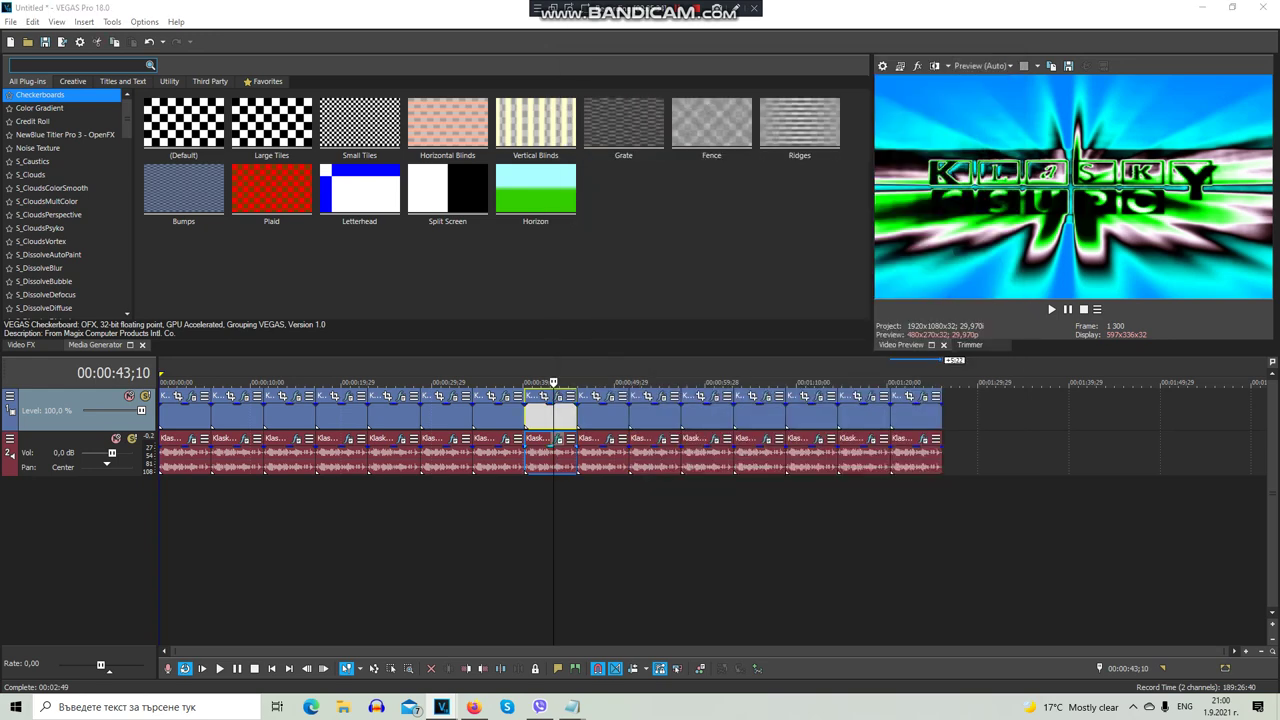
pyautogui.click(557, 439)
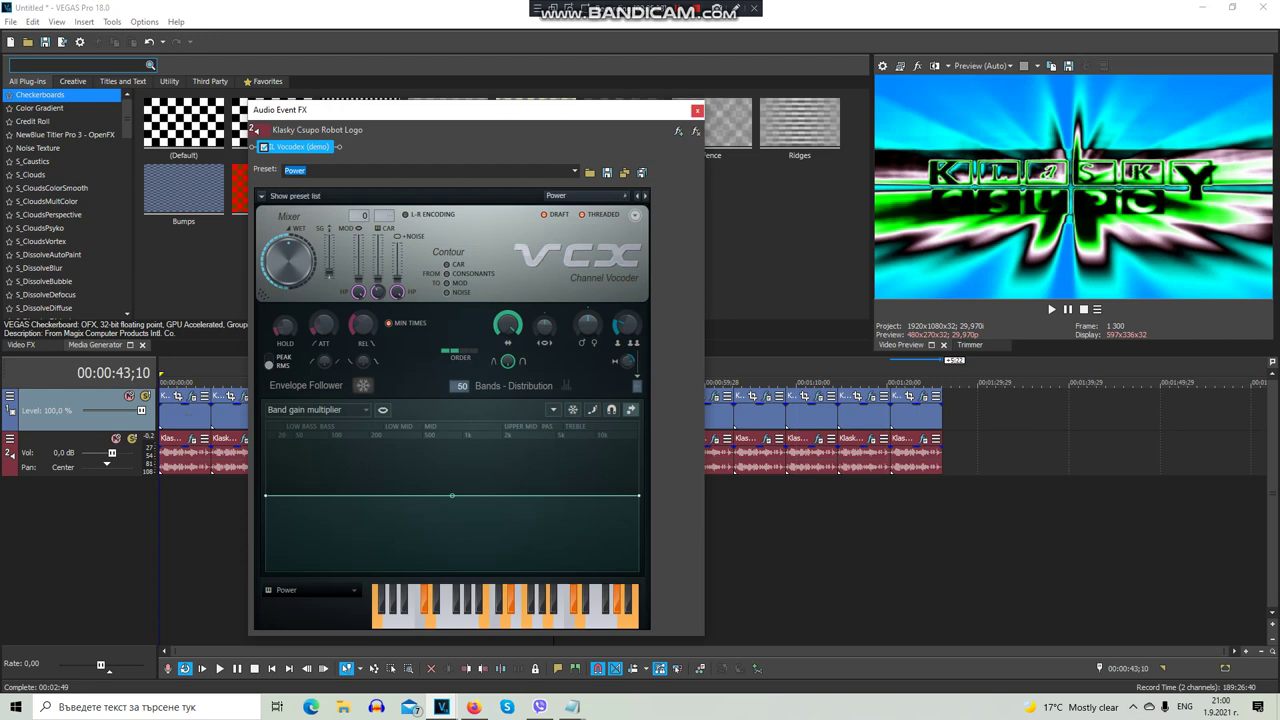
pyautogui.click(697, 110)
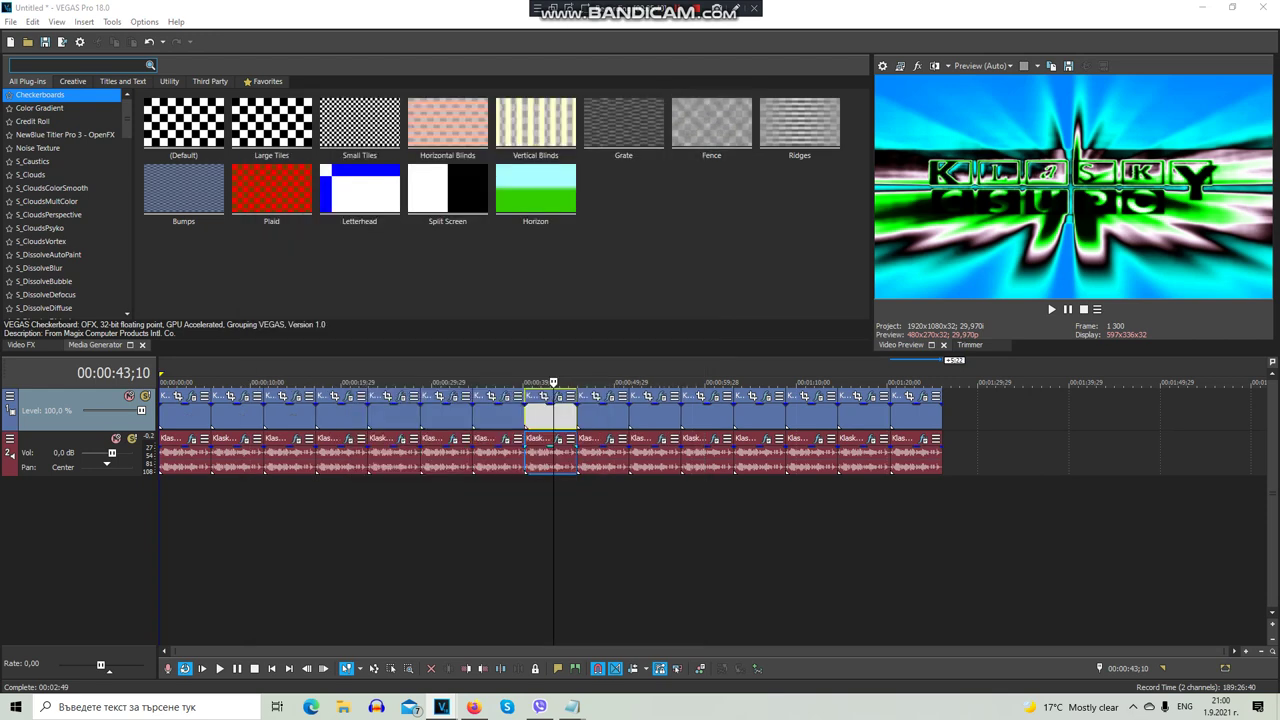
# Examine the NewBlue LE Light Rays and TV Simulator settings in the ninth clip's video effects
pyautogui.click(595, 415)
pyautogui.click(610, 396)
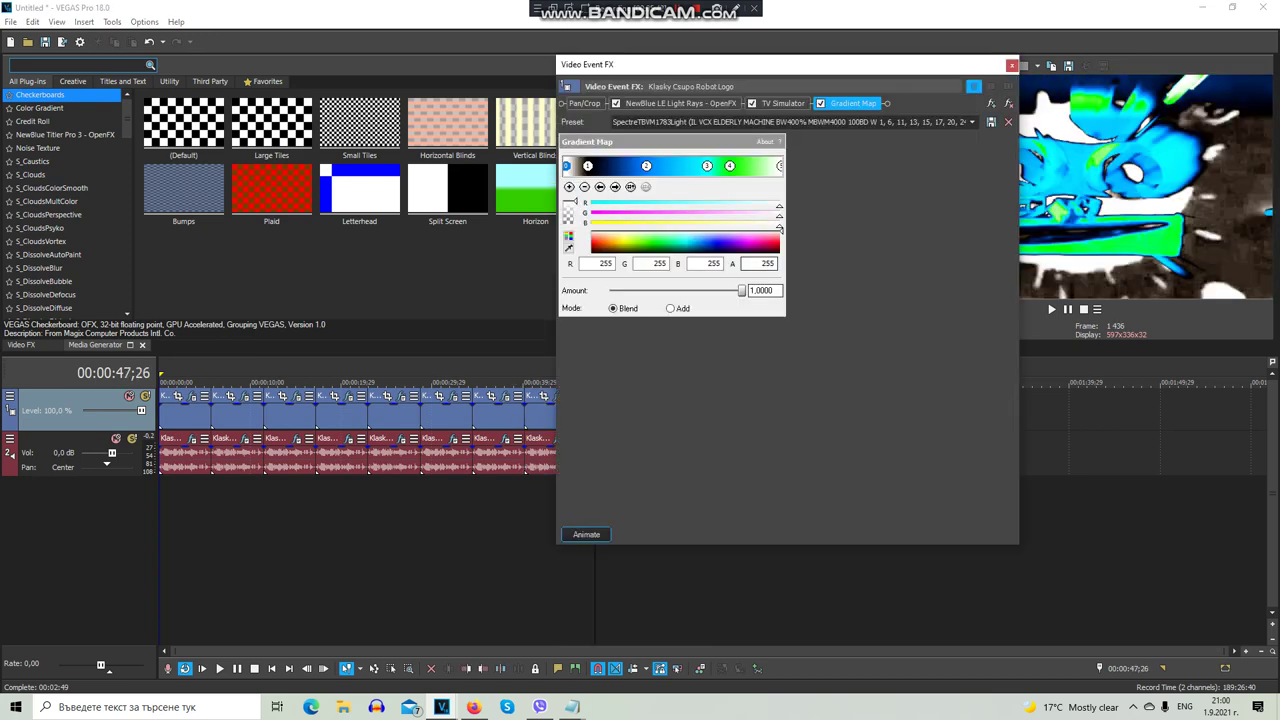
pyautogui.click(680, 103)
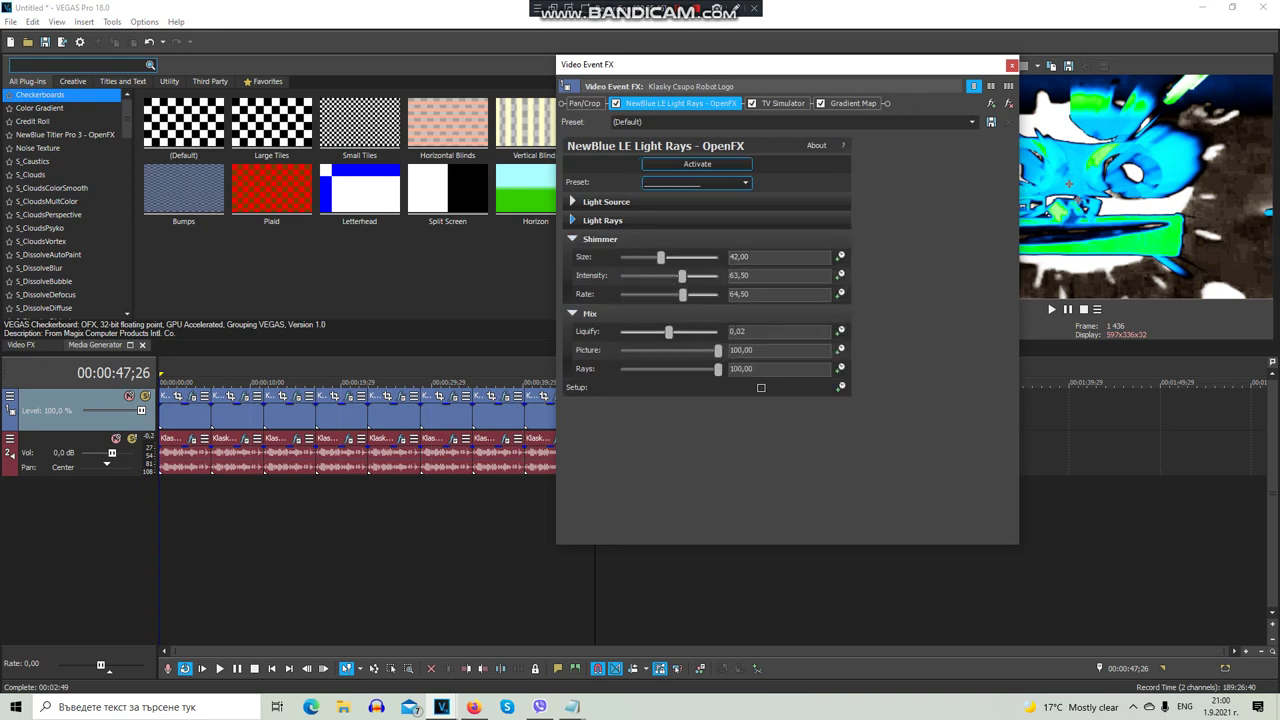
pyautogui.scroll(-2, 718, 340)
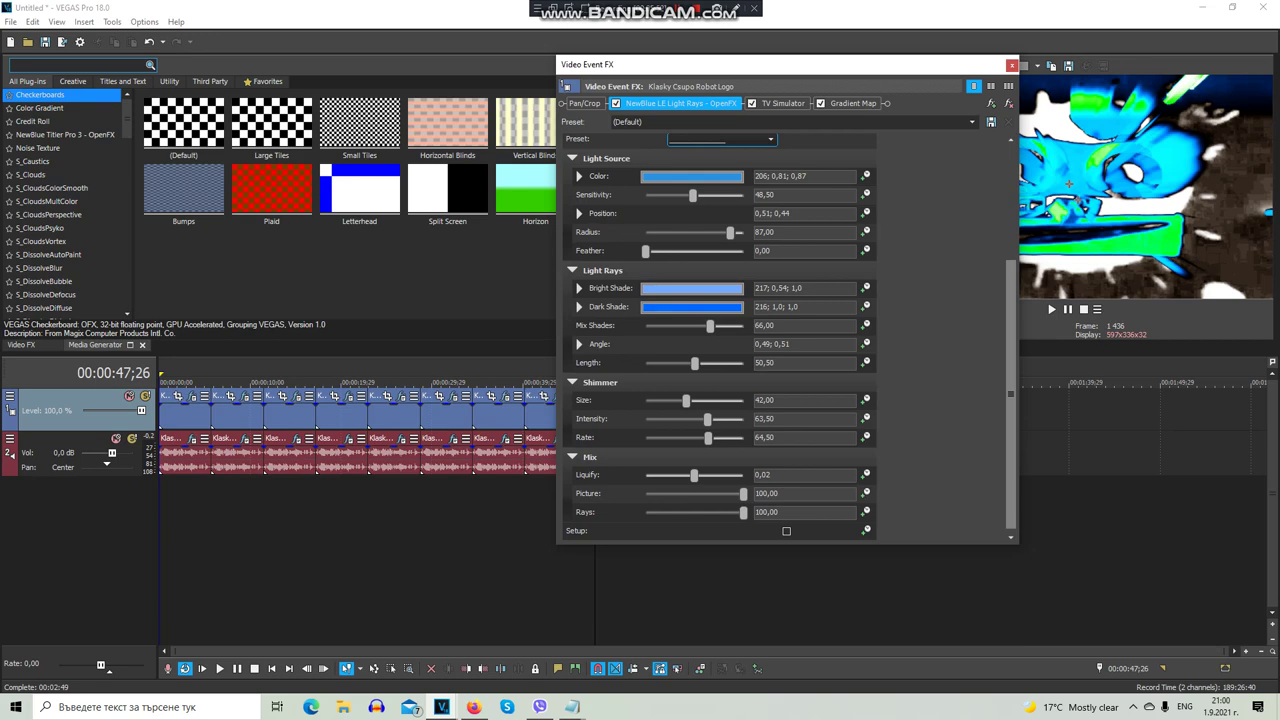
pyautogui.click(783, 103)
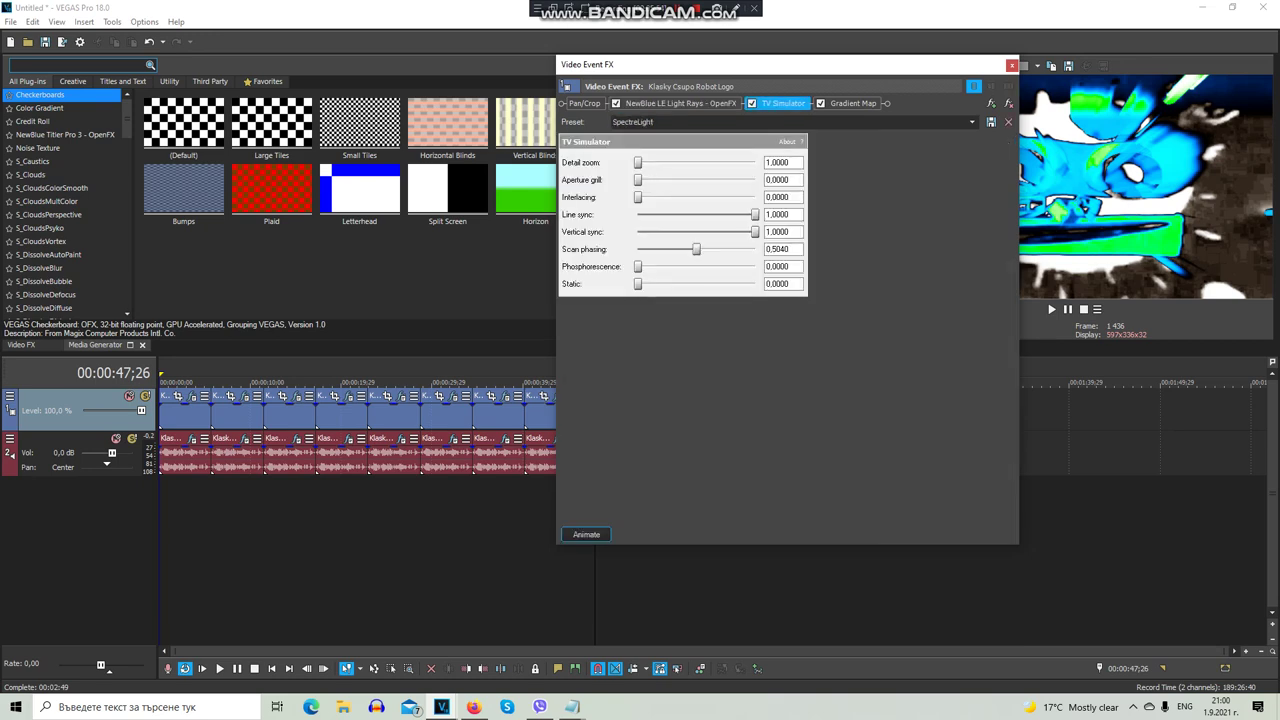
# Examine the colour of each Gradient Map control point in the ninth clip's video effects
pyautogui.click(847, 103)
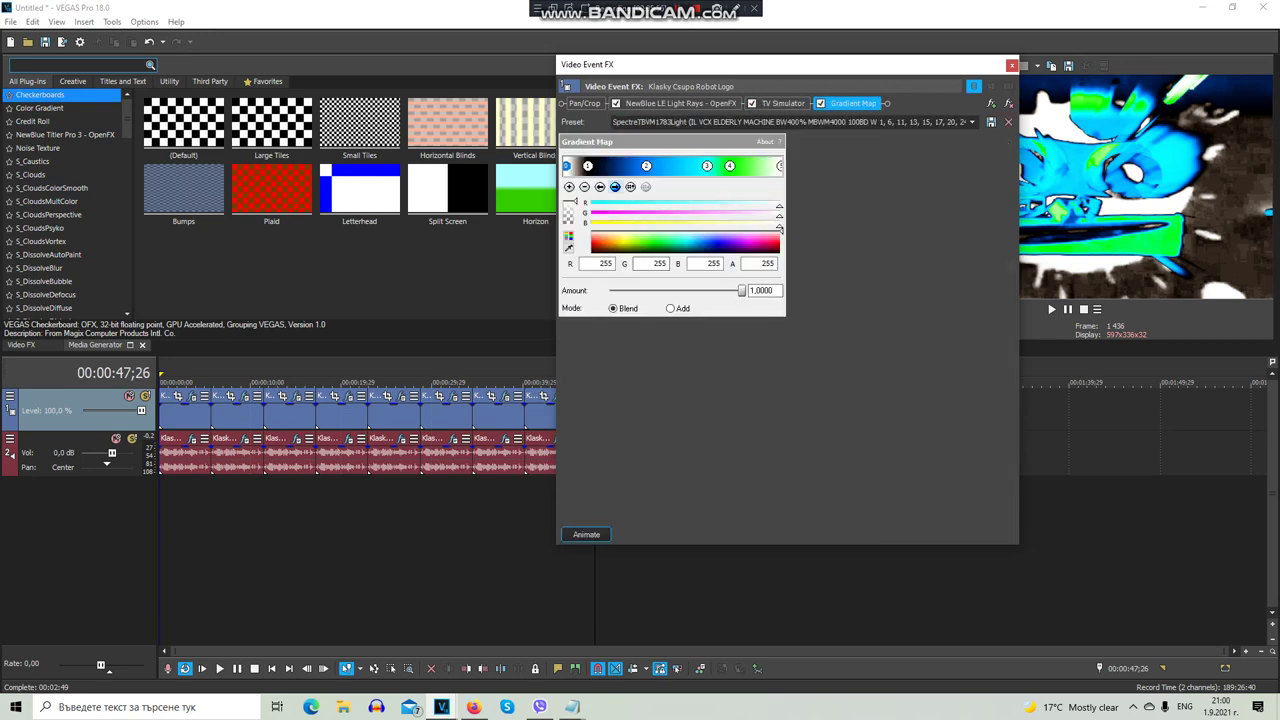
pyautogui.click(588, 165)
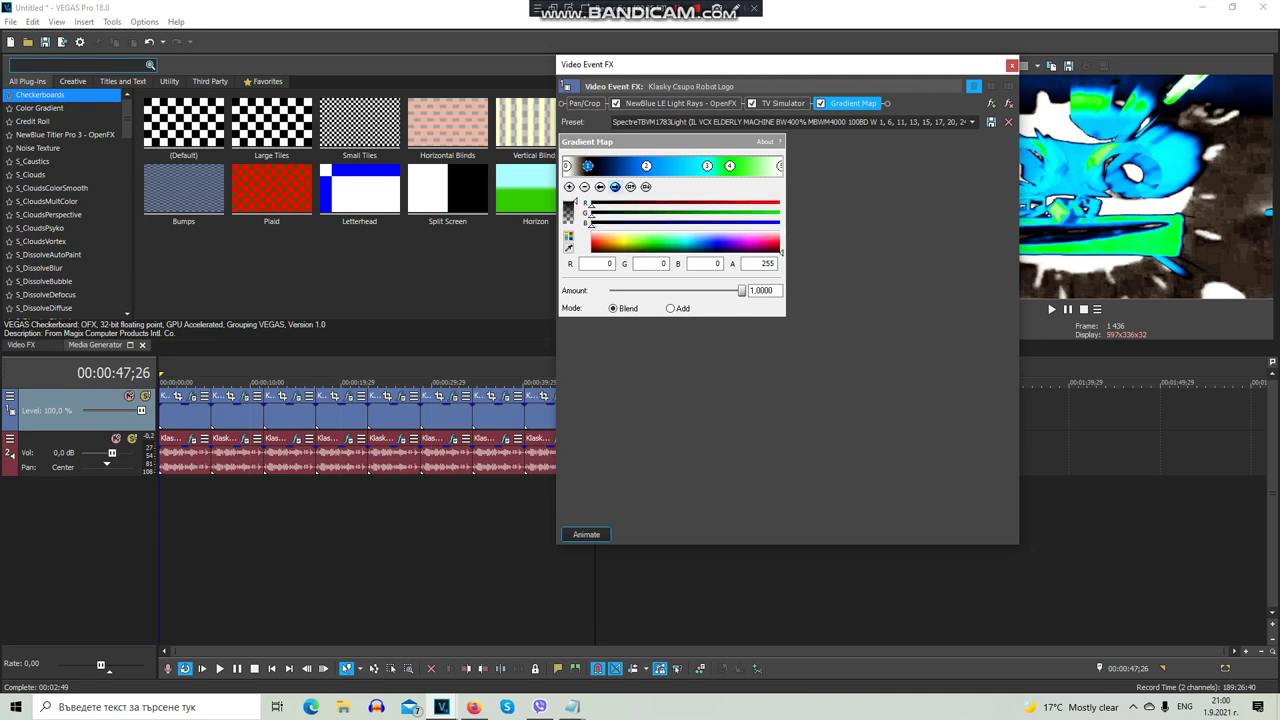
pyautogui.click(646, 165)
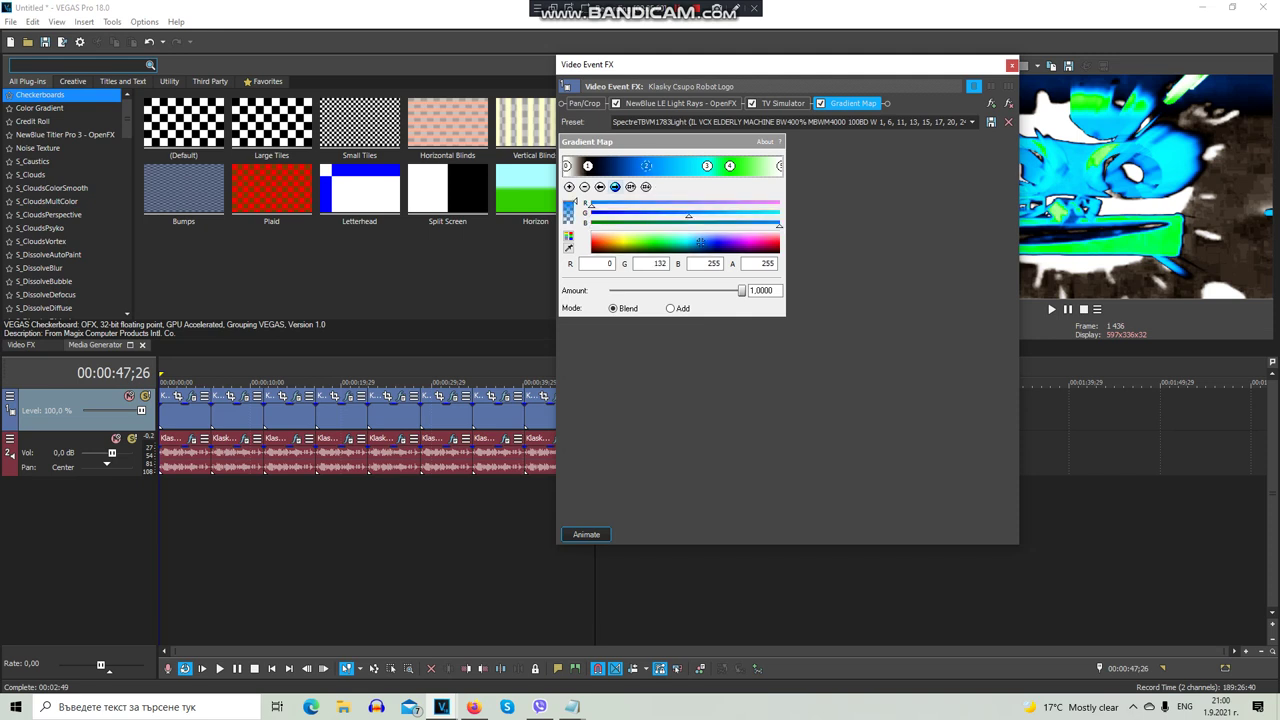
pyautogui.click(685, 241)
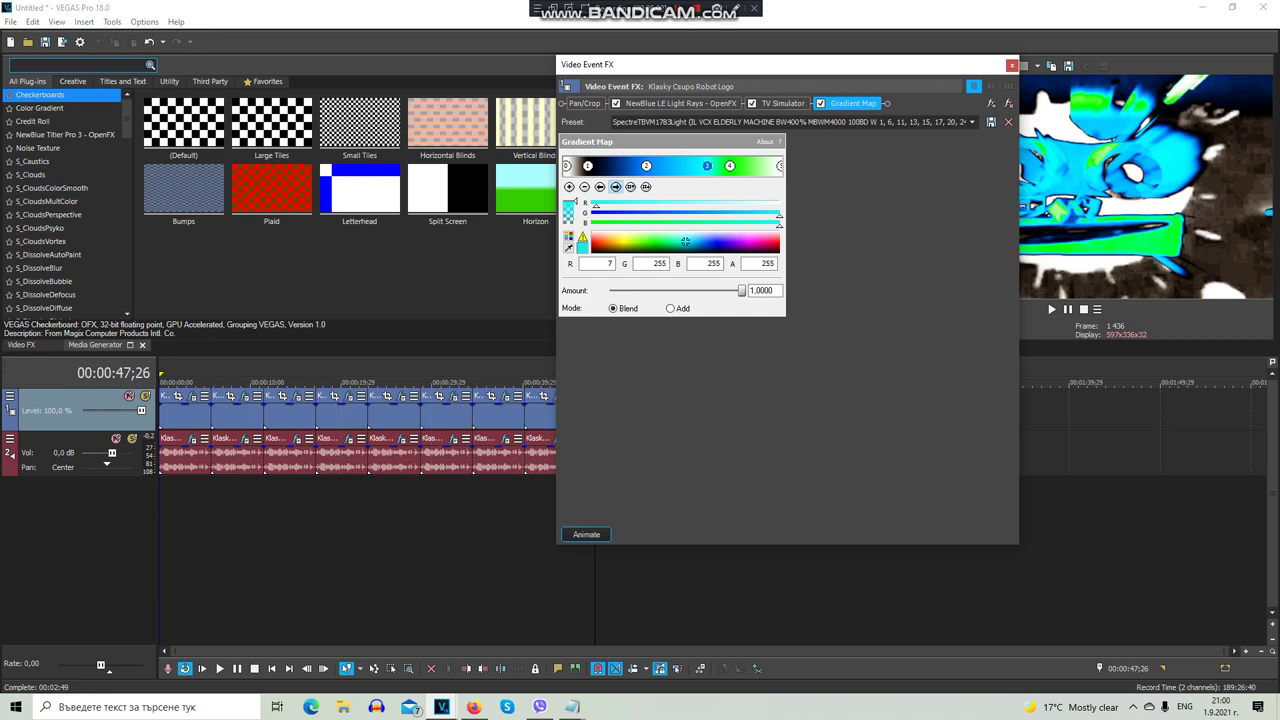
pyautogui.click(730, 166)
pyautogui.click(780, 166)
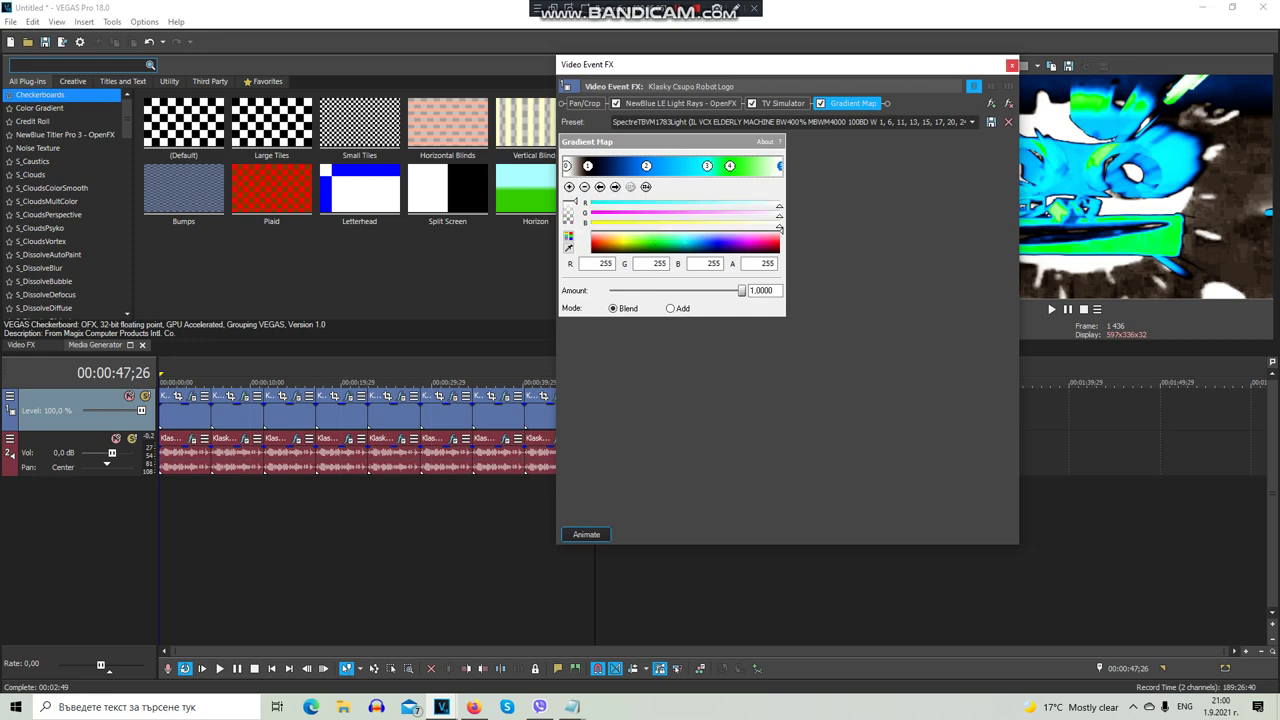
# Close the ninth clip's video effects and view the IL Vocodex settings in its audio effects
pyautogui.click(1011, 65)
pyautogui.click(609, 439)
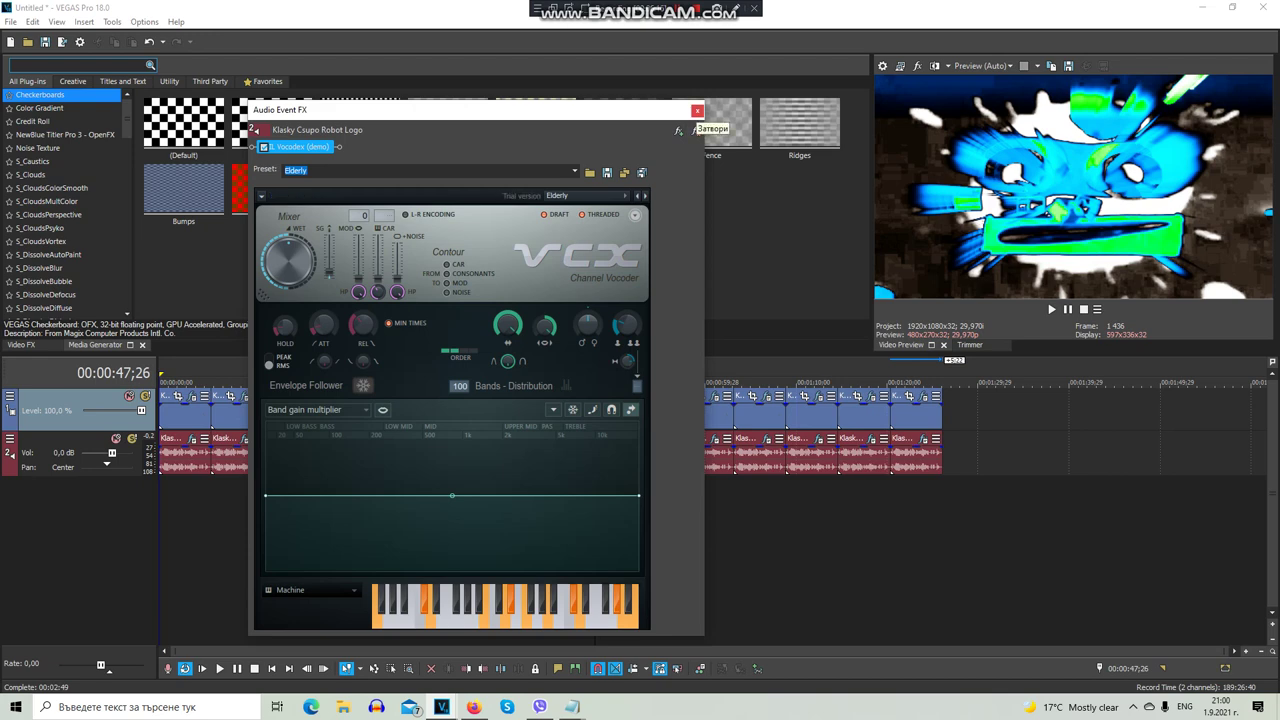
pyautogui.click(697, 110)
# Examine the colour of each Gradient Map control point in the tenth clip's video effects
pyautogui.click(644, 400)
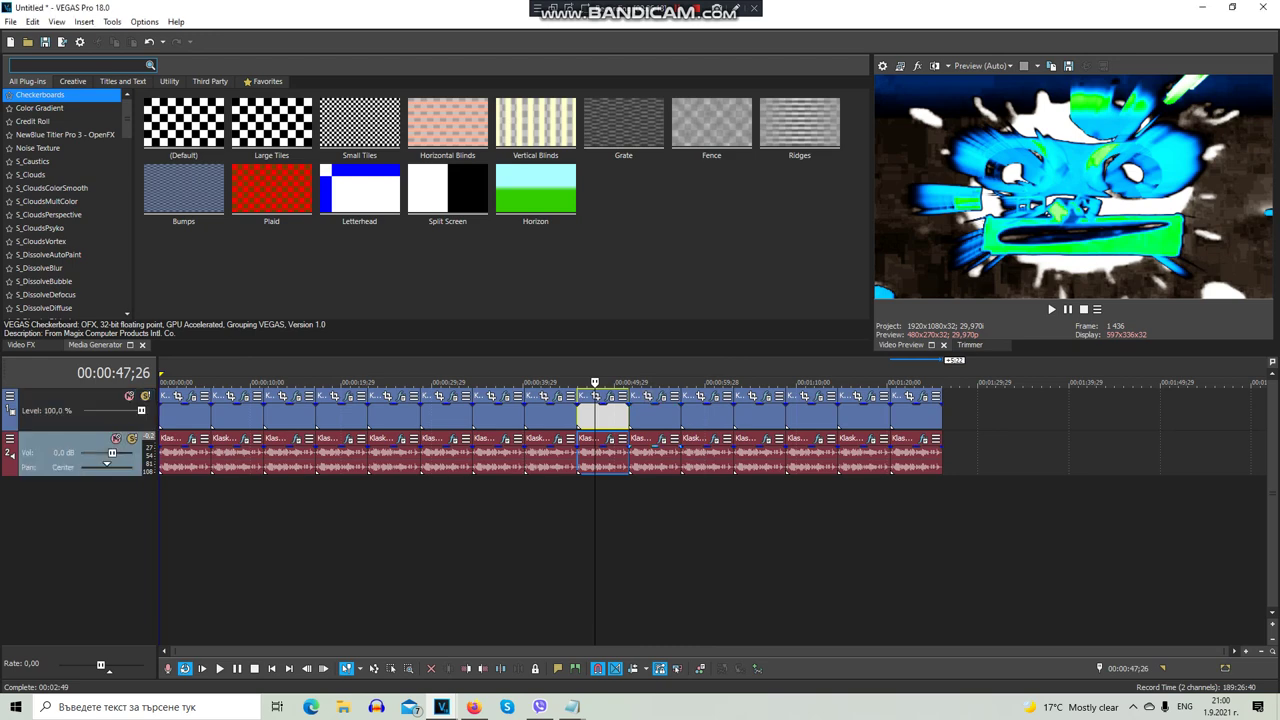
pyautogui.click(661, 396)
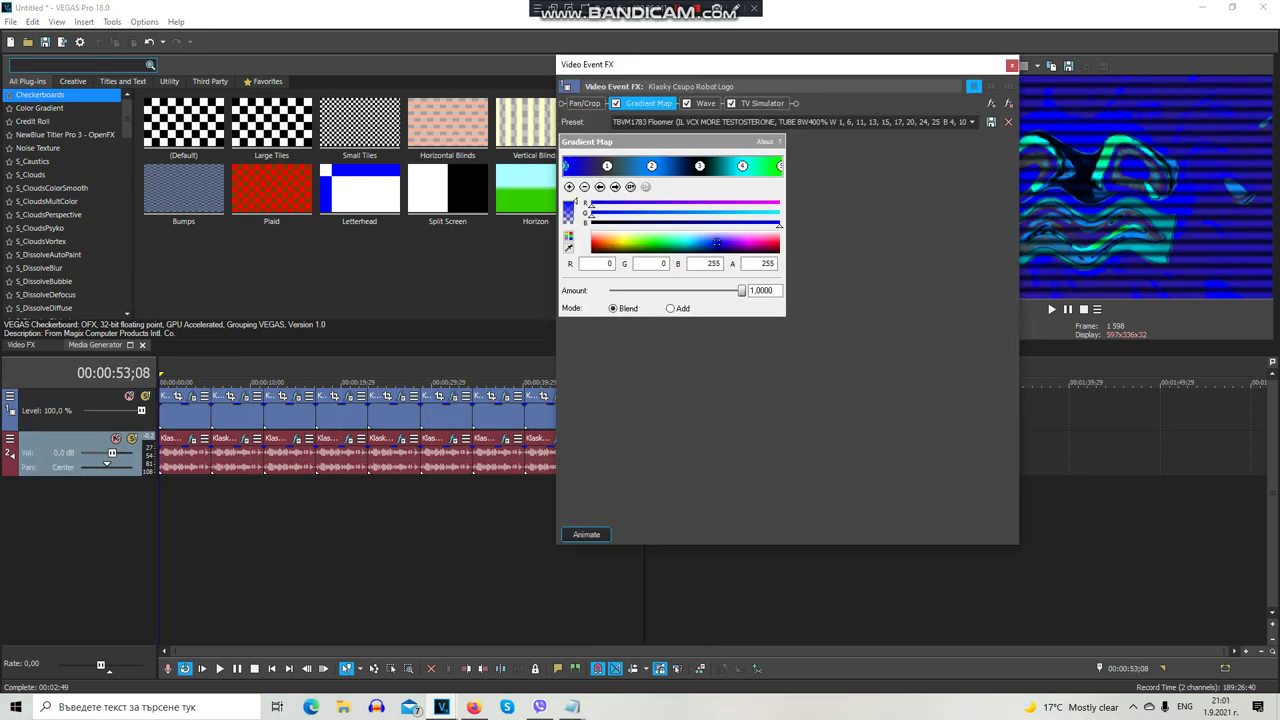
pyautogui.click(615, 187)
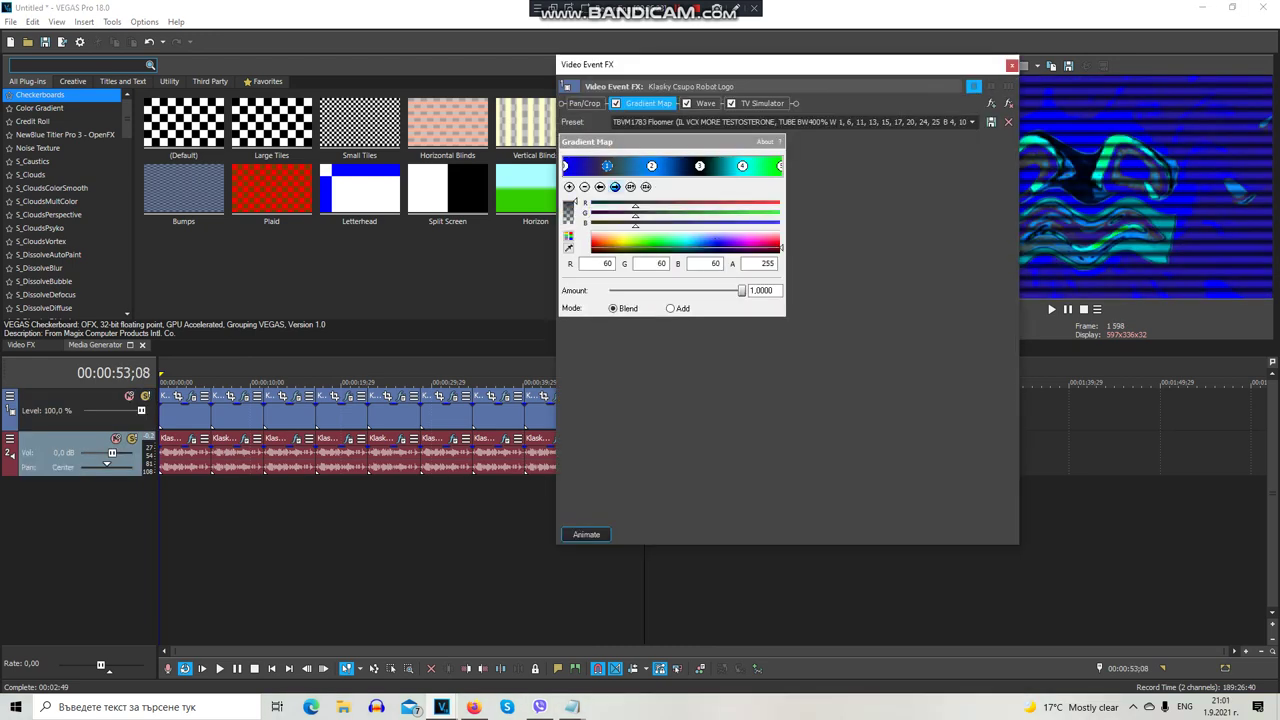
pyautogui.click(700, 242)
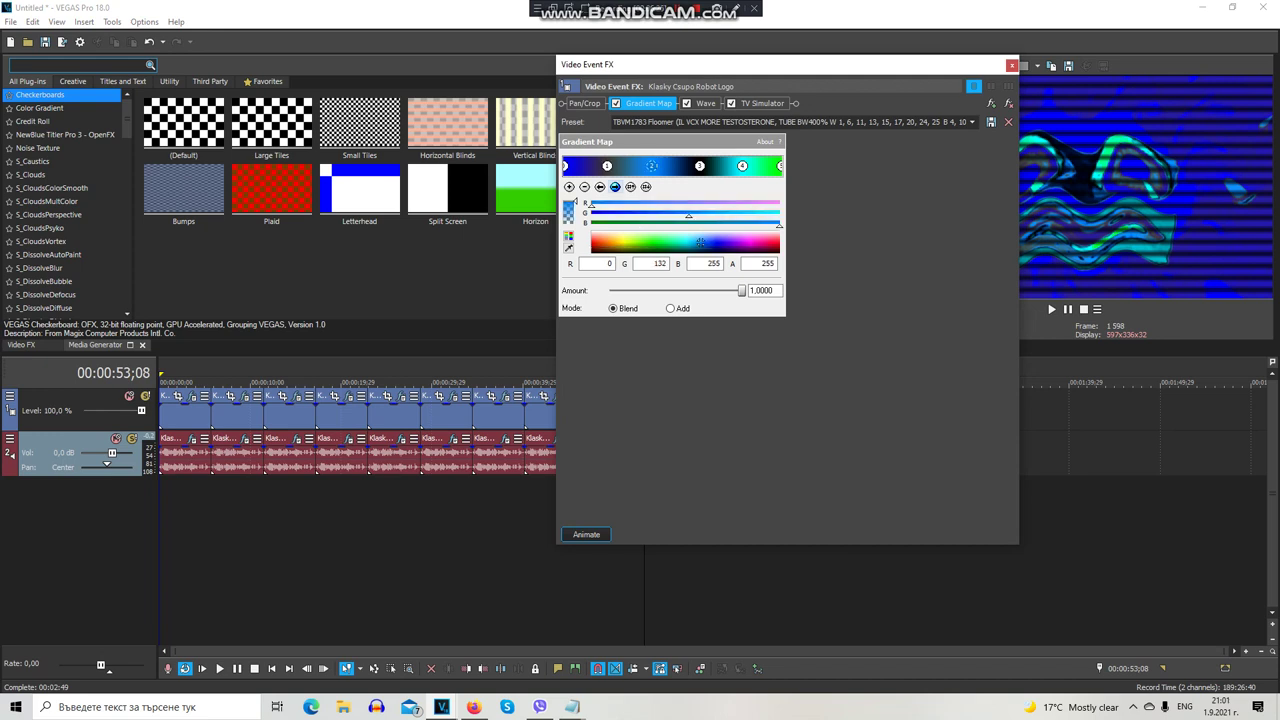
pyautogui.click(700, 166)
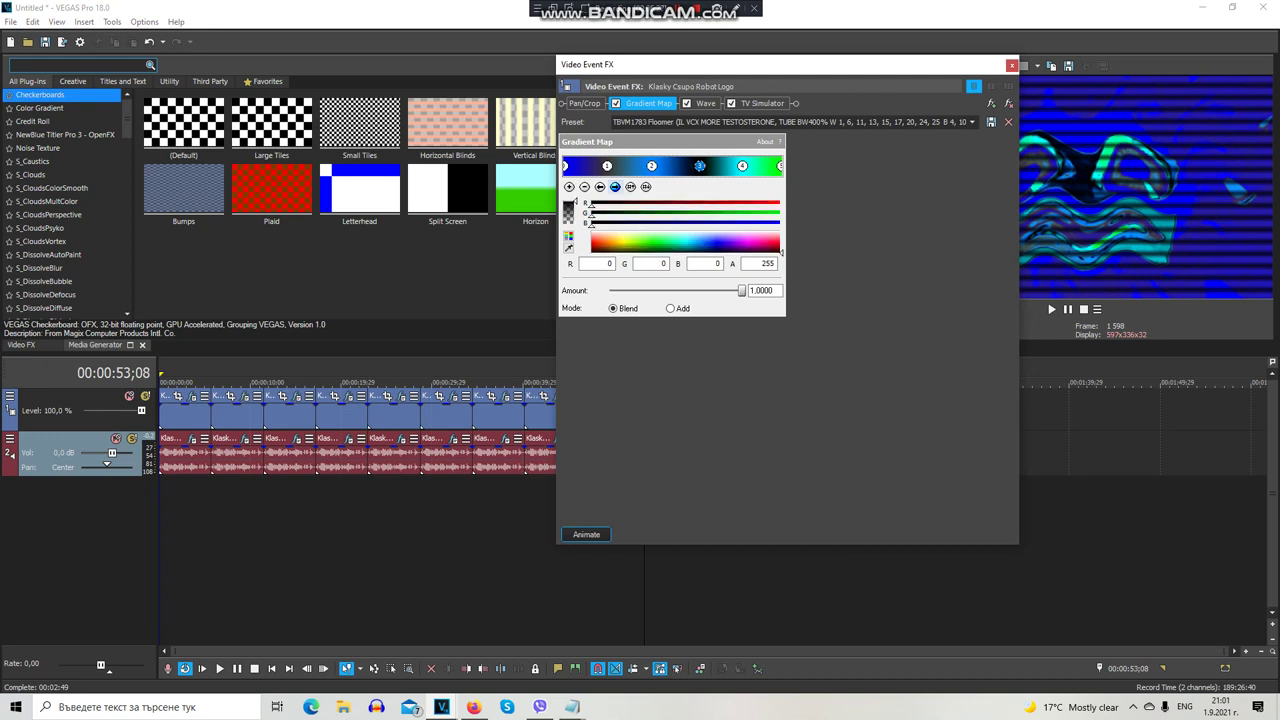
pyautogui.click(685, 242)
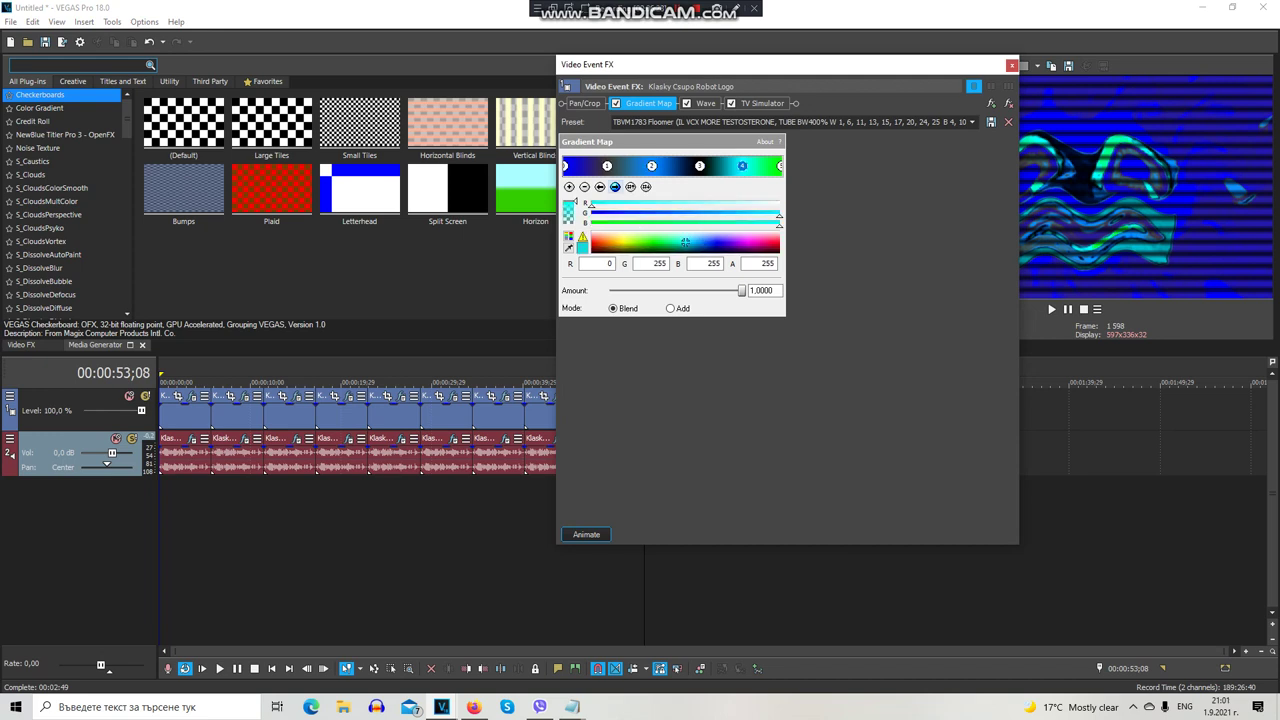
pyautogui.click(653, 242)
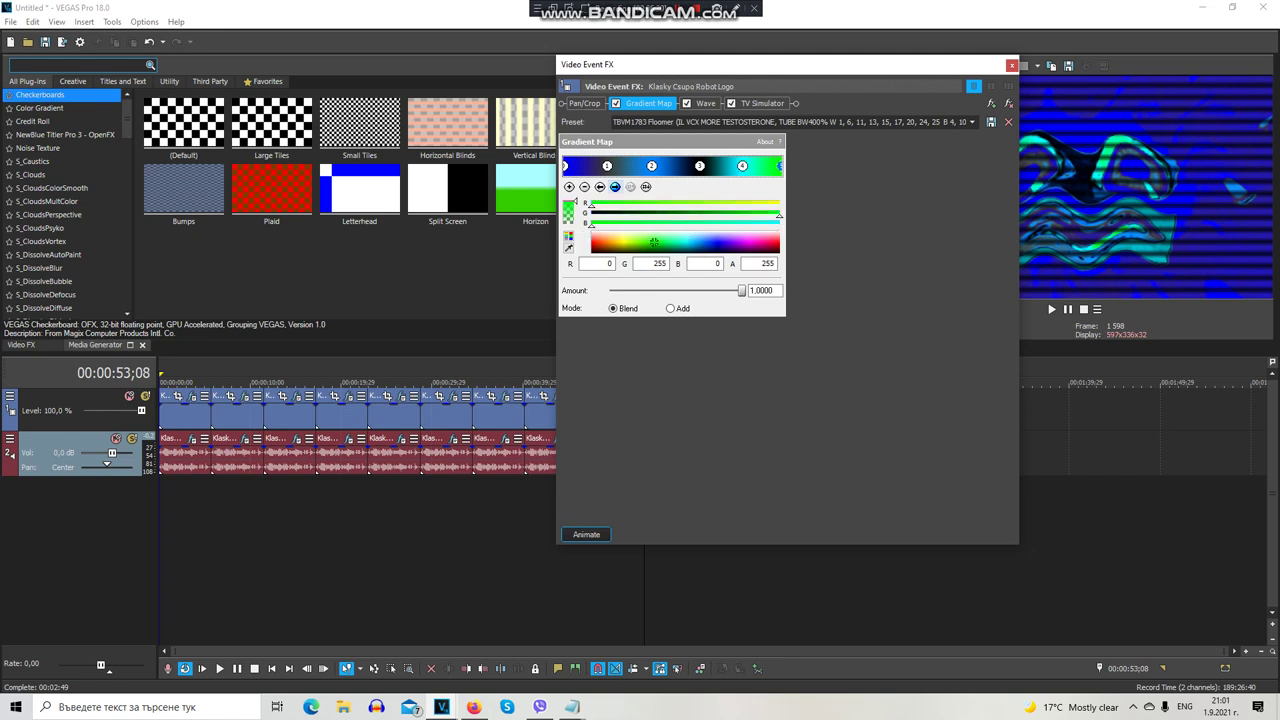
# Examine the Wave and TV Simulator settings in the tenth clip's video effects, and close them
pyautogui.click(705, 103)
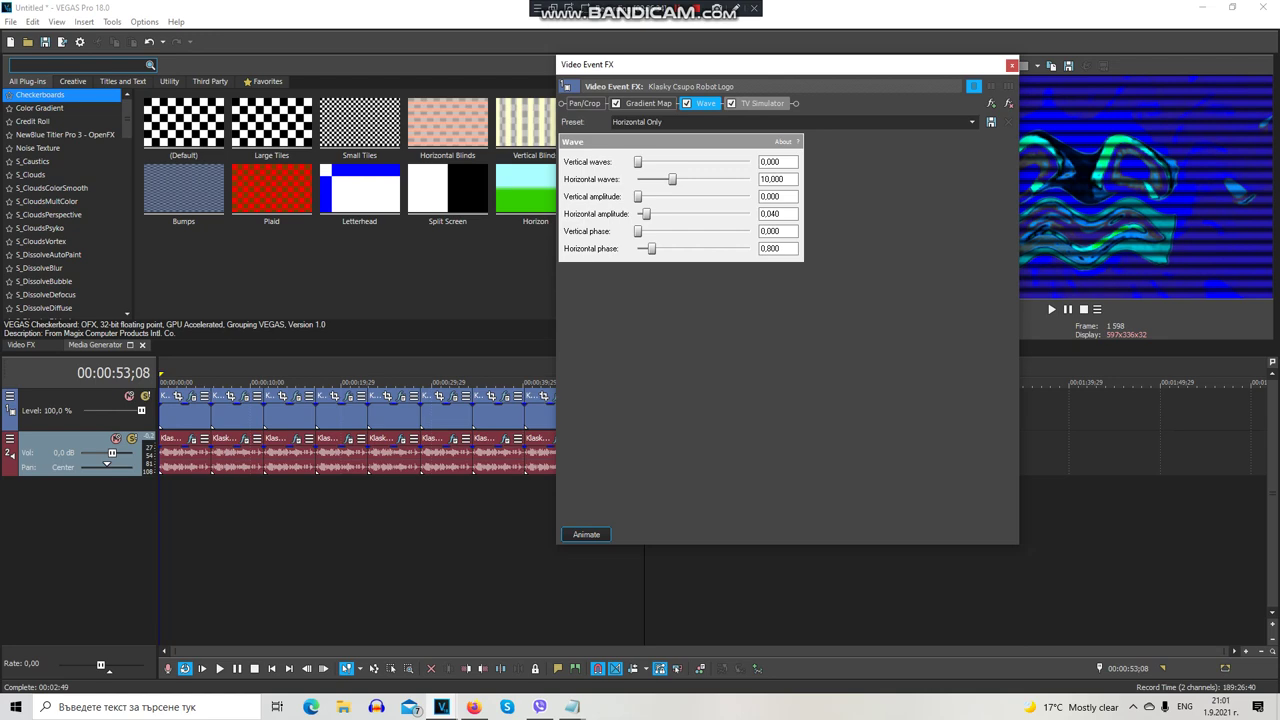
pyautogui.click(757, 103)
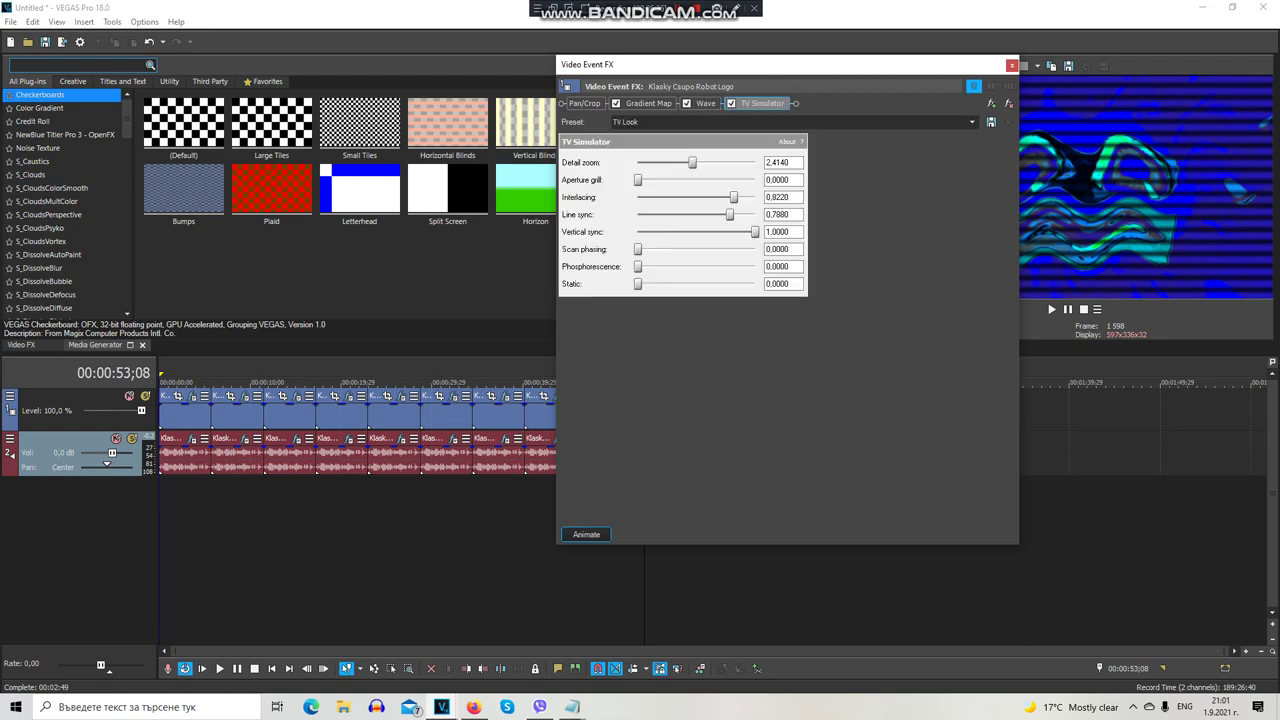
pyautogui.click(1011, 65)
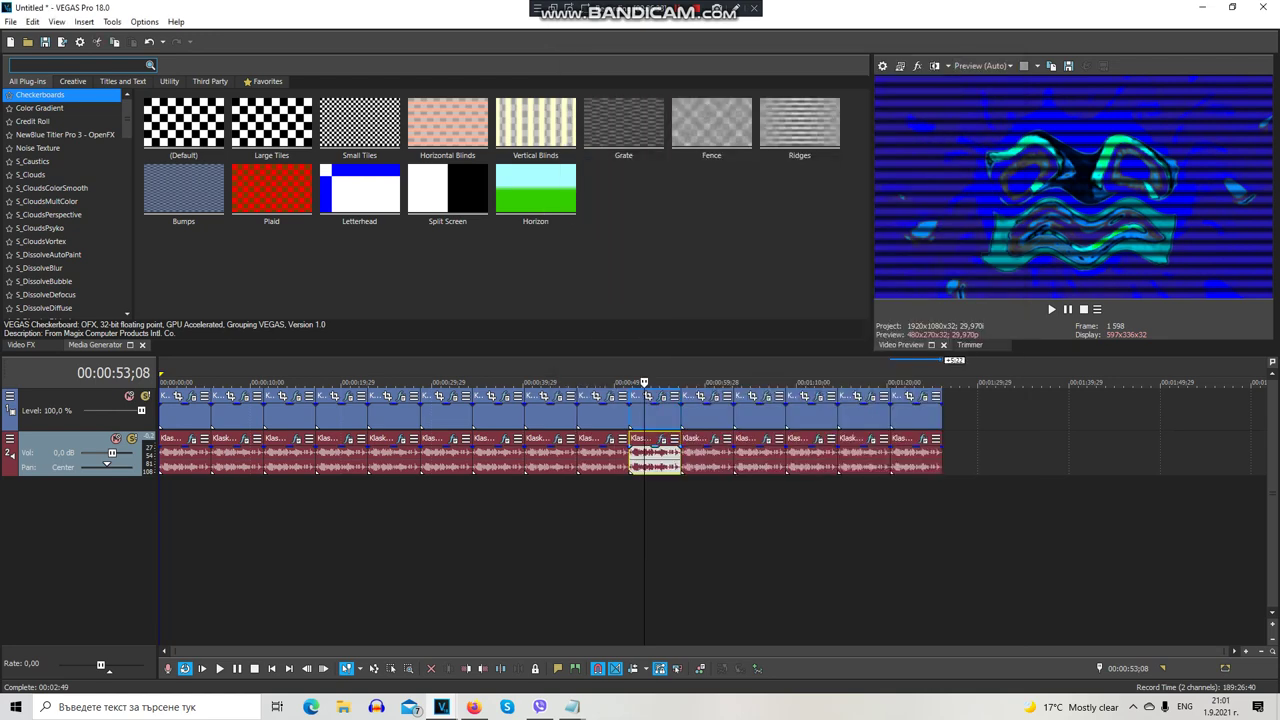
# Load the CRYSTAL preset for the Orange Vocoder in the tenth clip's audio effects
pyautogui.click(661, 439)
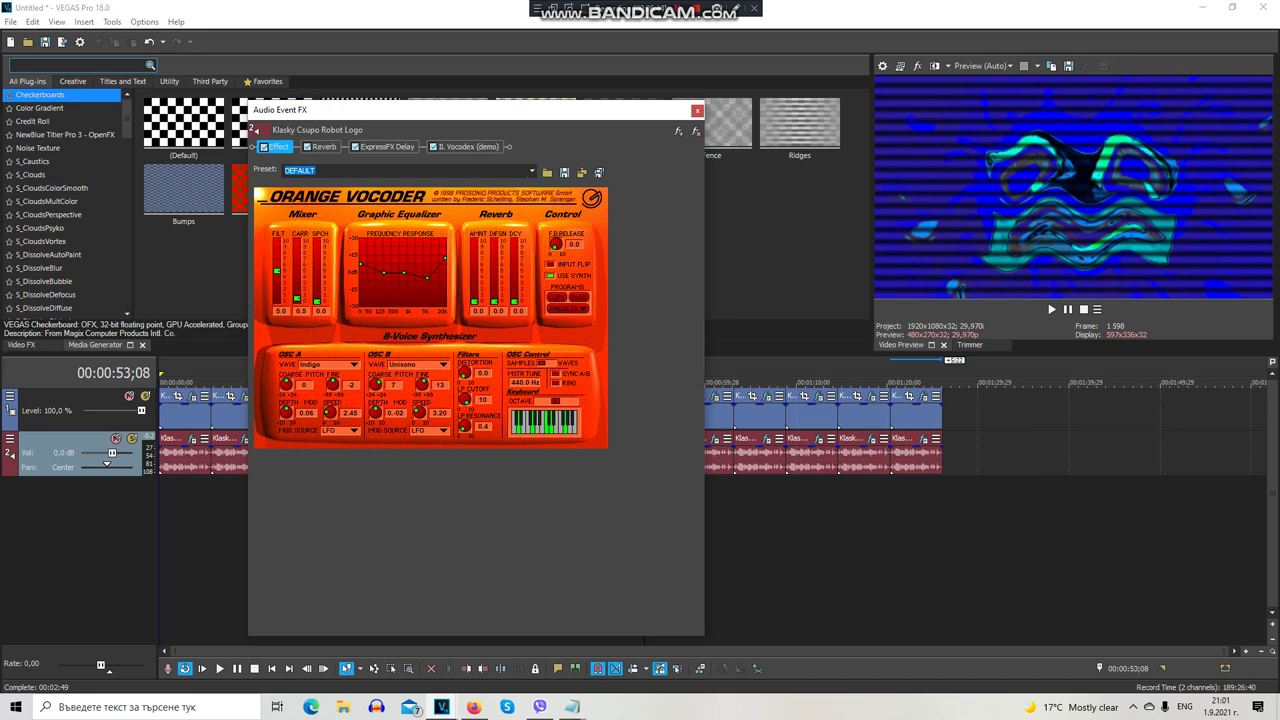
pyautogui.click(532, 171)
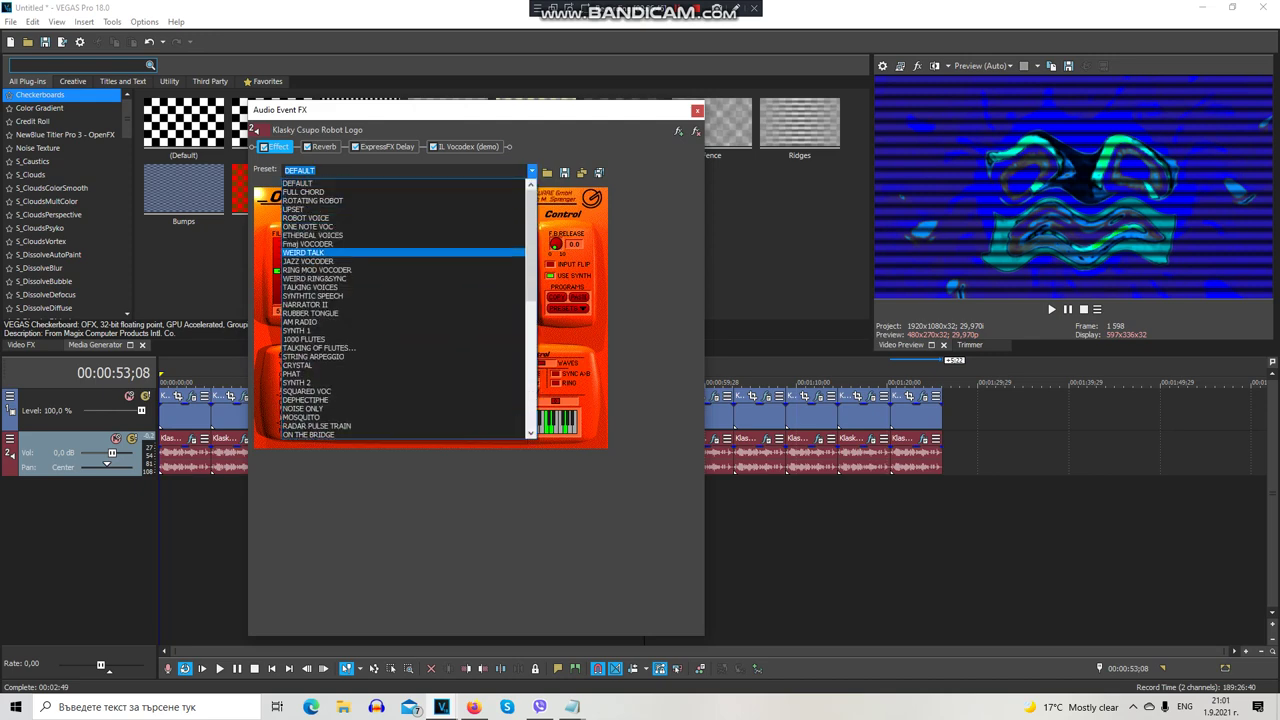
pyautogui.click(300, 365)
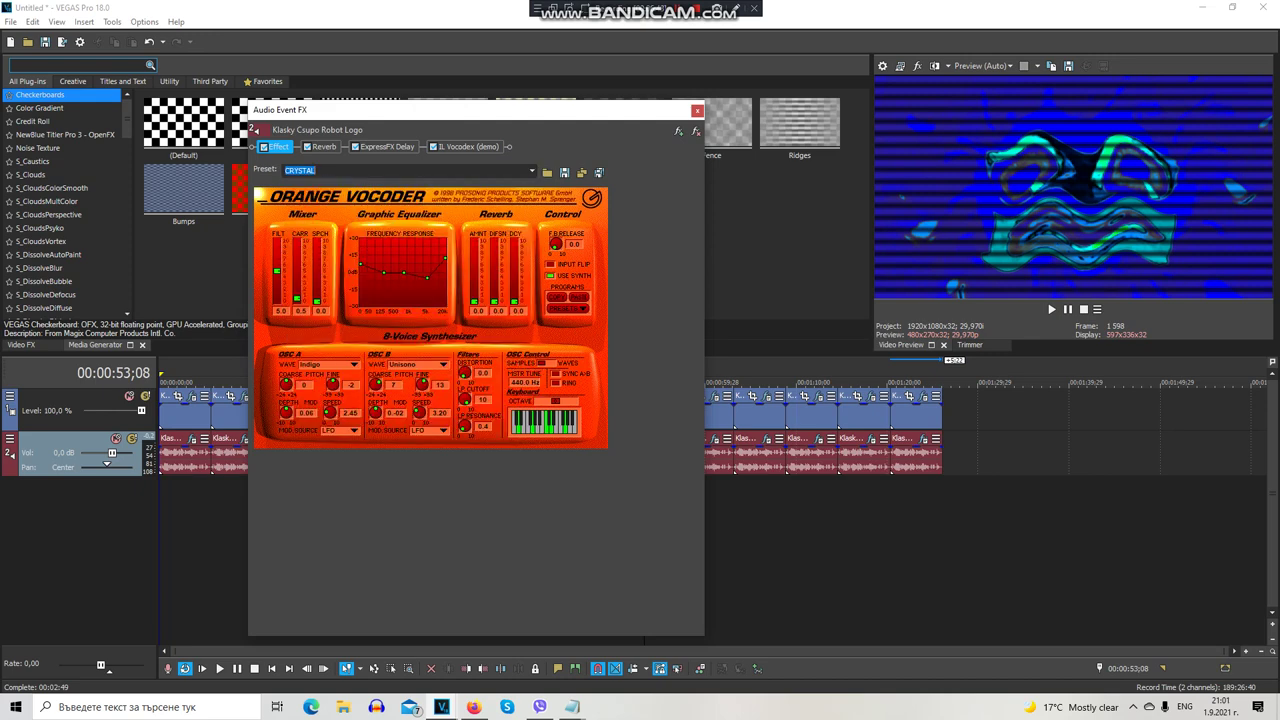
# Examine the Reverb, ExpressFX Delay and IL Vocodex settings in the tenth clip's audio effects, and close them
pyautogui.click(322, 147)
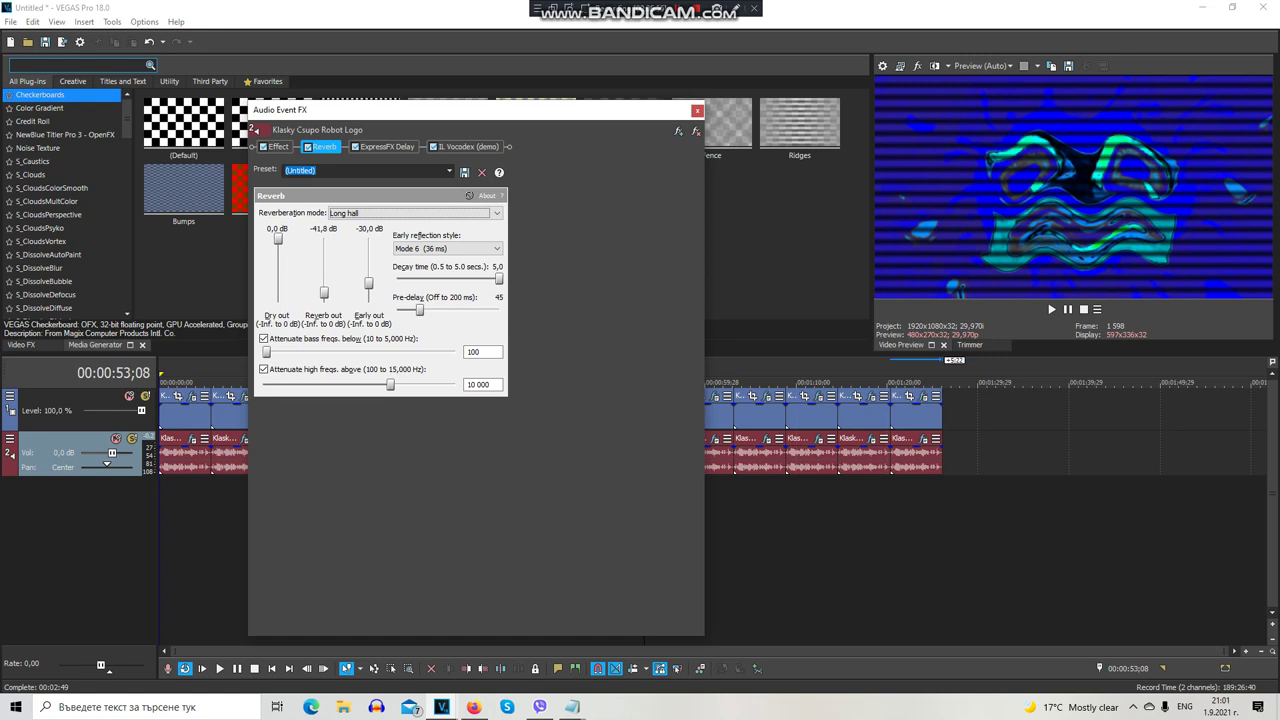
pyautogui.click(387, 147)
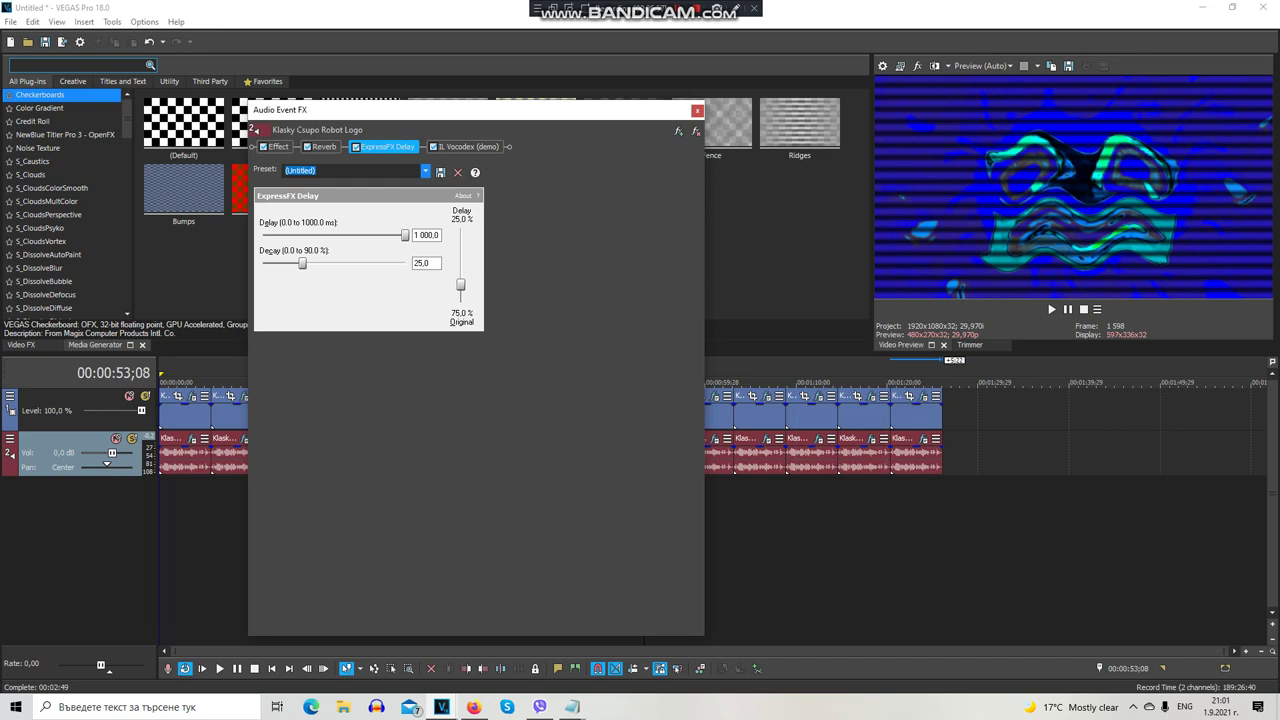
pyautogui.click(468, 146)
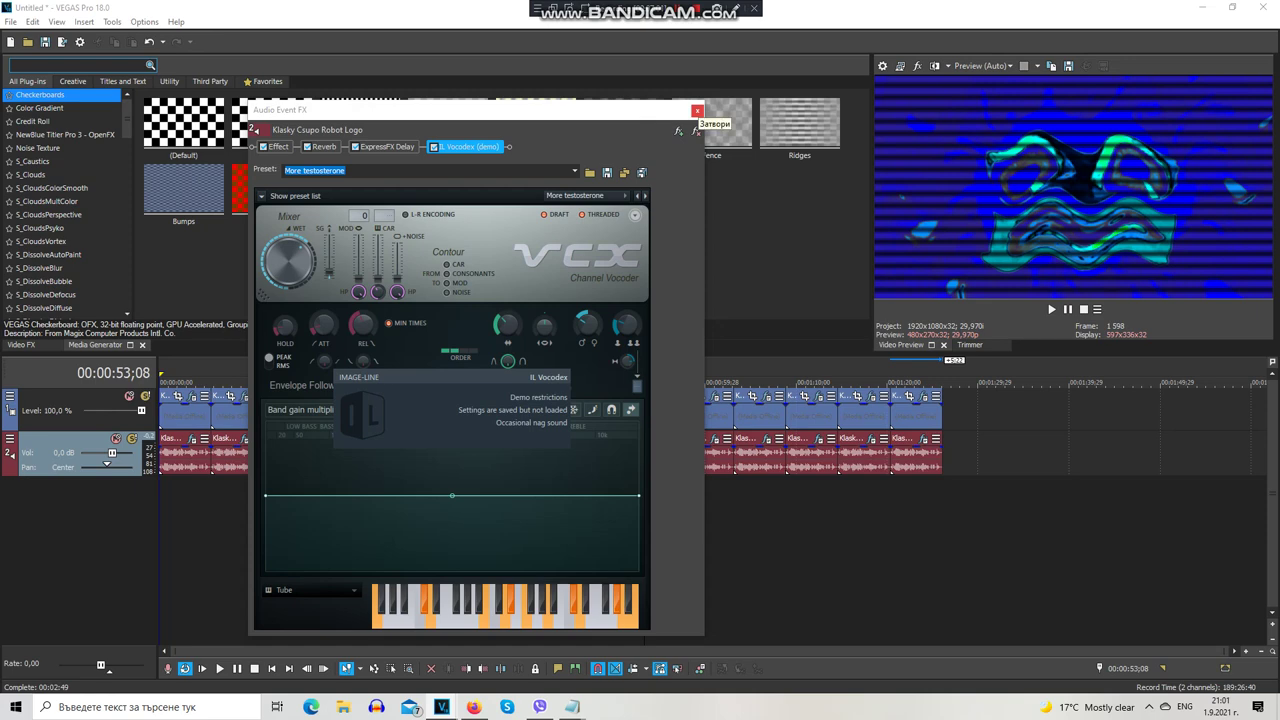
pyautogui.click(696, 111)
# Open the eleventh clip's video effects and view the Glint settings
pyautogui.click(713, 412)
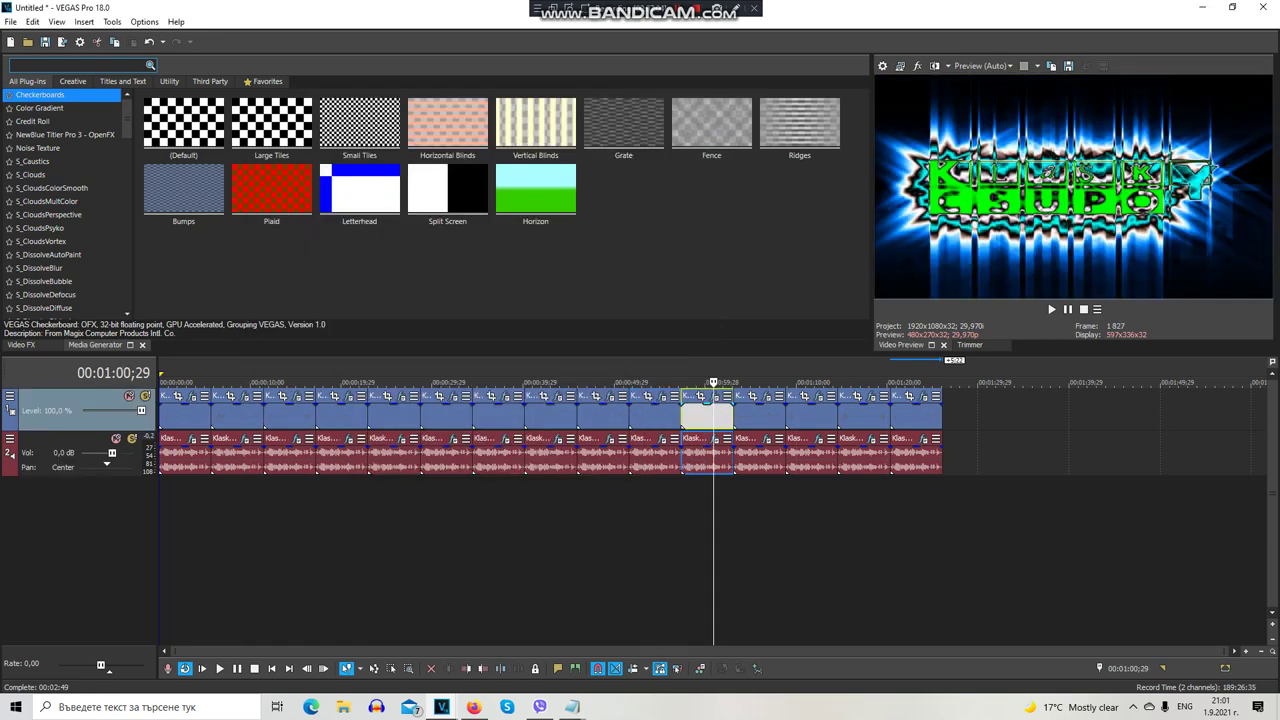
pyautogui.click(714, 396)
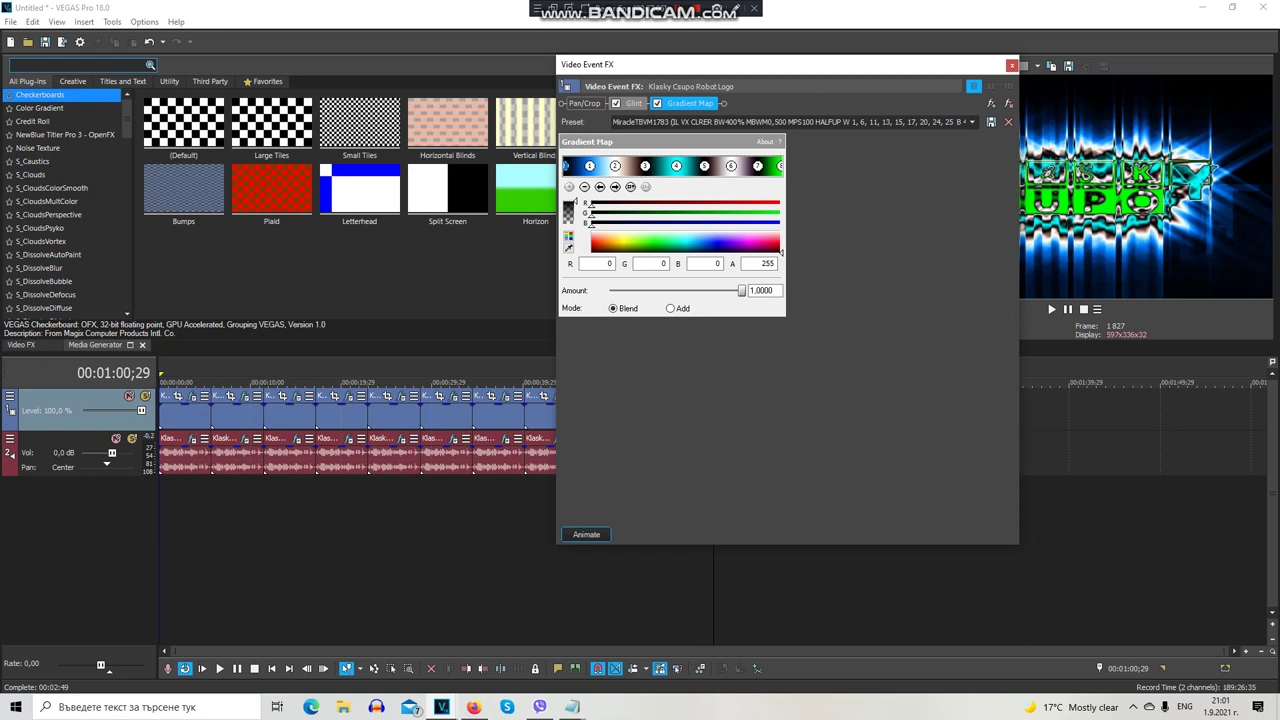
pyautogui.click(633, 103)
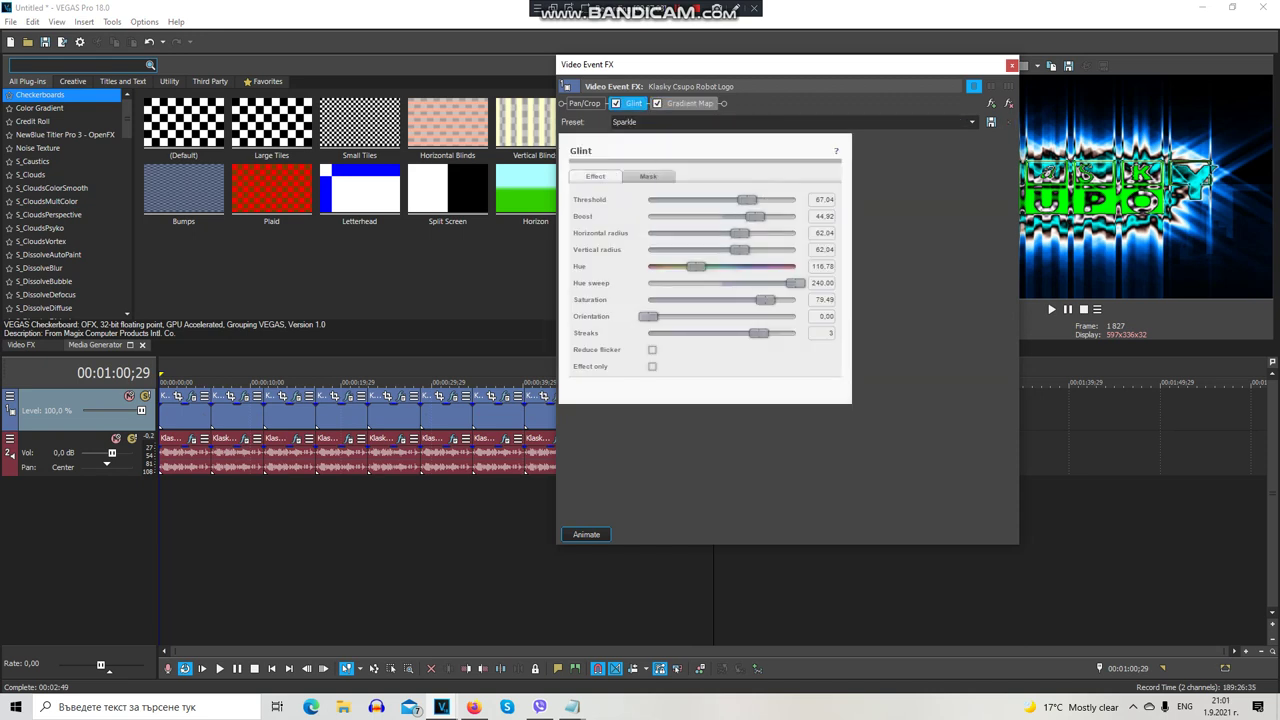
# Examine the colour of each Gradient Map control point in the eleventh clip's video effects
pyautogui.click(688, 103)
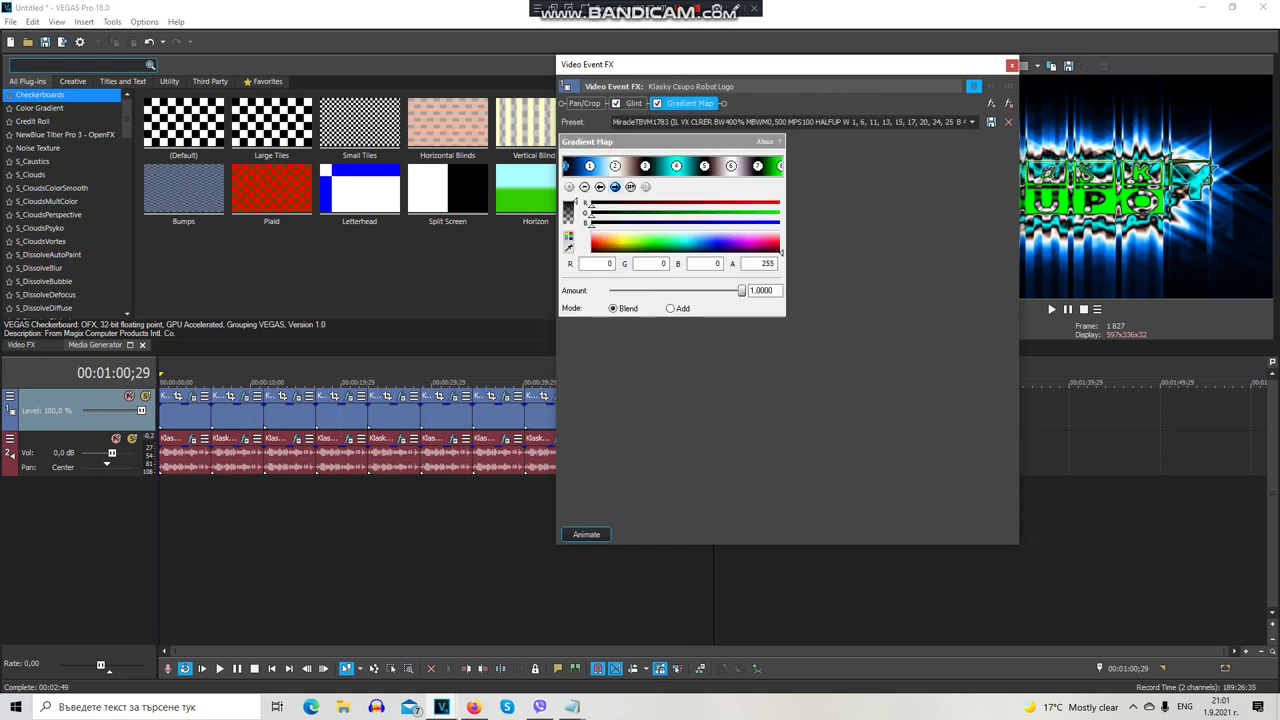
pyautogui.click(615, 187)
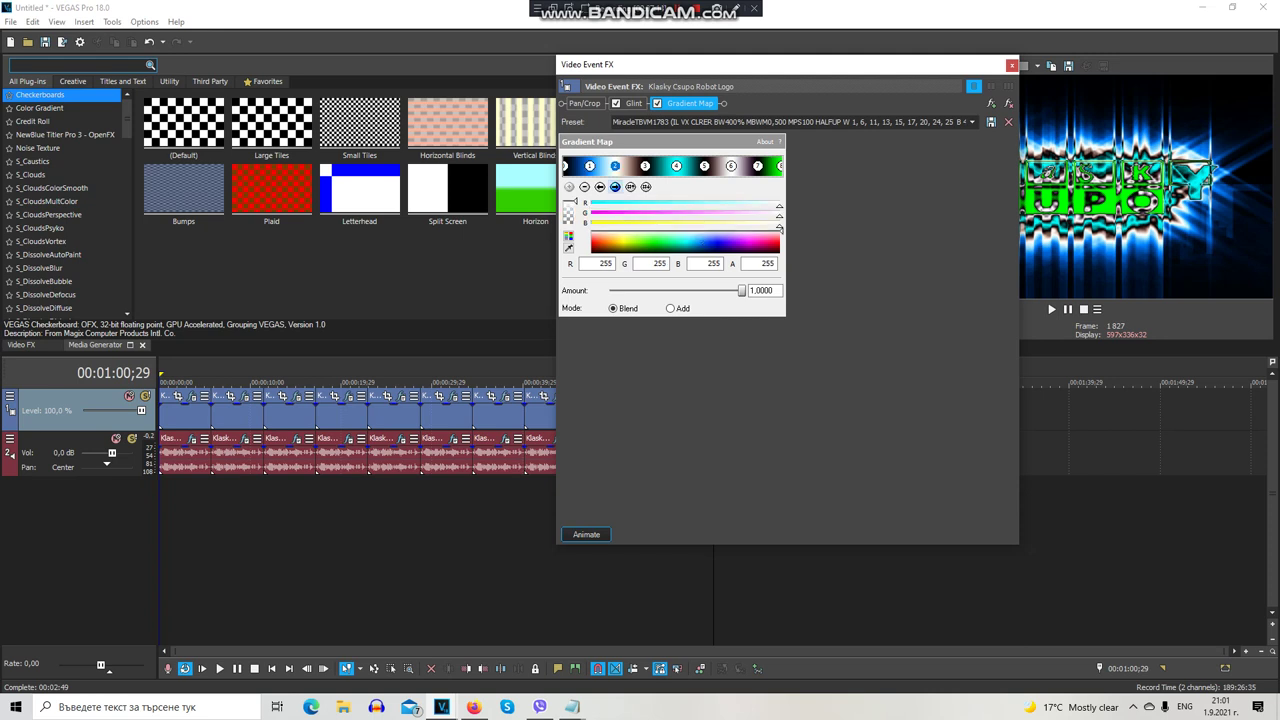
pyautogui.click(615, 187)
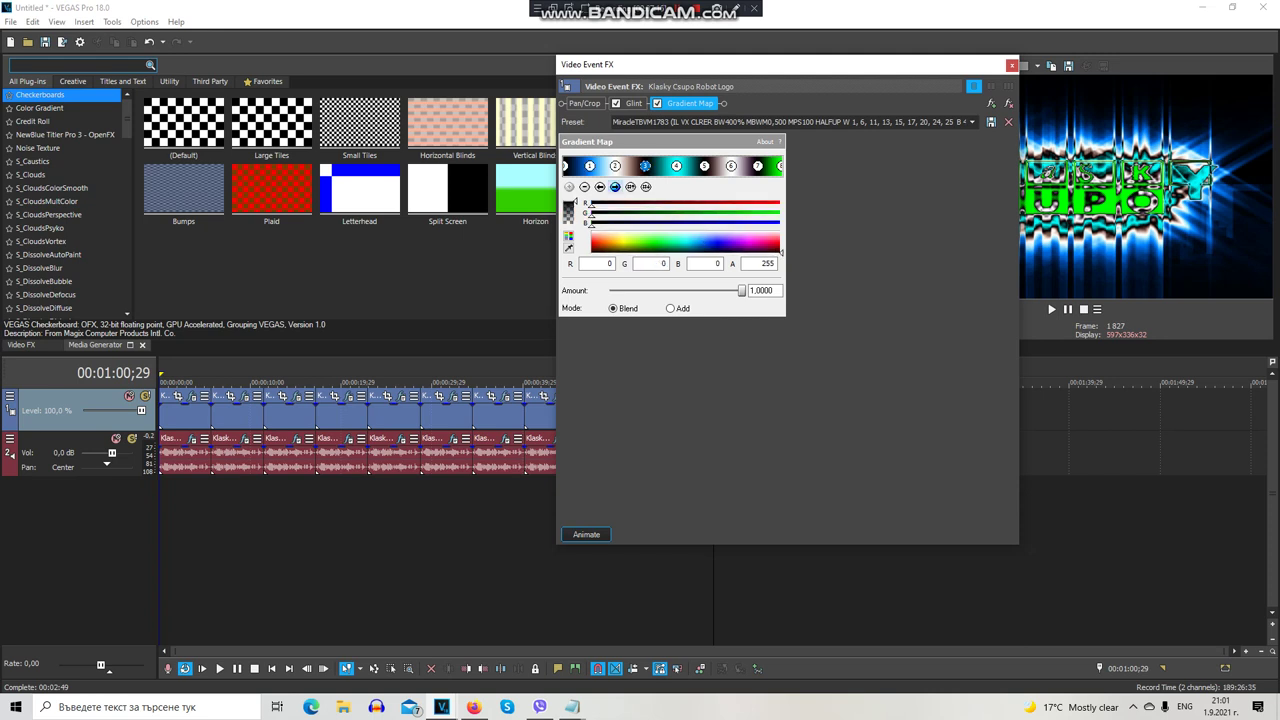
pyautogui.click(676, 165)
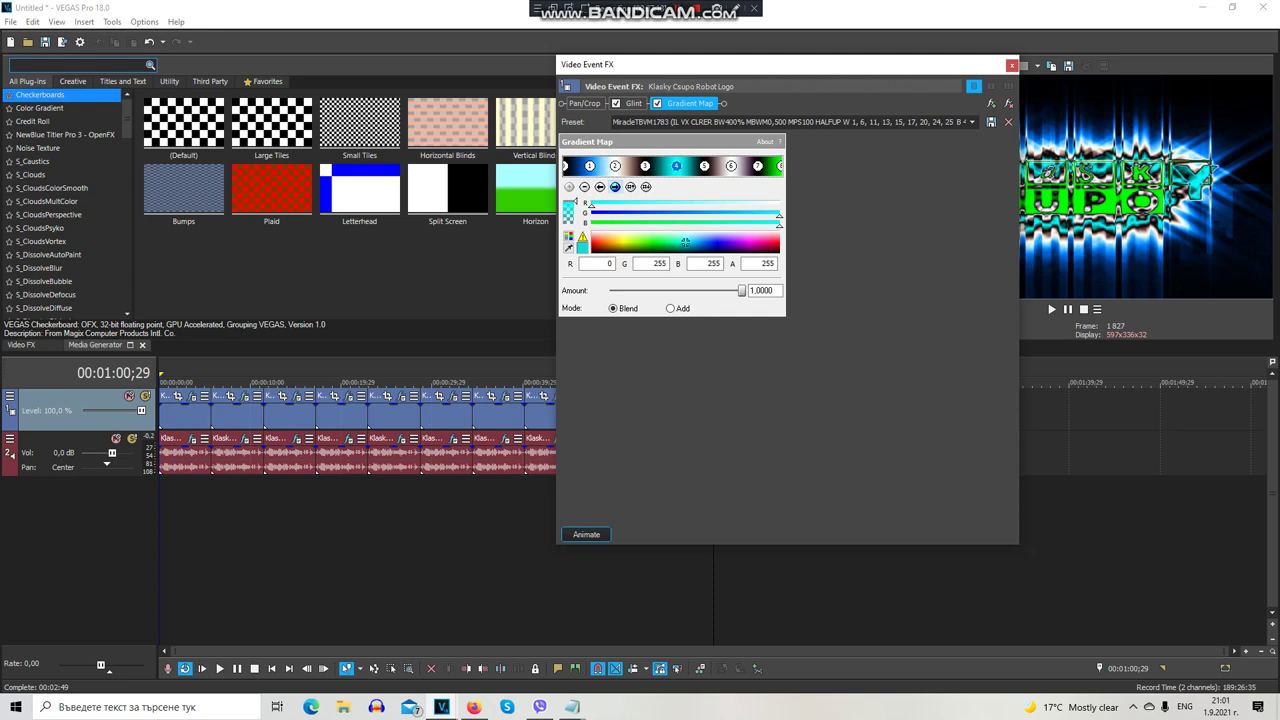
pyautogui.click(705, 165)
pyautogui.click(731, 165)
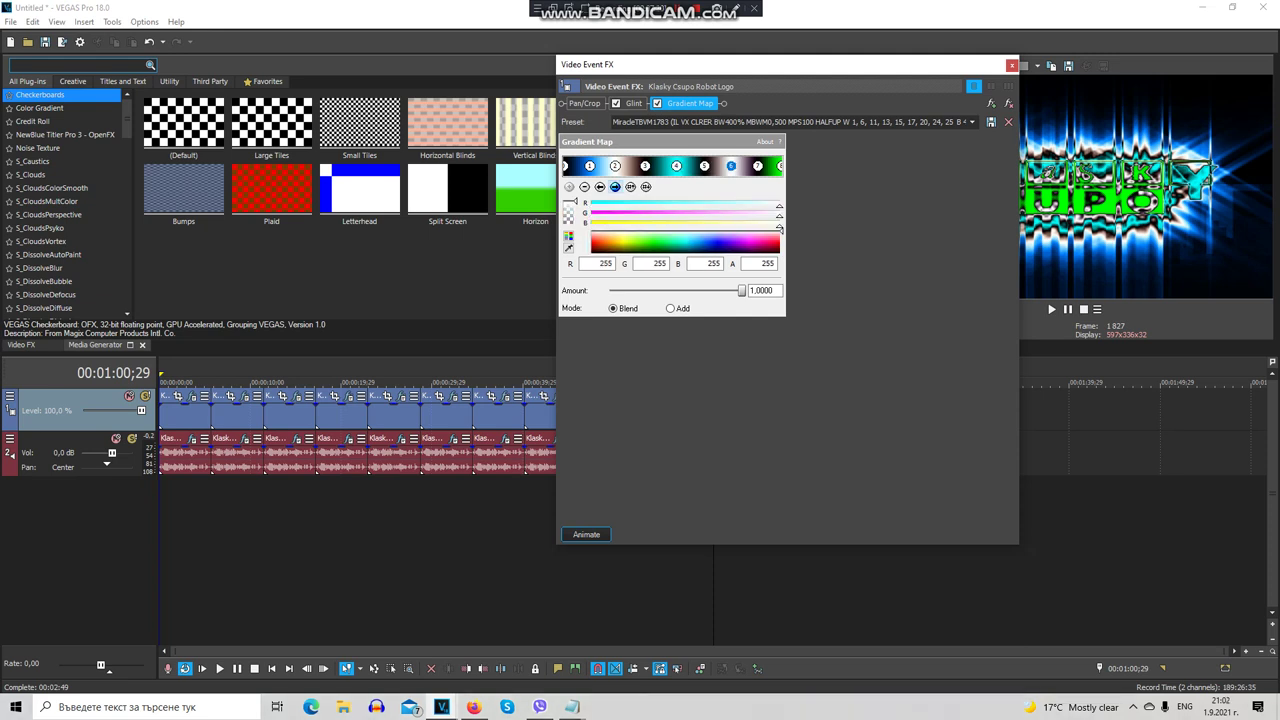
pyautogui.click(757, 165)
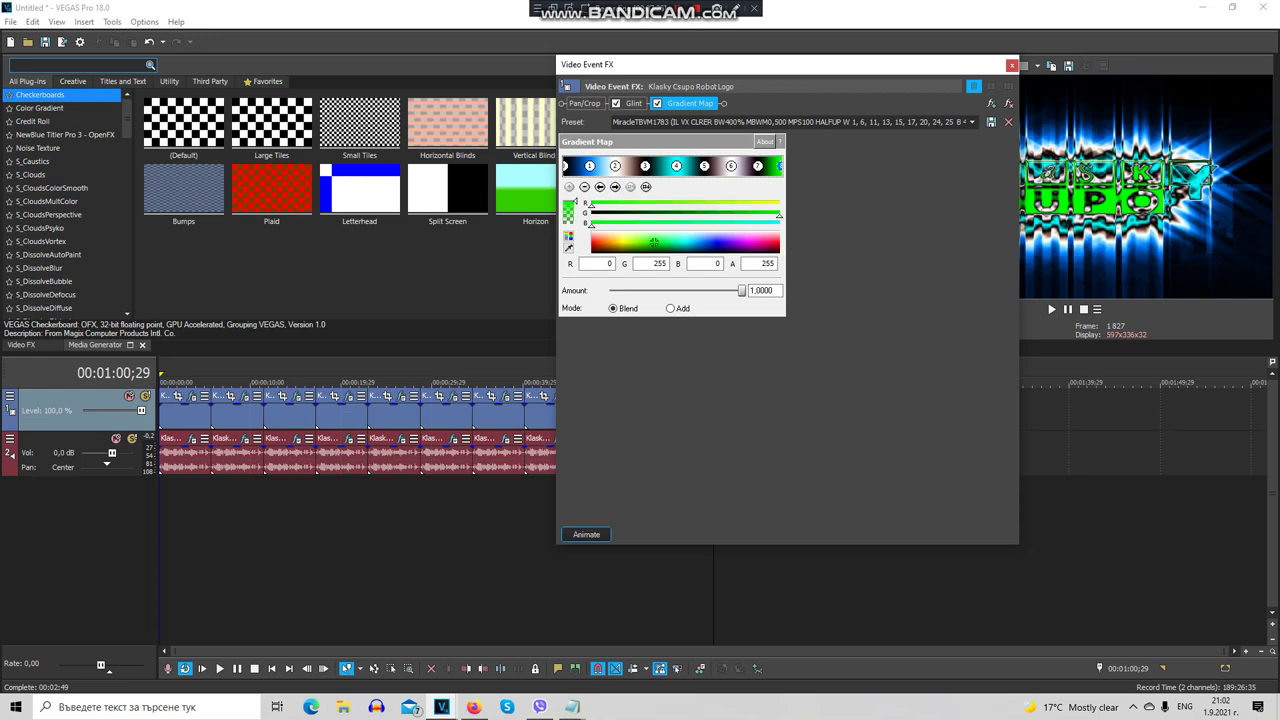
# Close the eleventh clip's video effects and view the IL Vocodex settings in its audio effects
pyautogui.click(1012, 65)
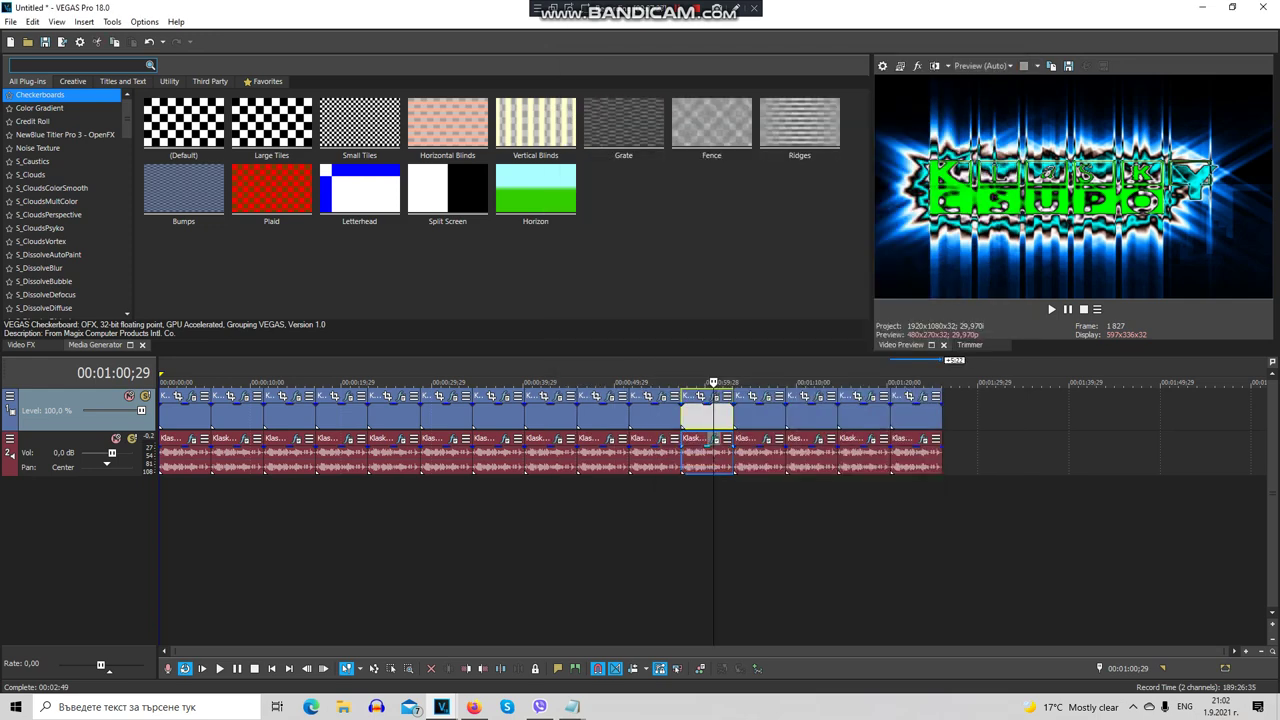
pyautogui.click(717, 438)
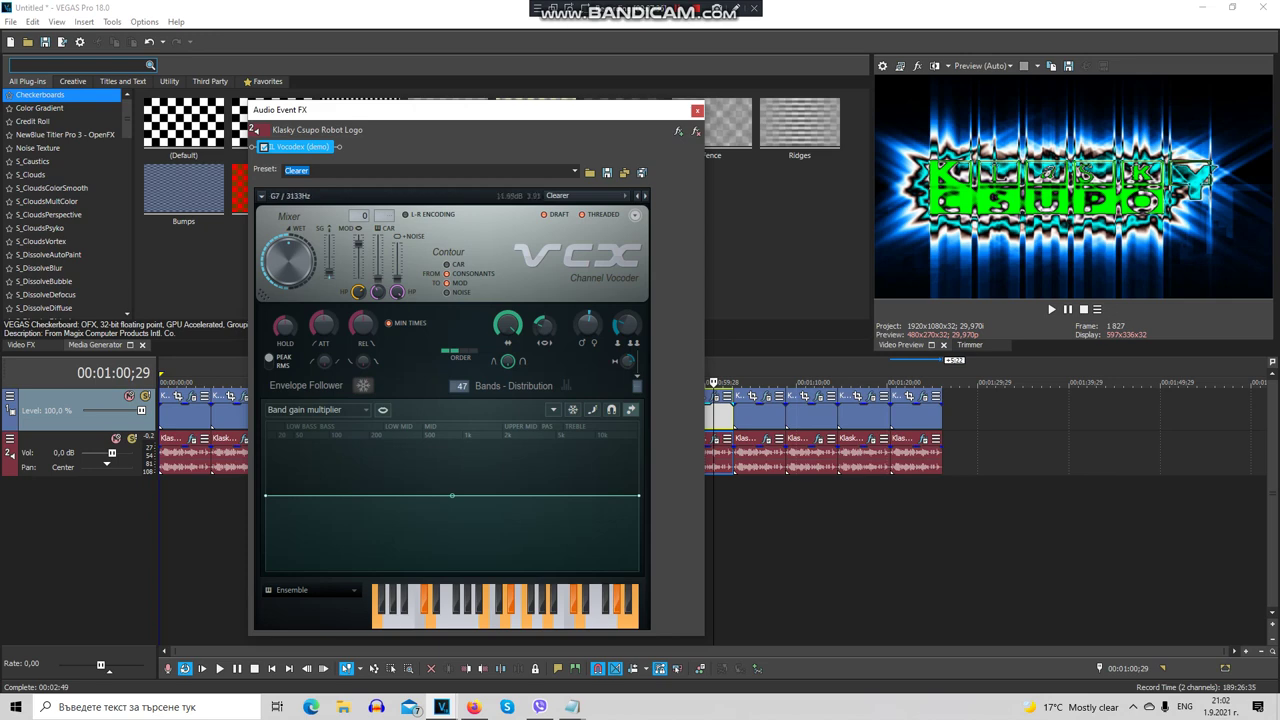
pyautogui.hotkey('alt', 'F4')
# Open the twelfth clip's video effects and examine the colour of each Gradient Map control point
pyautogui.click(750, 410)
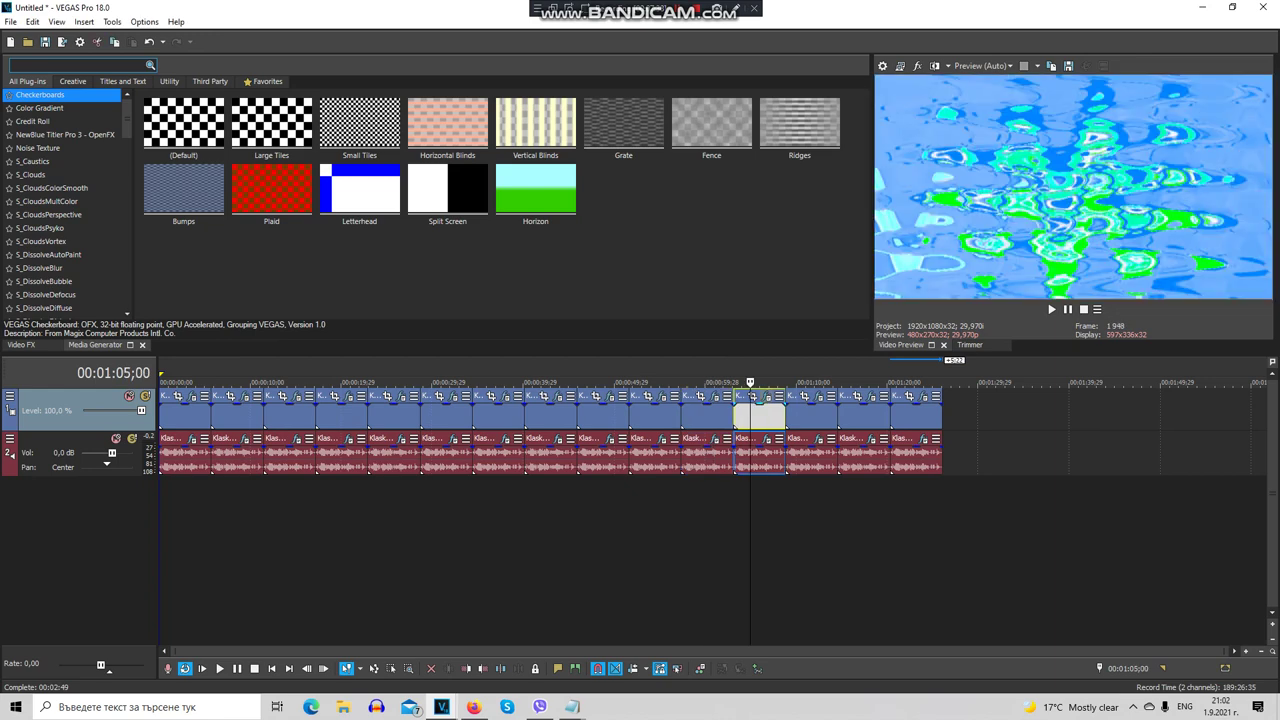
pyautogui.click(767, 396)
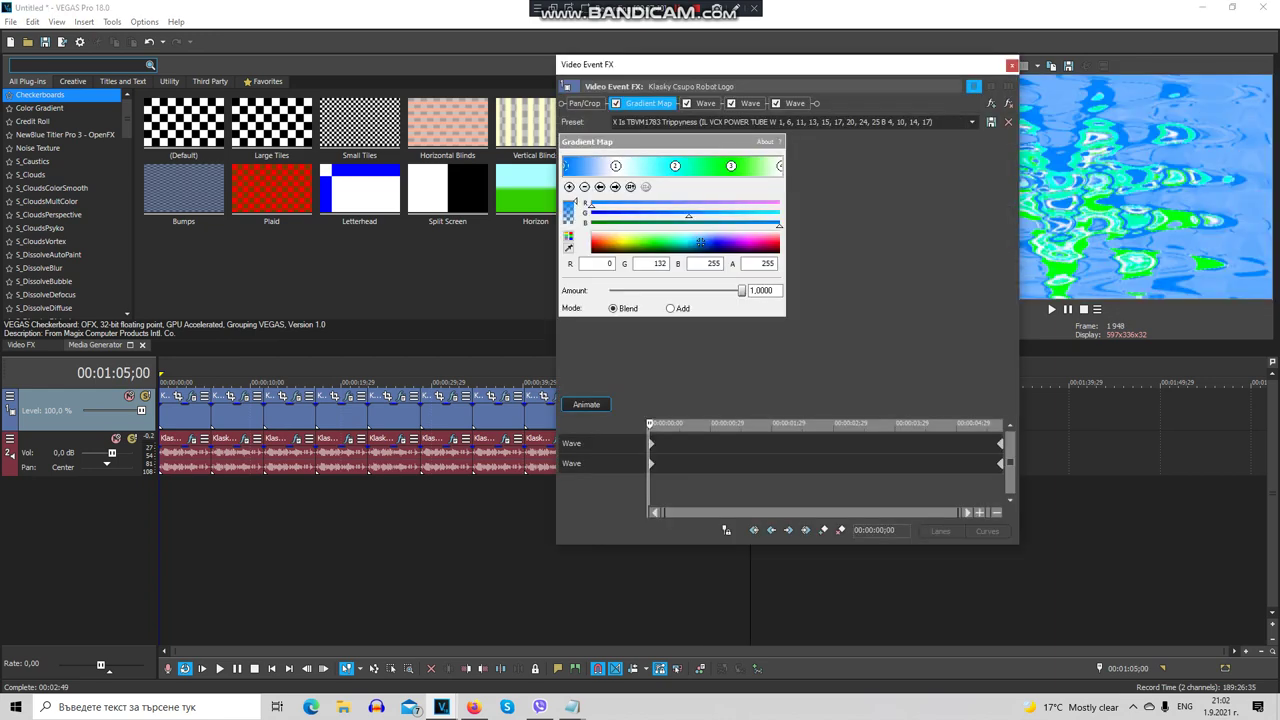
pyautogui.click(615, 187)
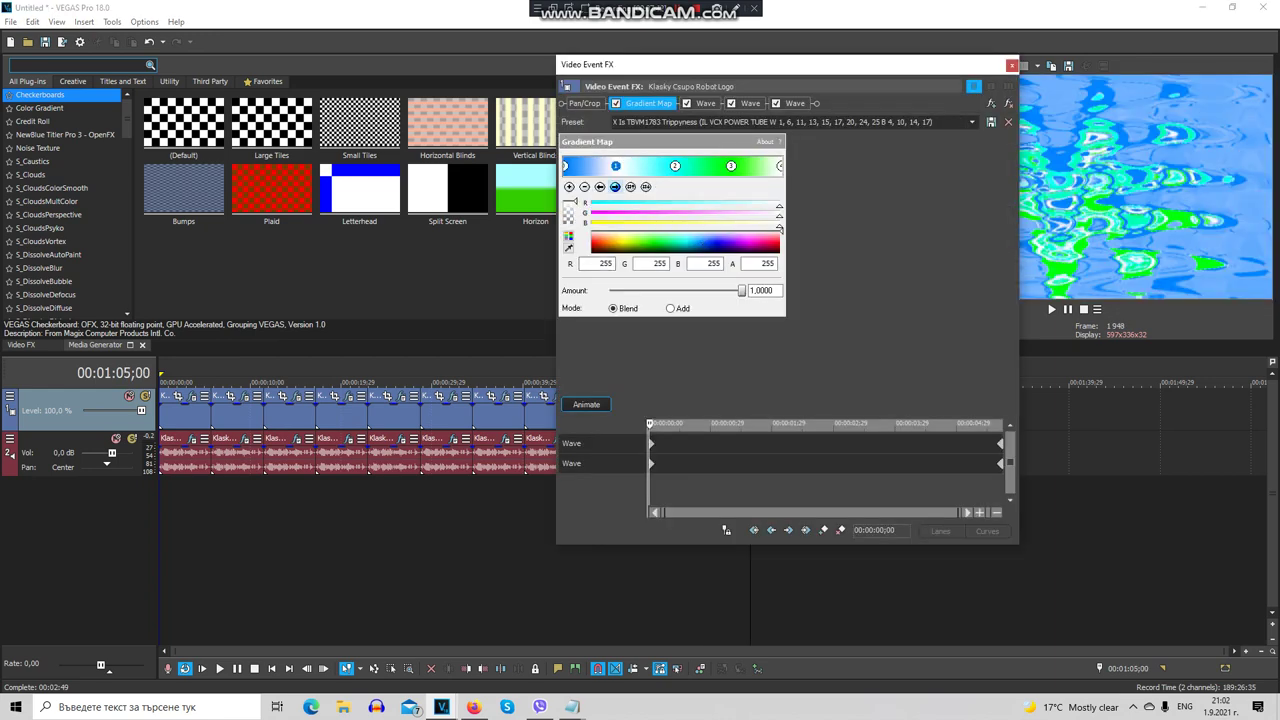
pyautogui.click(675, 166)
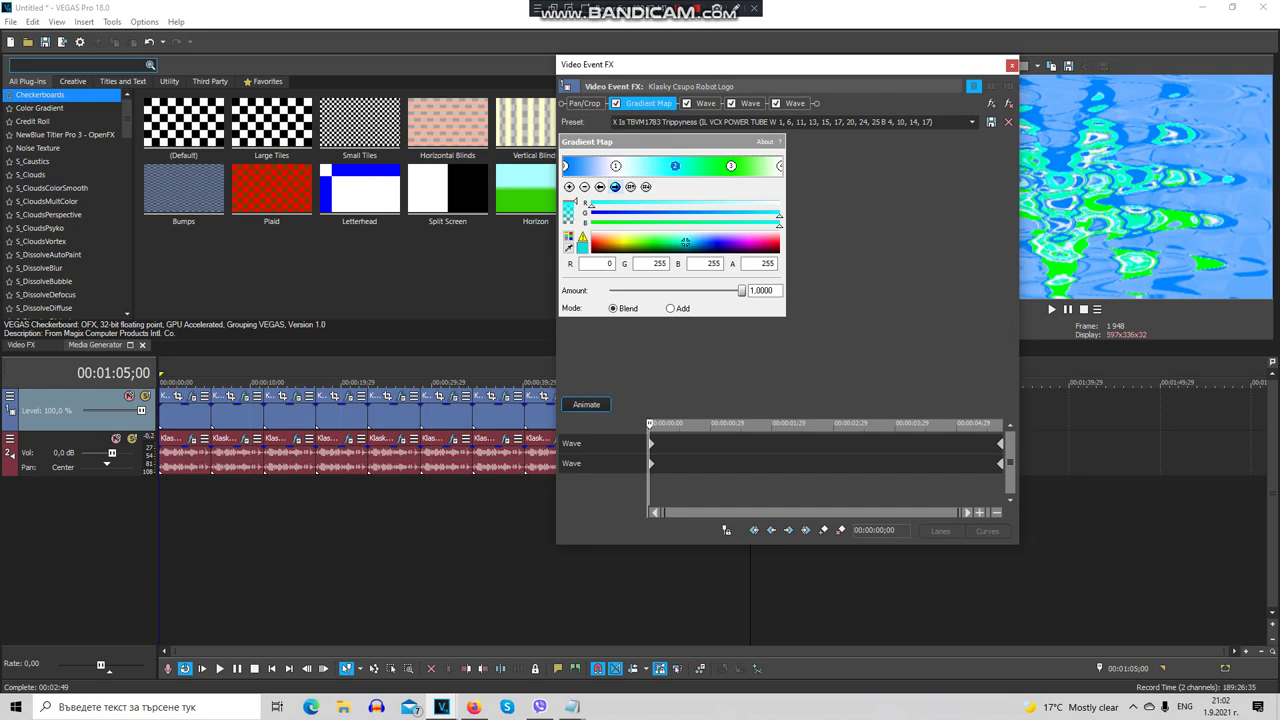
pyautogui.click(615, 187)
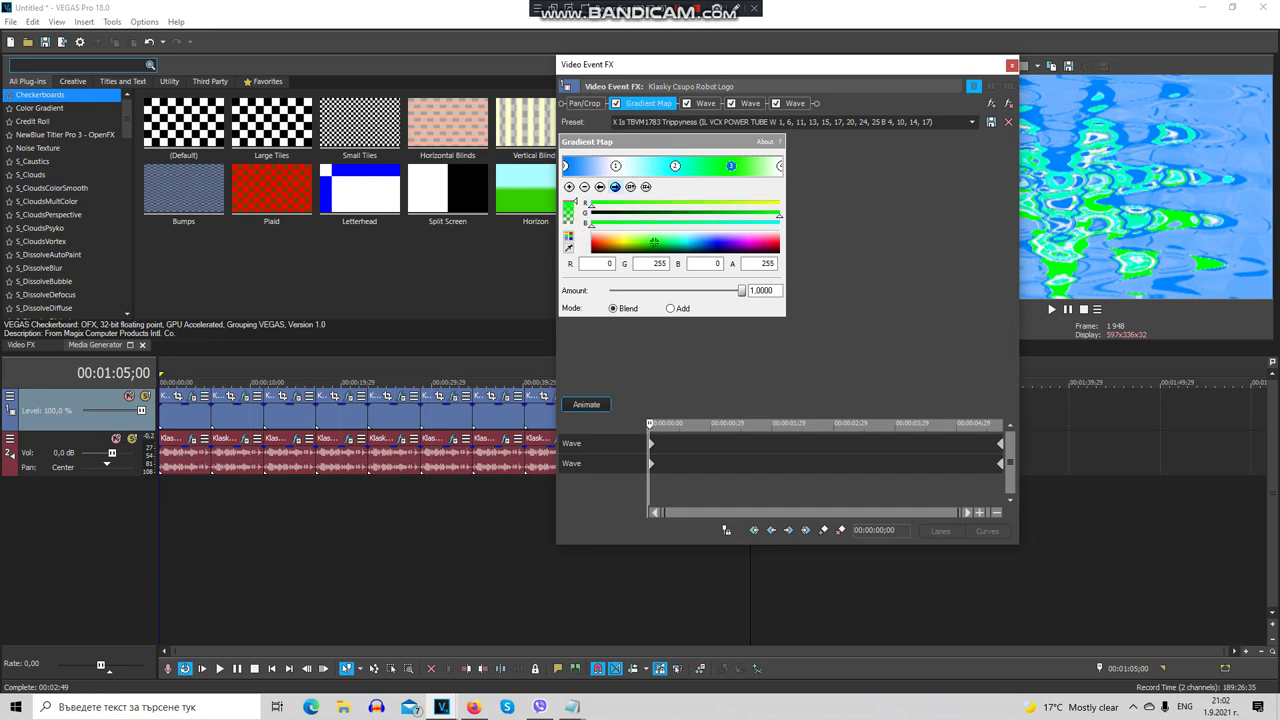
pyautogui.click(615, 187)
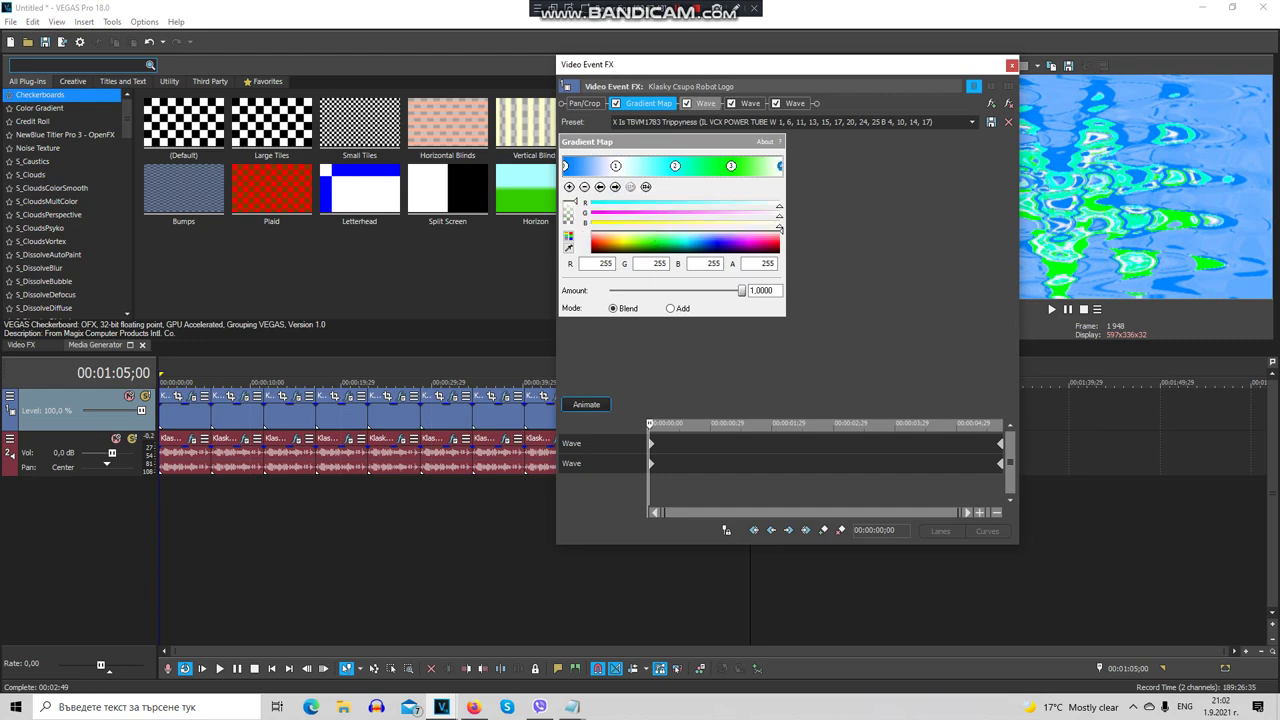
# Examine the three Wave effects of the twelfth clip, checking the keyframed values of the animated ones, and close its video effects
pyautogui.click(706, 103)
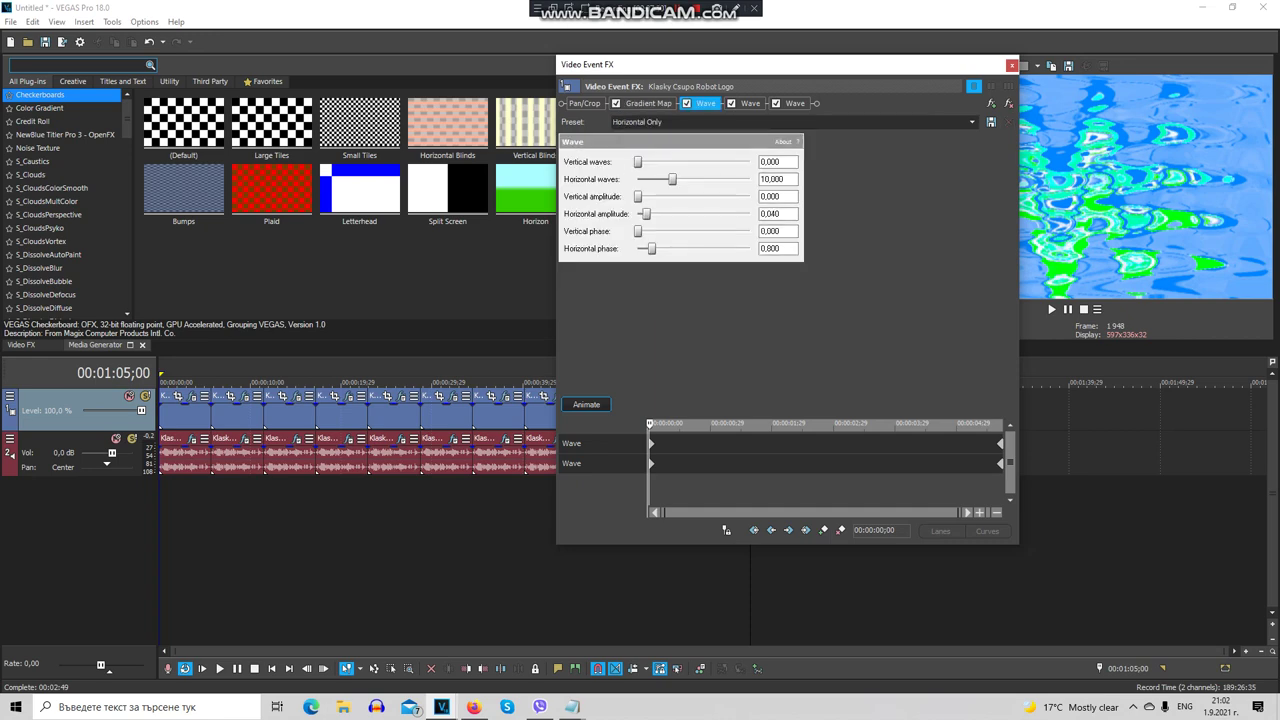
pyautogui.click(750, 103)
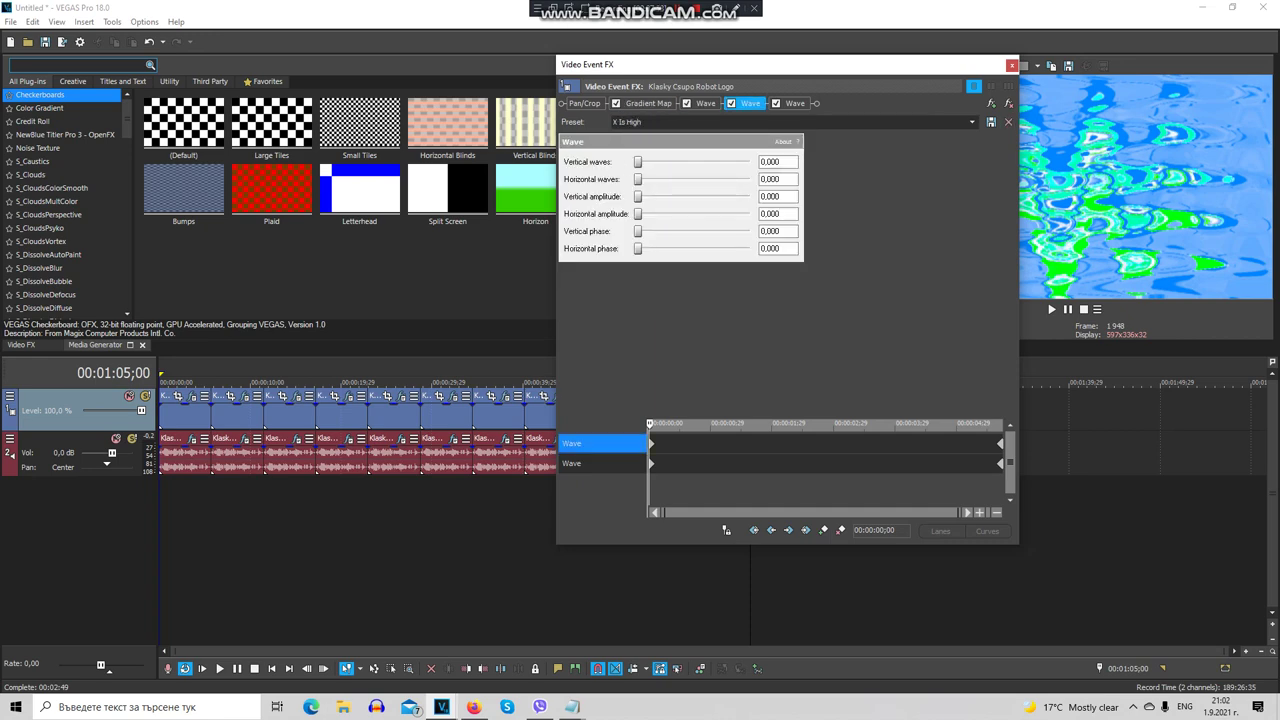
pyautogui.moveTo(650, 423); pyautogui.dragTo(862, 423)
pyautogui.click(650, 443)
pyautogui.click(794, 103)
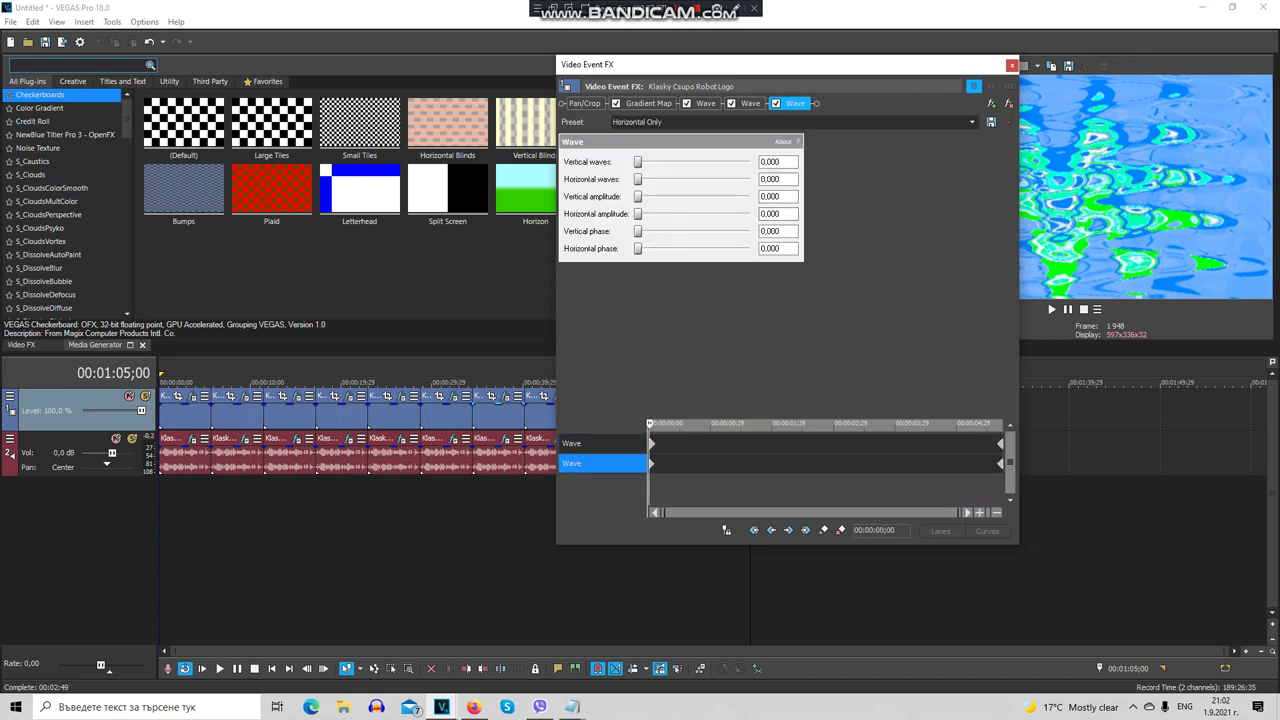
pyautogui.moveTo(650, 424); pyautogui.dragTo(1002, 424)
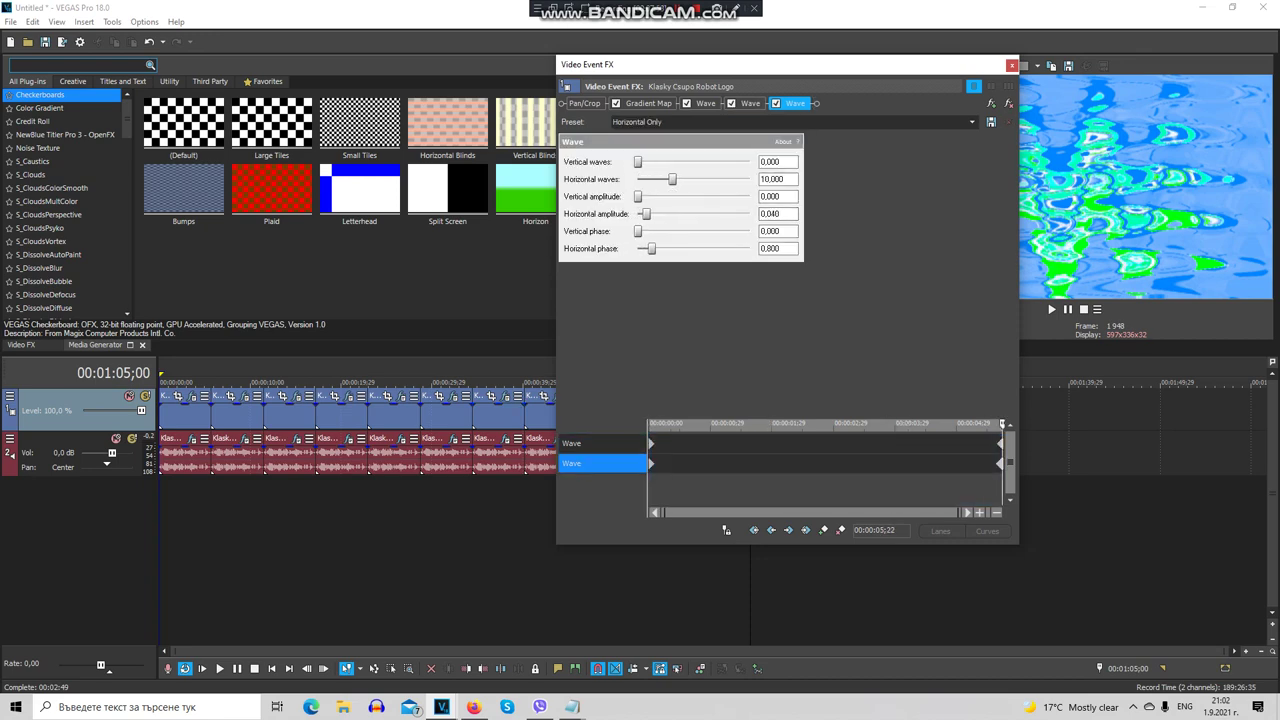
pyautogui.click(1011, 65)
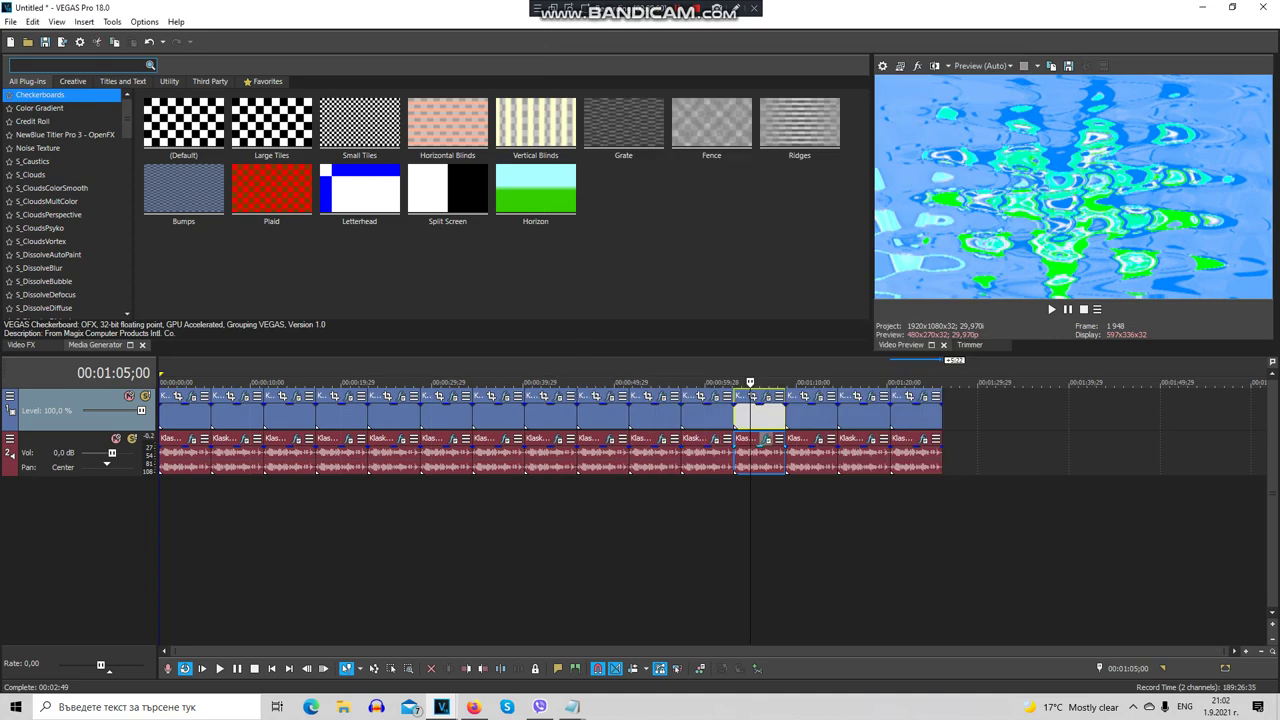
# Load the init preset for tb_grumblebum in the twelfth clip's audio effects and view the ExpressFX Distortion settings
pyautogui.click(766, 439)
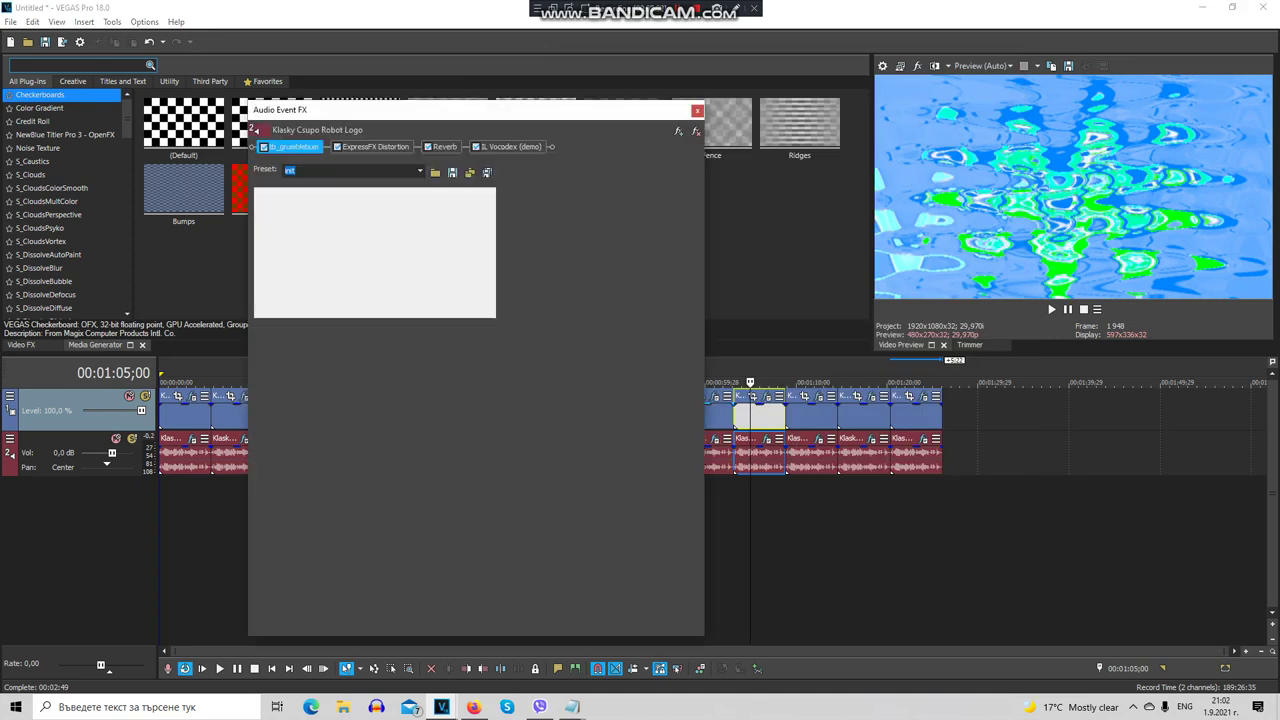
pyautogui.click(420, 171)
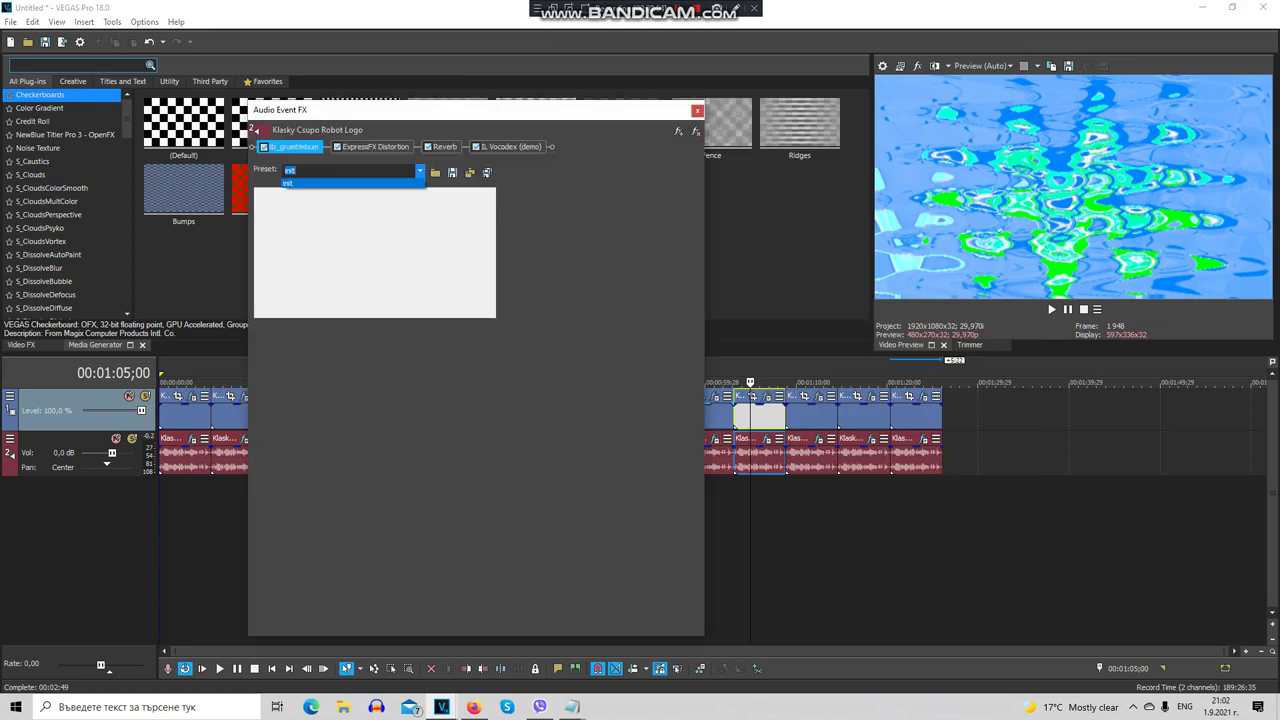
pyautogui.click(290, 183)
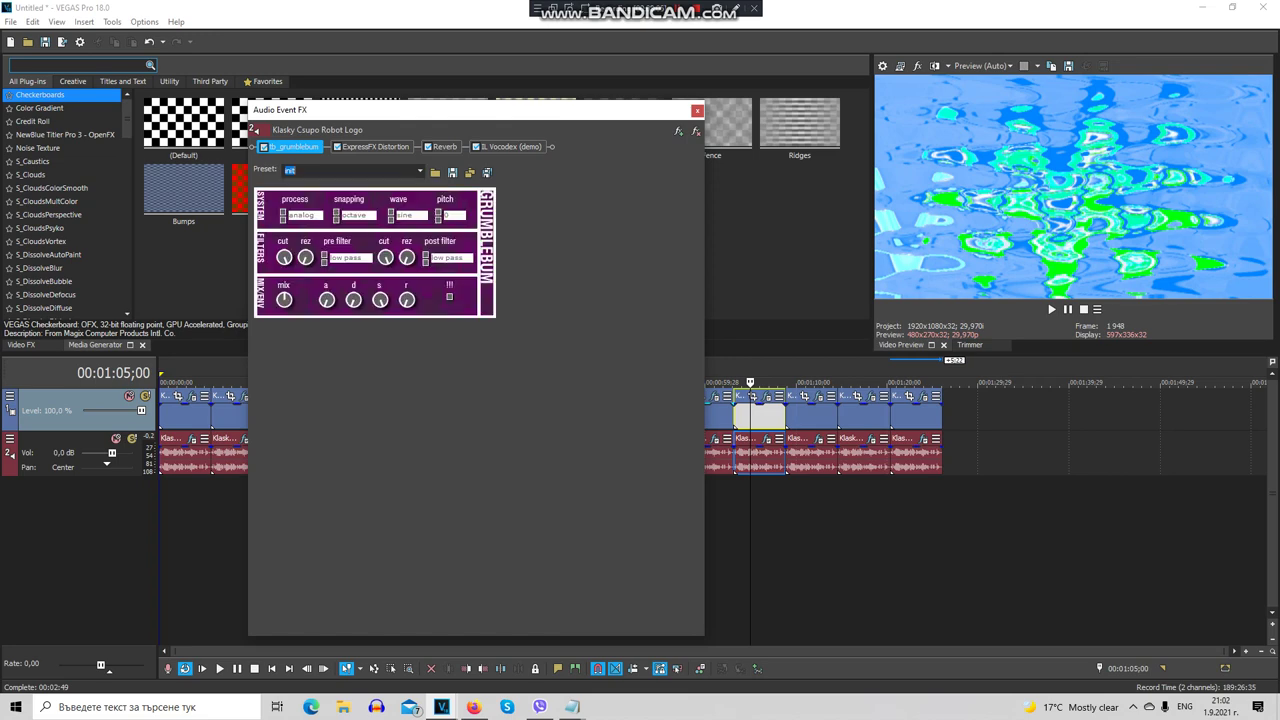
pyautogui.click(376, 147)
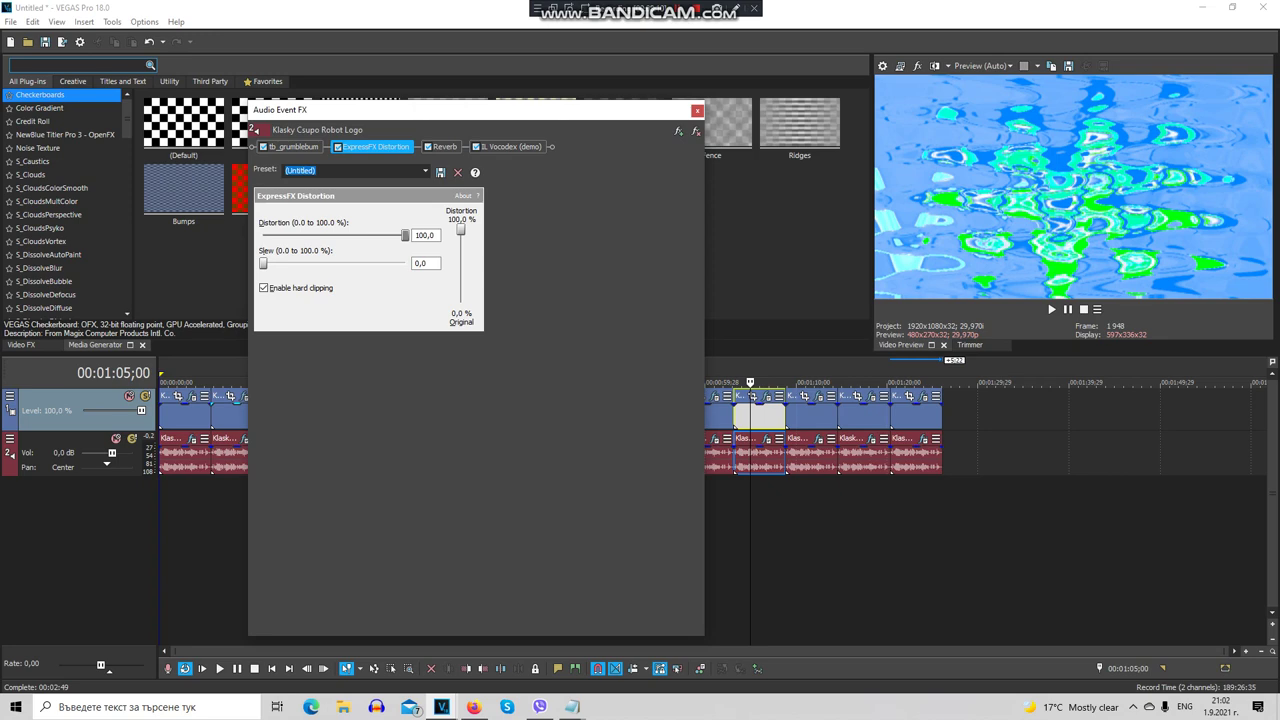
# View the Reverb and IL Vocodex settings of the twelfth clip and close its audio effects
pyautogui.click(441, 147)
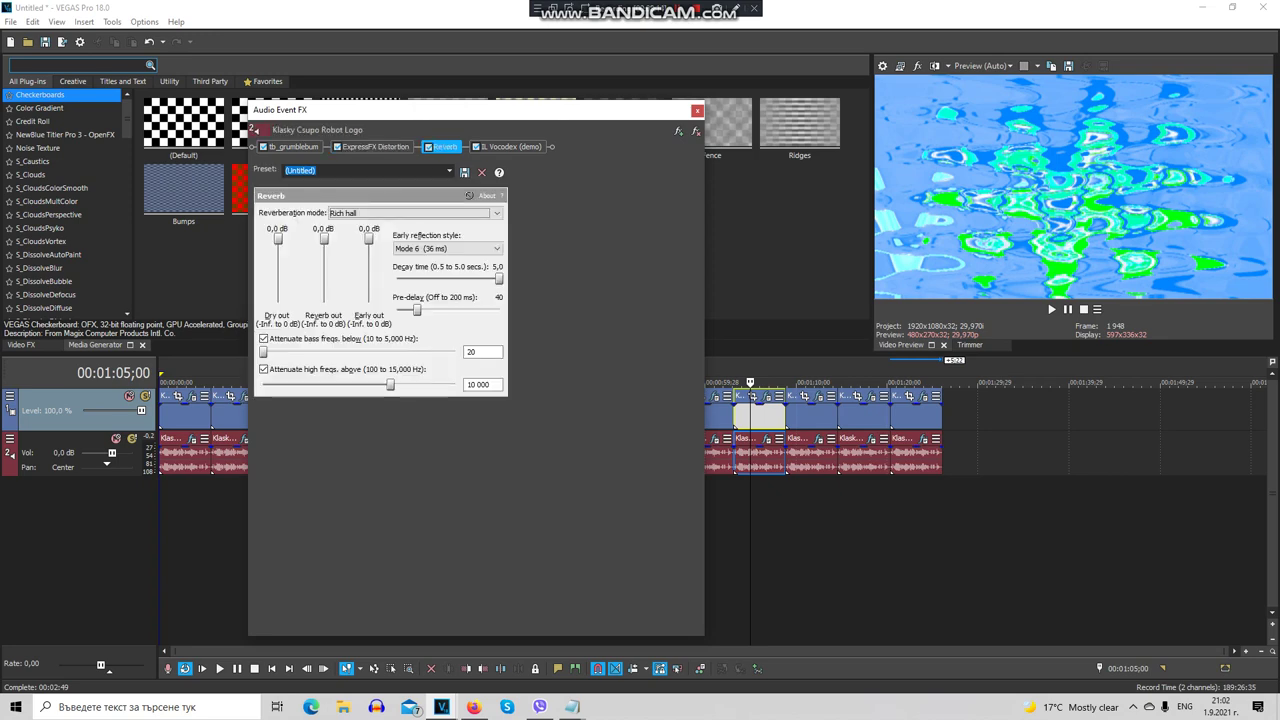
pyautogui.click(508, 147)
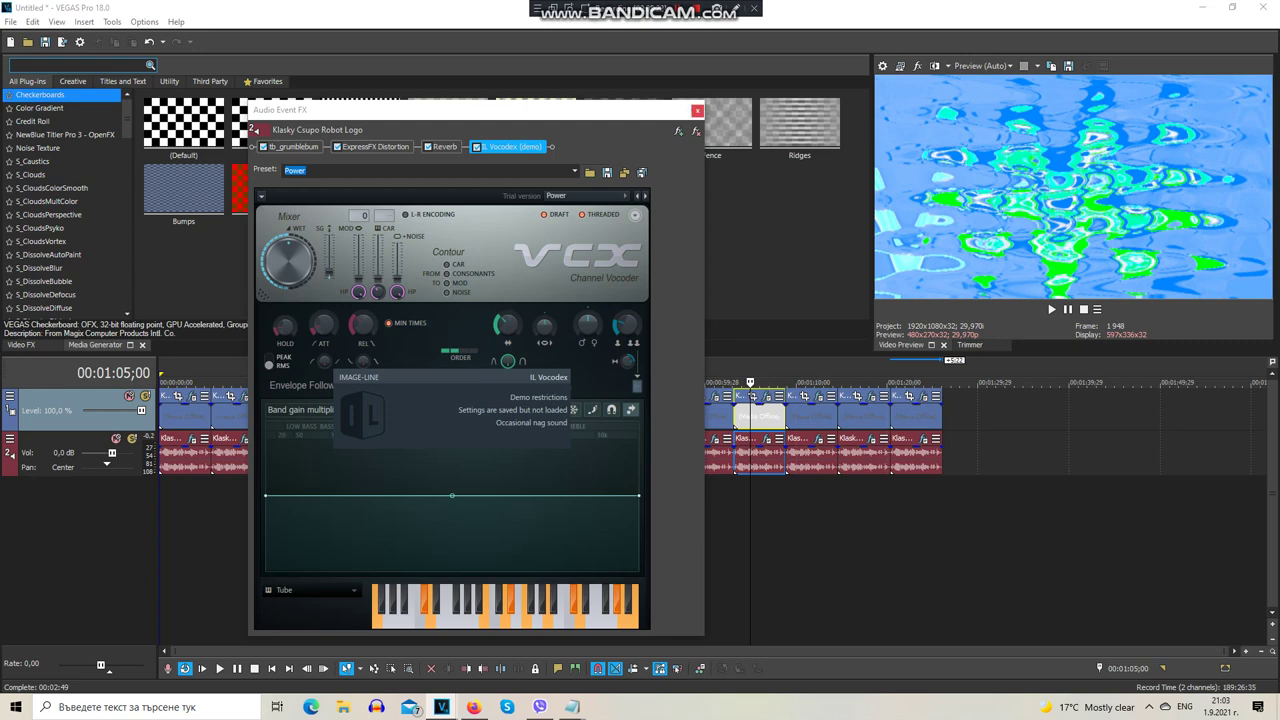
pyautogui.click(697, 110)
# Open the thirteenth clip's video effects and view the Glint and NewBlue ME Earthquake settings
pyautogui.click(805, 412)
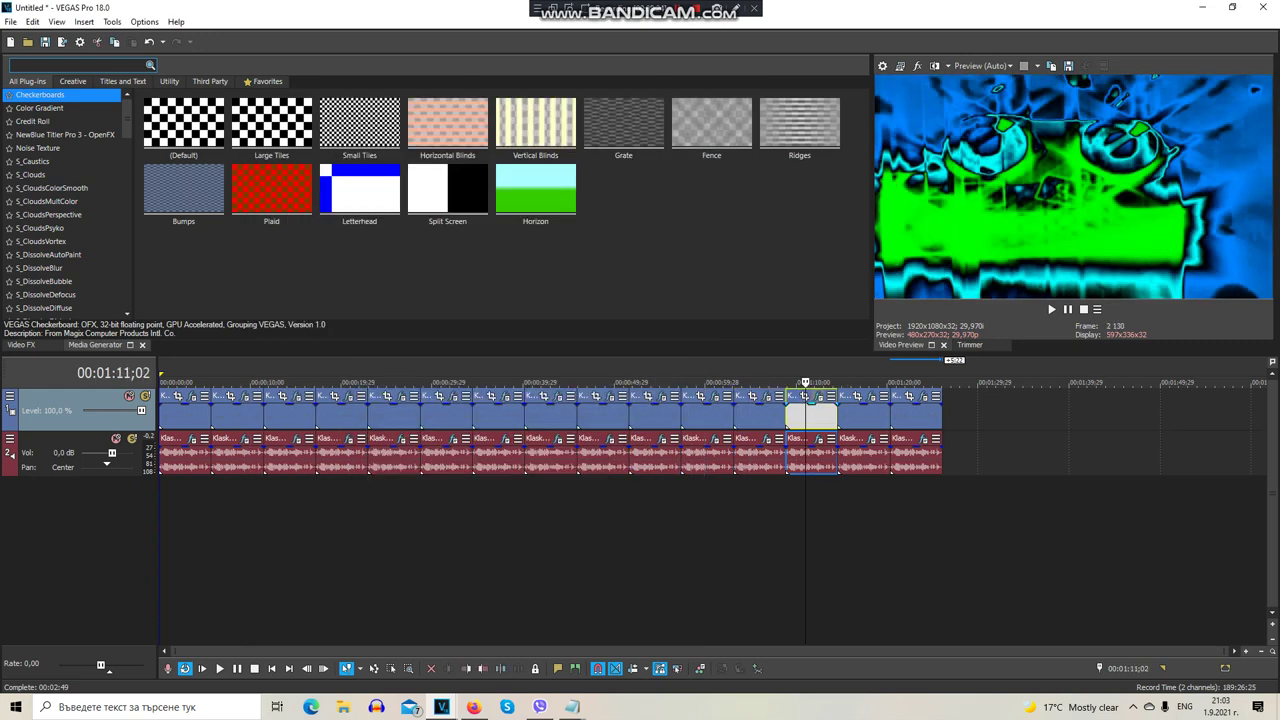
pyautogui.click(818, 396)
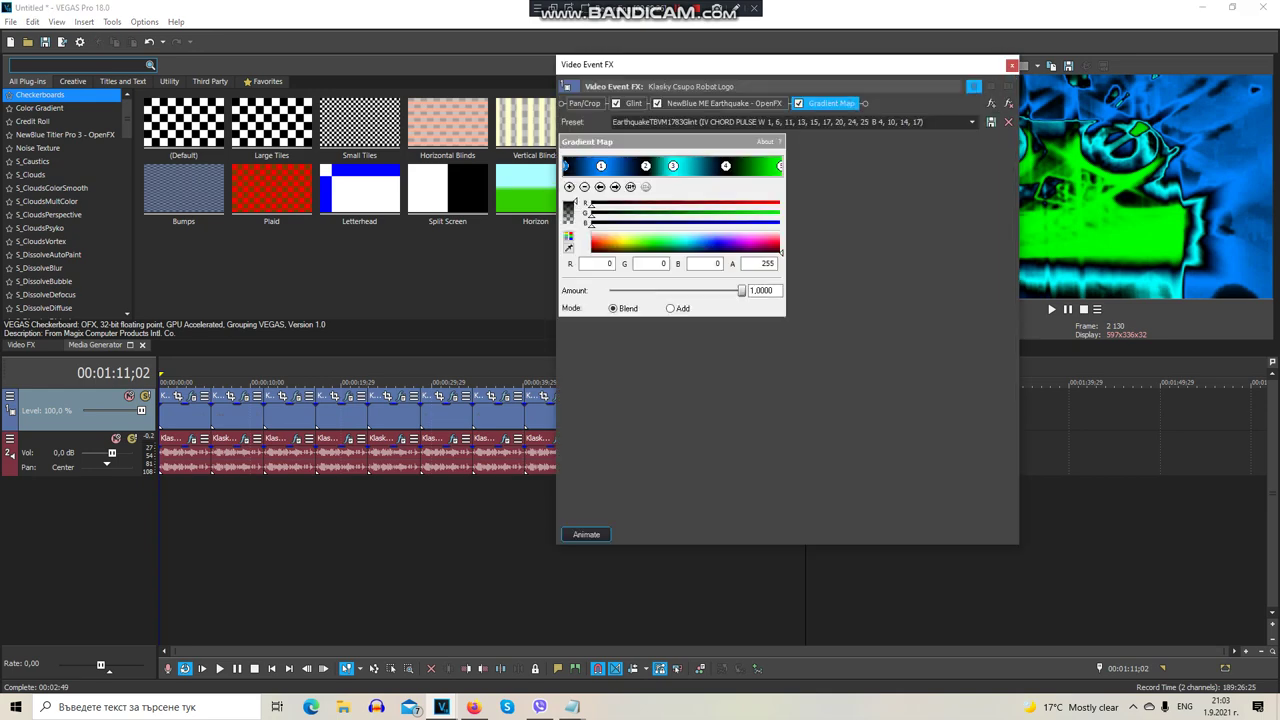
pyautogui.click(633, 103)
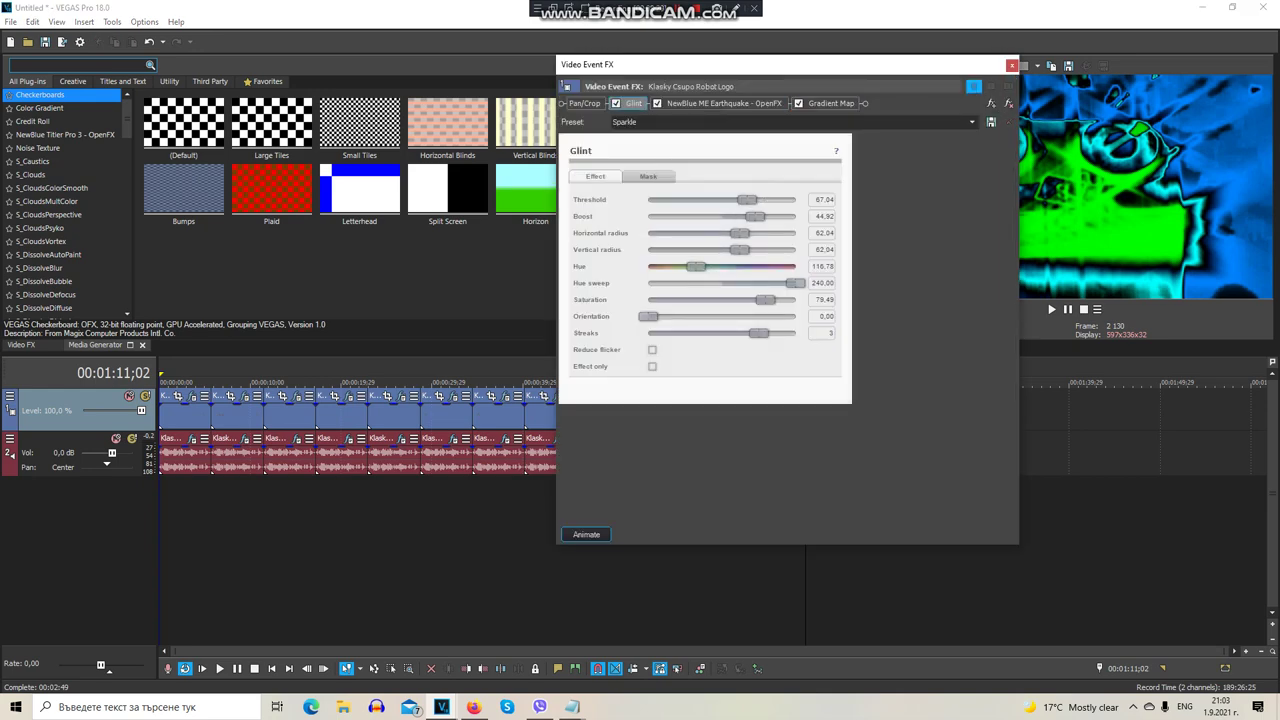
pyautogui.click(724, 103)
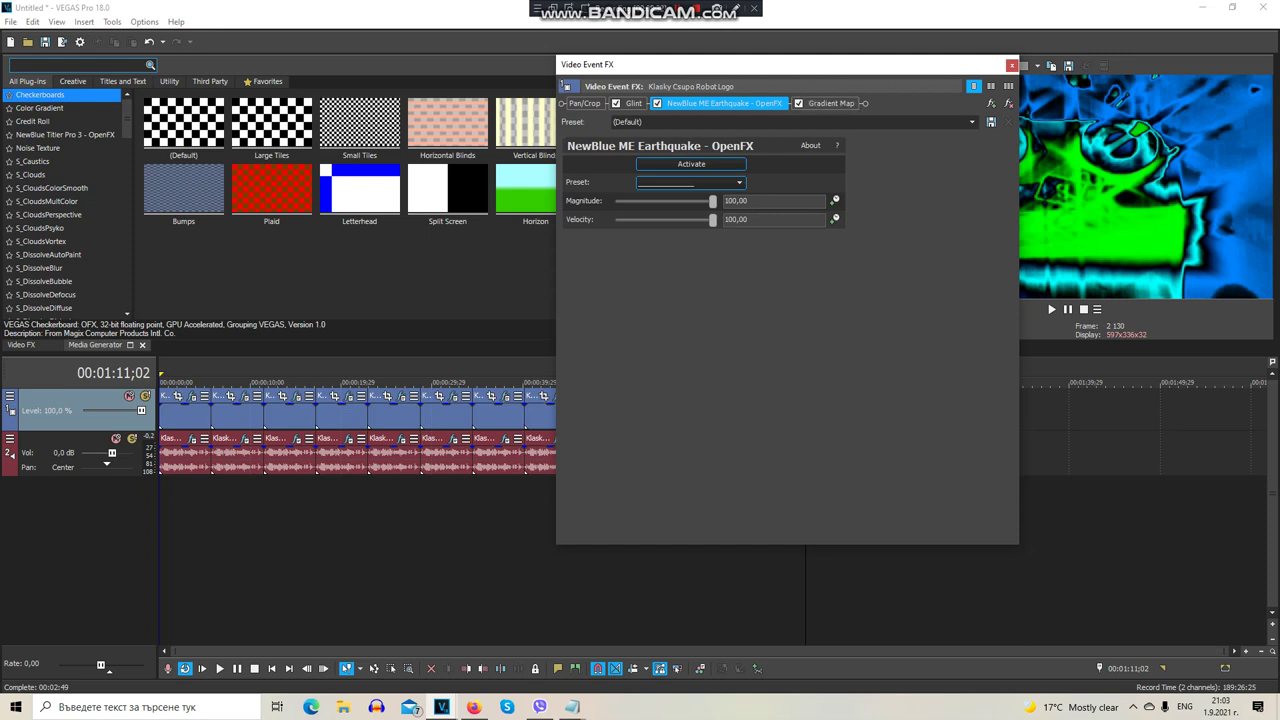
# Examine the colours of the thirteenth clip's Gradient Map control points and close its video effects
pyautogui.click(830, 103)
pyautogui.click(700, 242)
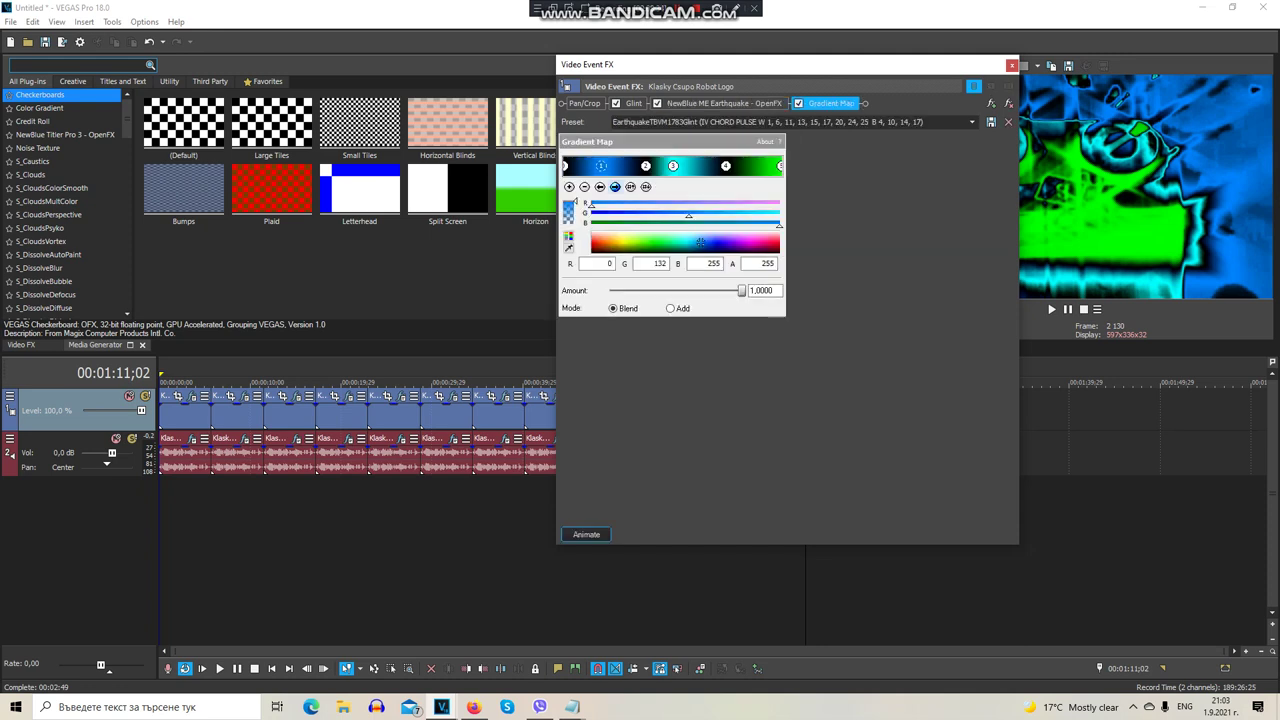
pyautogui.click(646, 165)
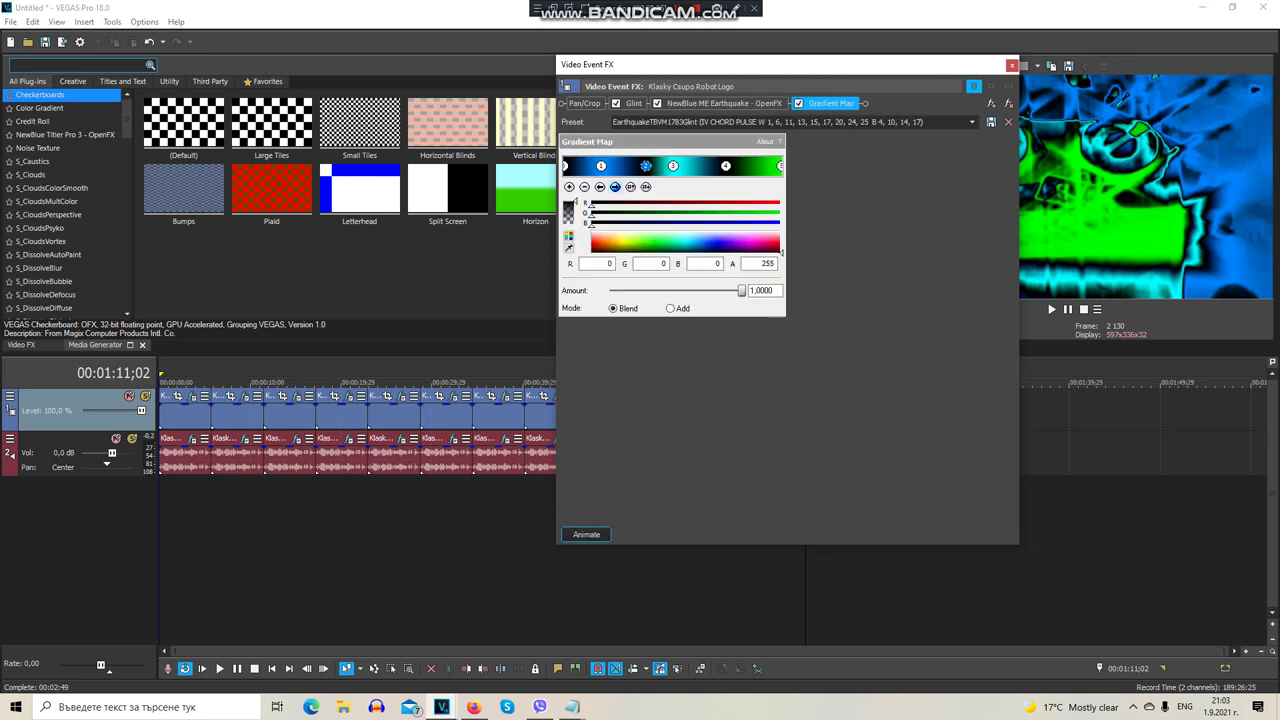
pyautogui.click(685, 242)
pyautogui.click(726, 165)
pyautogui.click(653, 242)
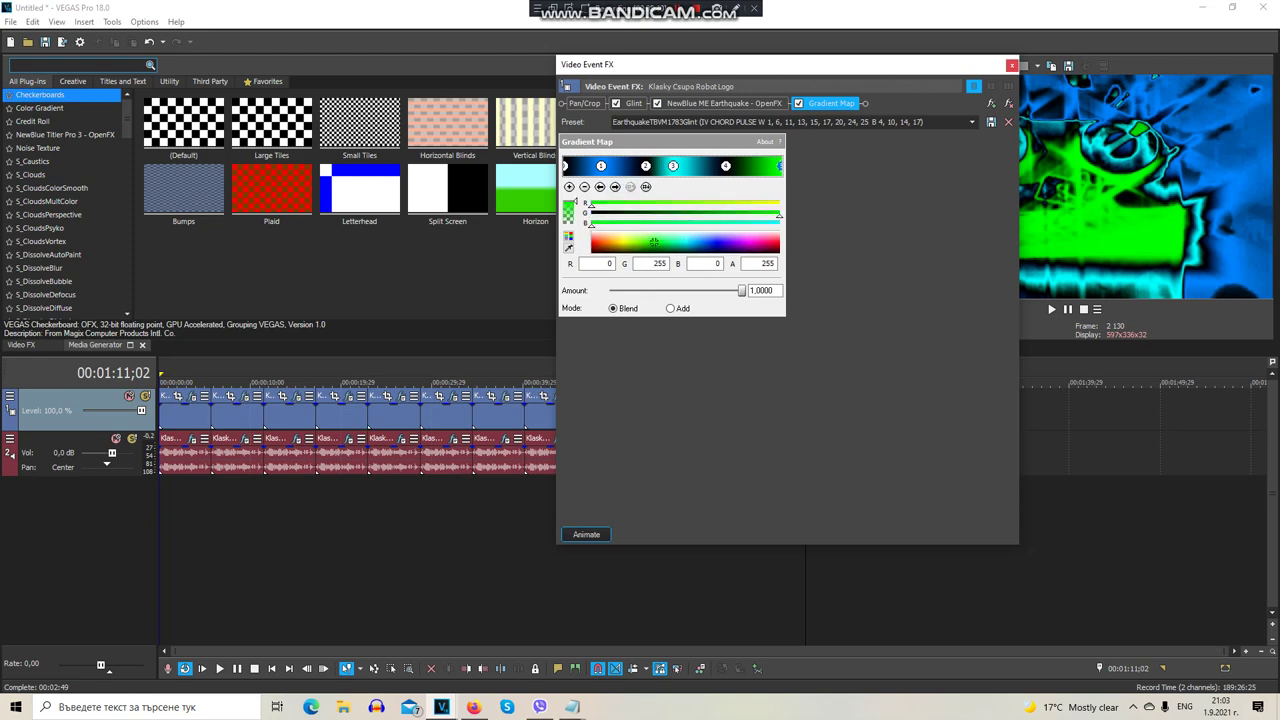
pyautogui.click(1012, 65)
# View the tb_grumblebum, Bitcrusher and IL Vocodex settings in the thirteenth clip's audio effects and close them
pyautogui.click(818, 439)
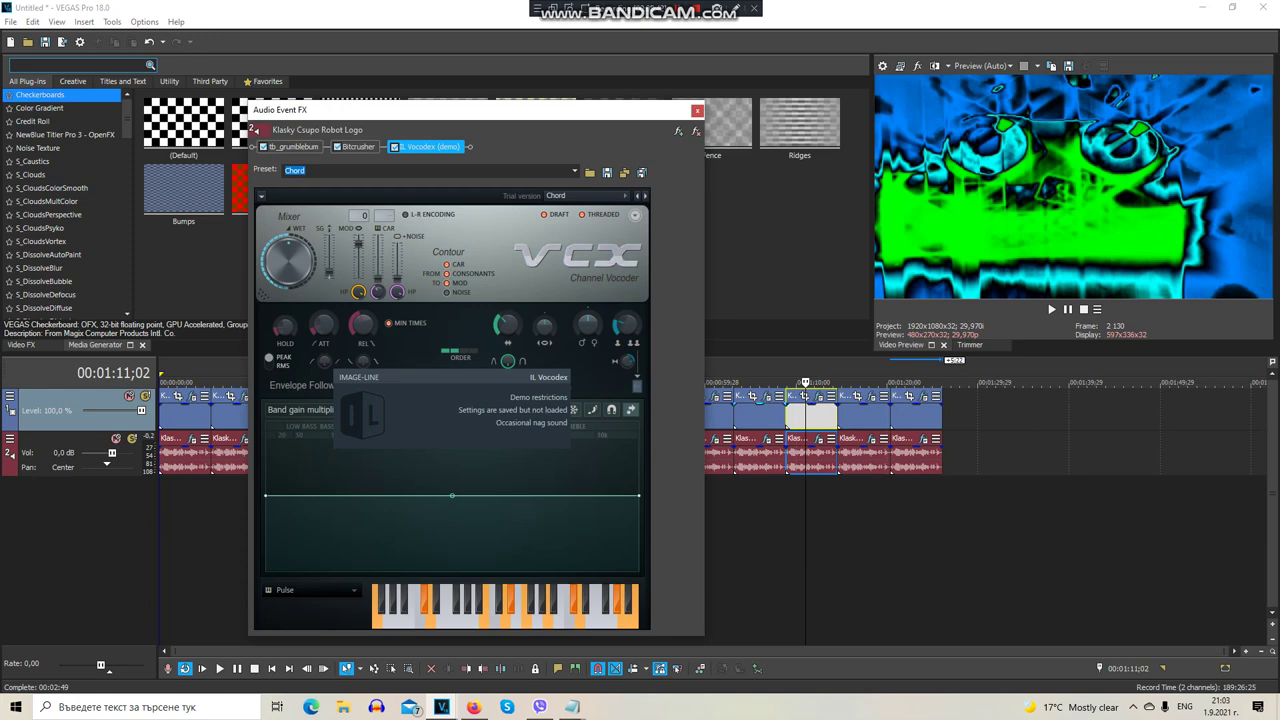
pyautogui.click(294, 147)
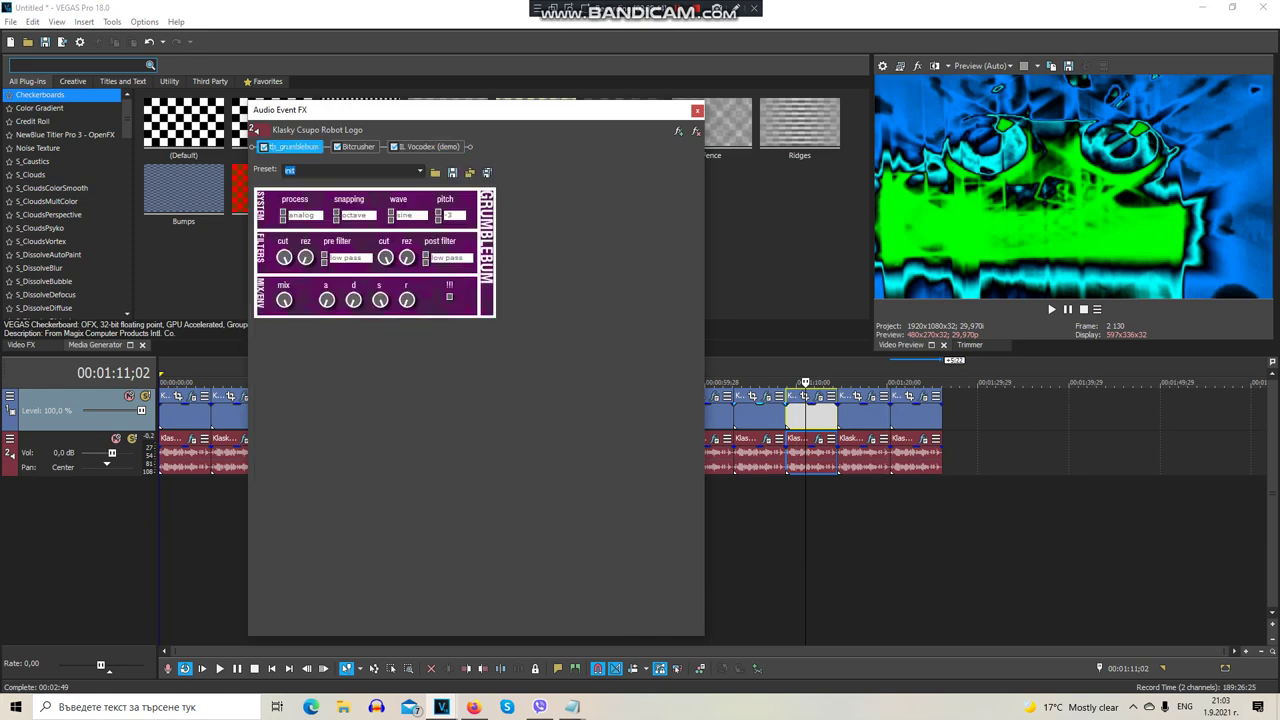
pyautogui.click(358, 147)
pyautogui.click(429, 147)
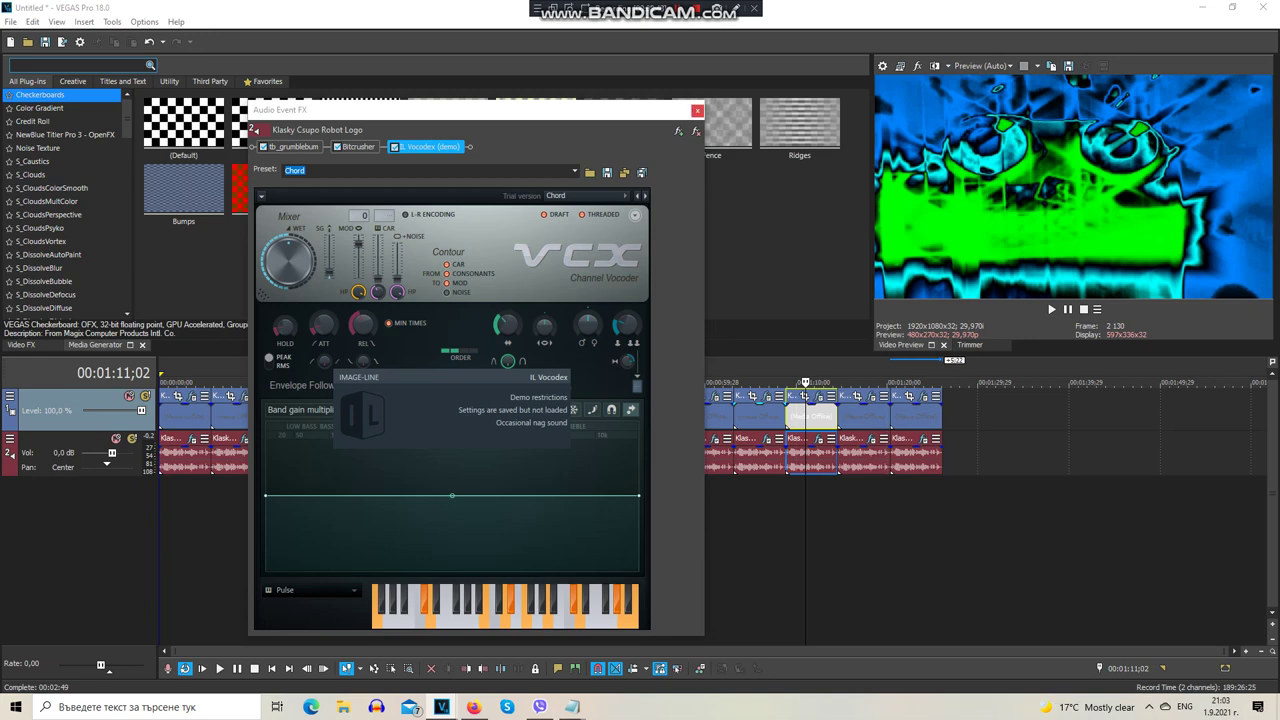
pyautogui.click(697, 110)
# Open the fourteenth clip's video effects and view the Glow, Rays, NewBlue LE Starlight and Wave settings
pyautogui.click(866, 397)
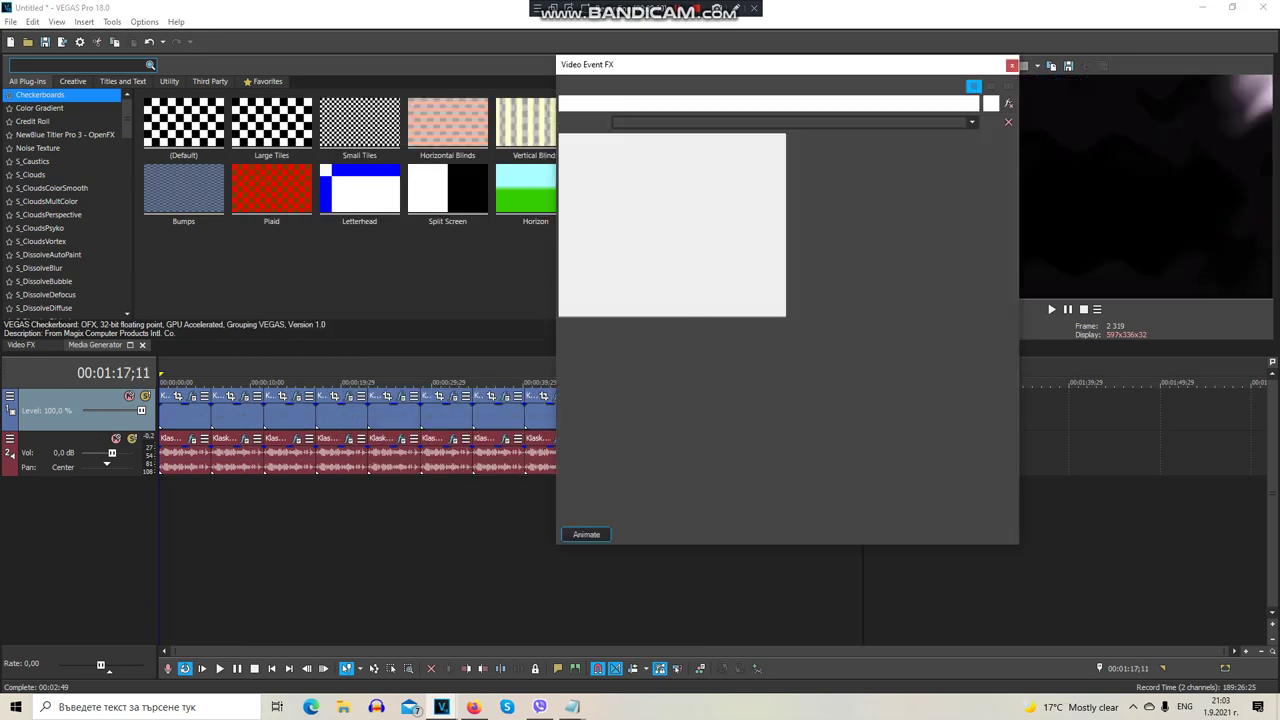
pyautogui.click(635, 103)
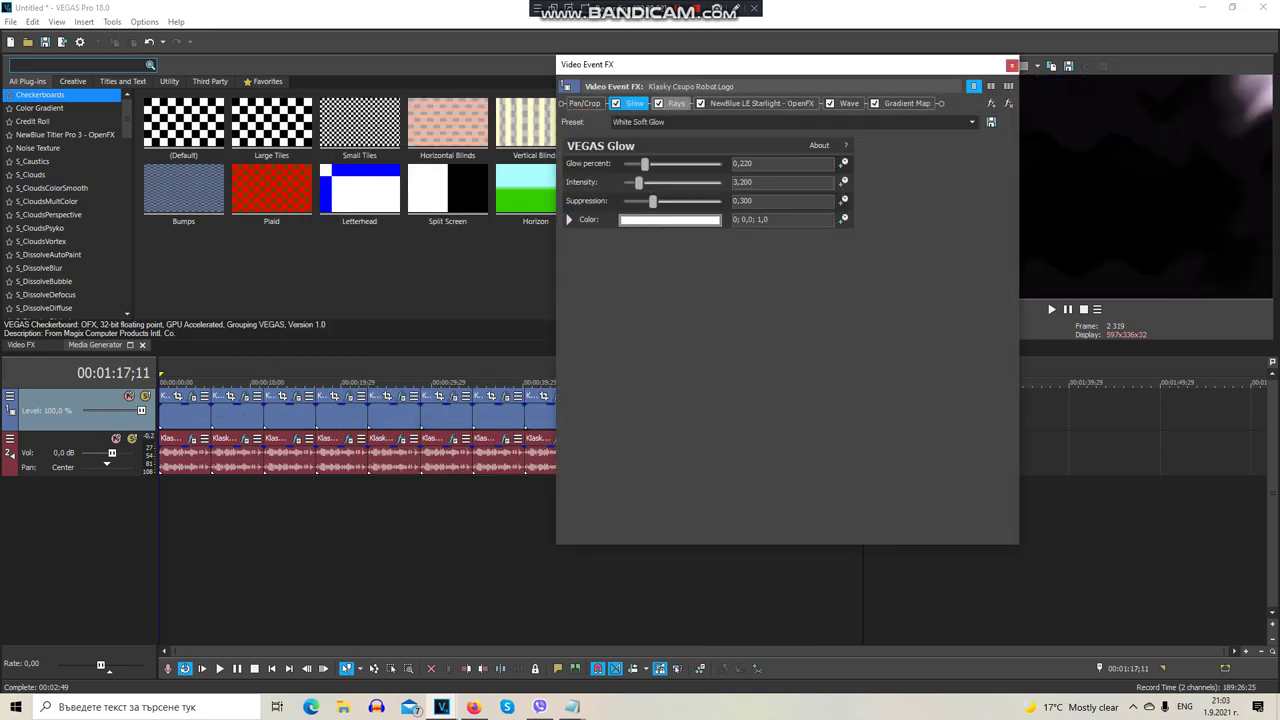
pyautogui.click(676, 103)
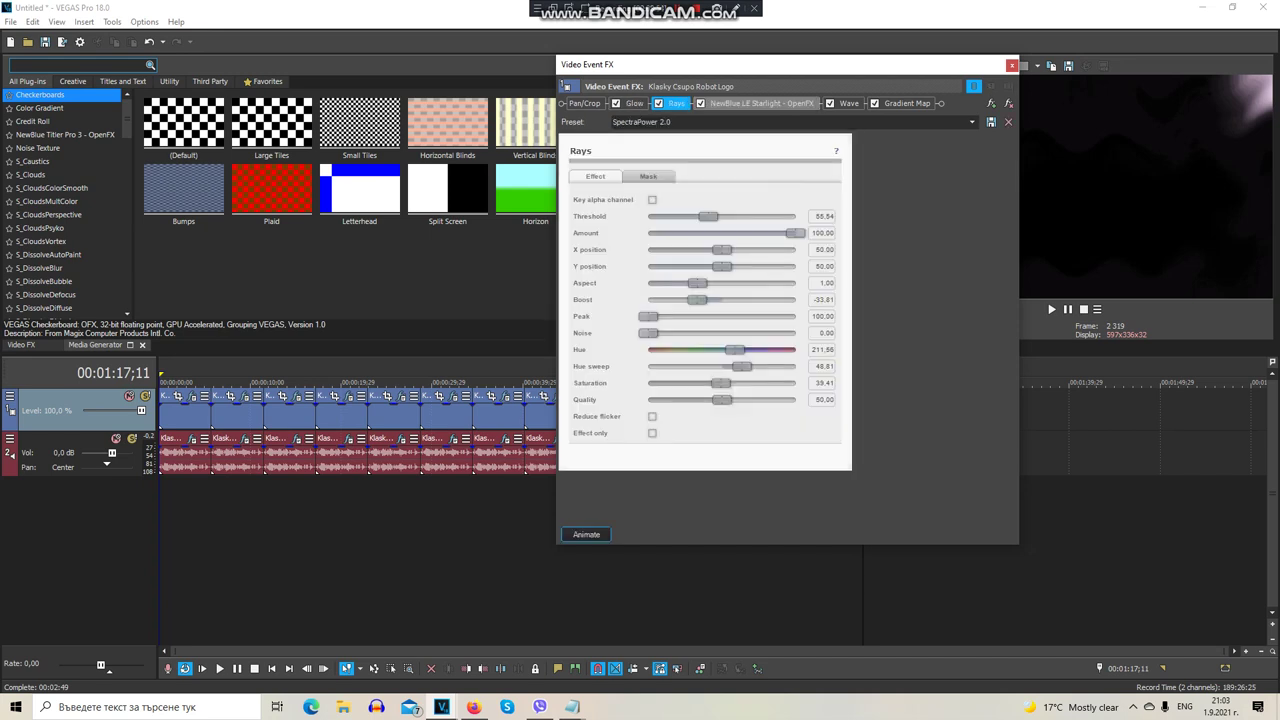
pyautogui.click(760, 103)
pyautogui.scroll(-5, 710, 320)
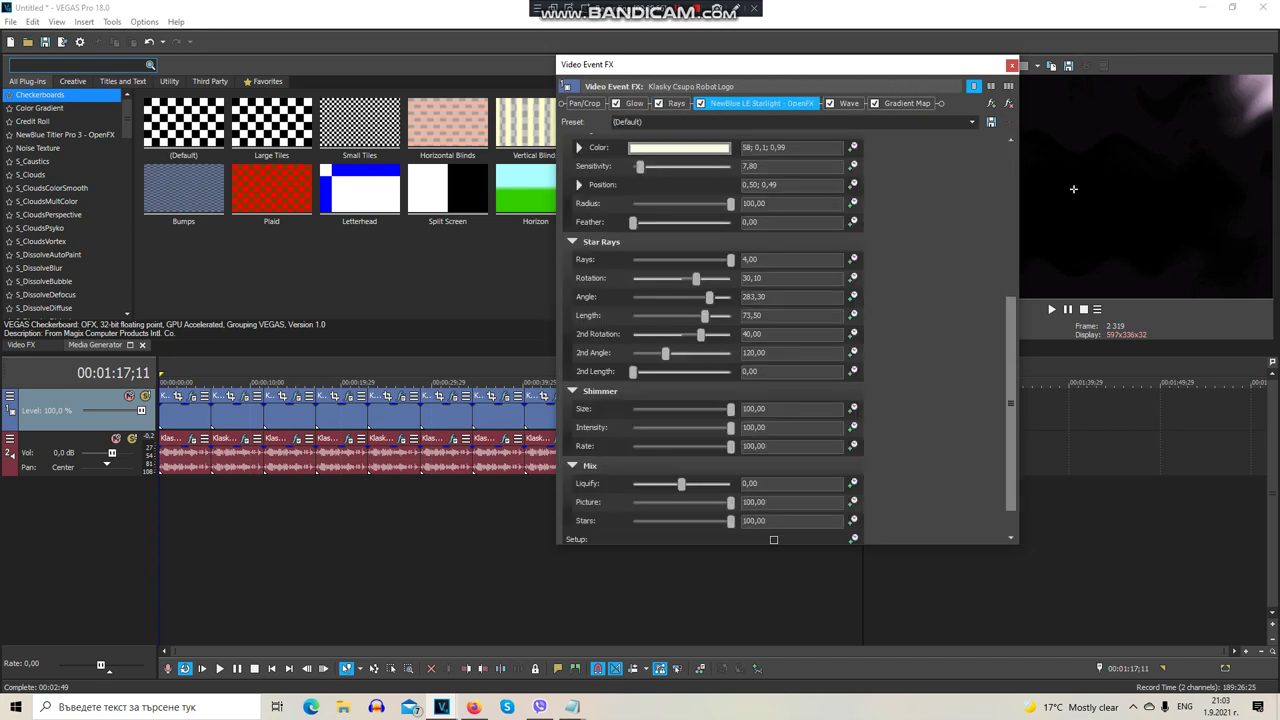
pyautogui.click(849, 103)
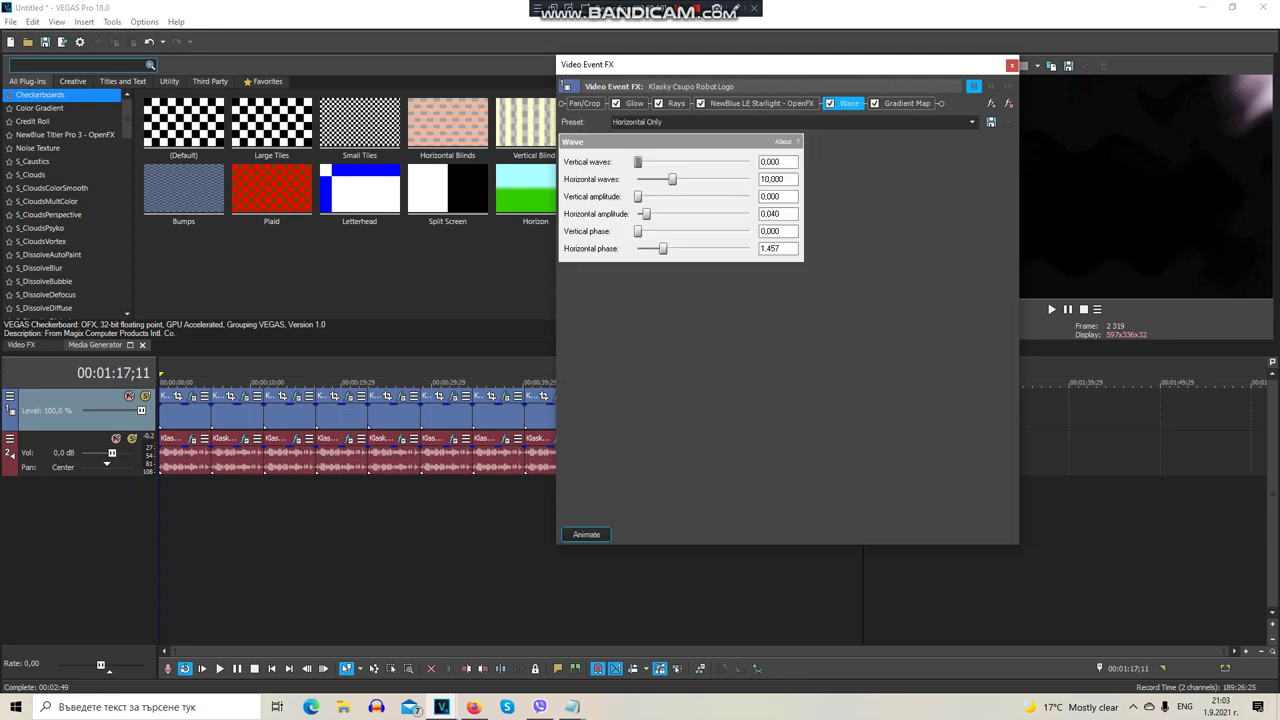
# Examine the colour of each Gradient Map control point of the fourteenth clip and close its video effects
pyautogui.click(907, 103)
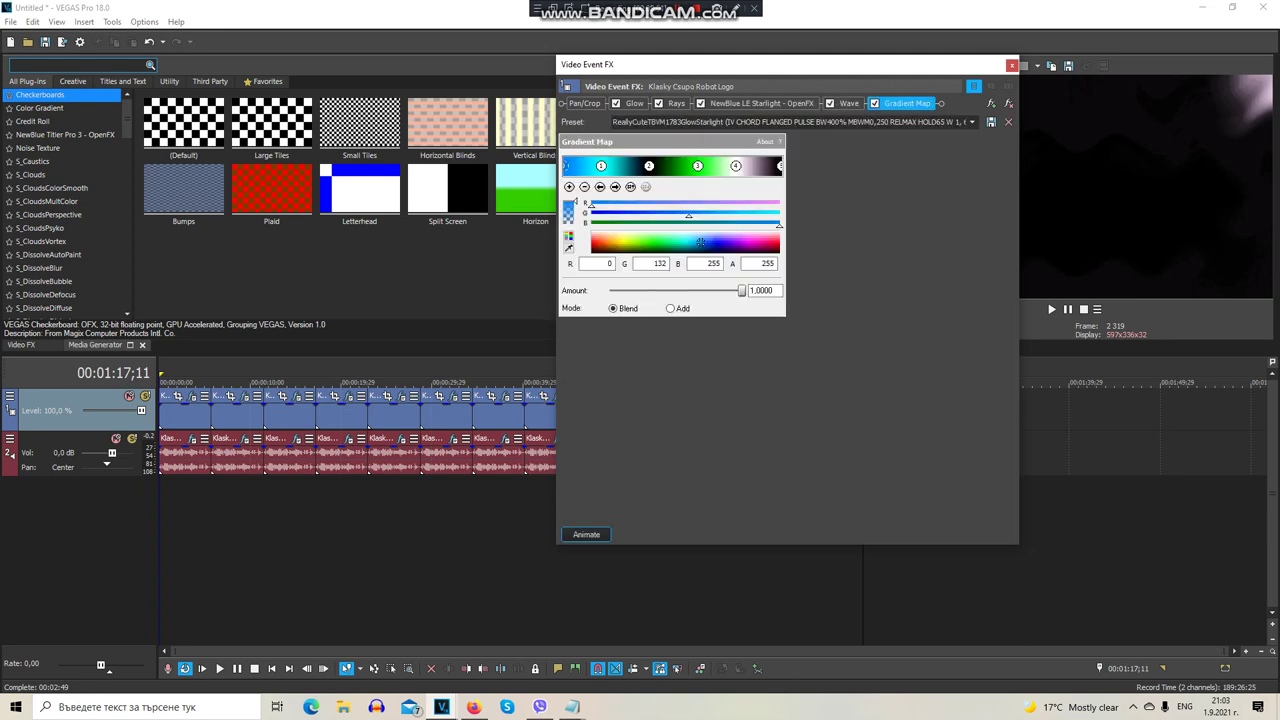
pyautogui.click(685, 242)
pyautogui.click(649, 165)
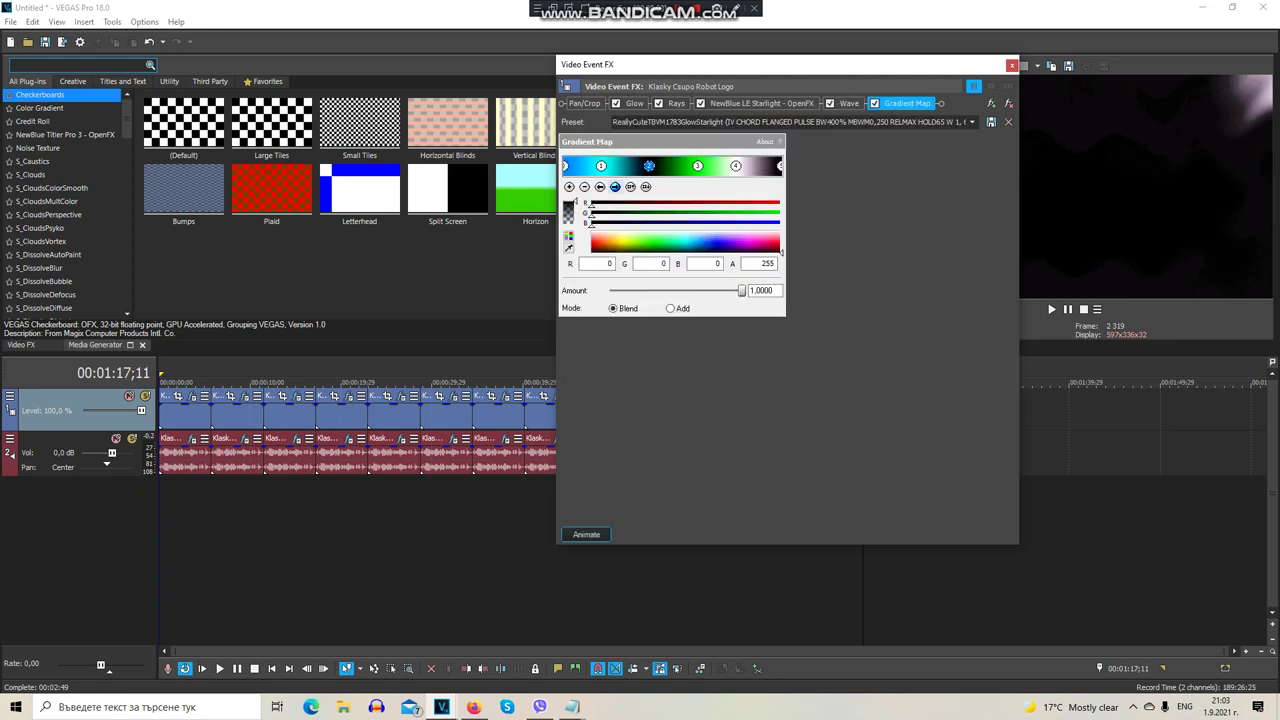
pyautogui.click(697, 165)
pyautogui.click(736, 165)
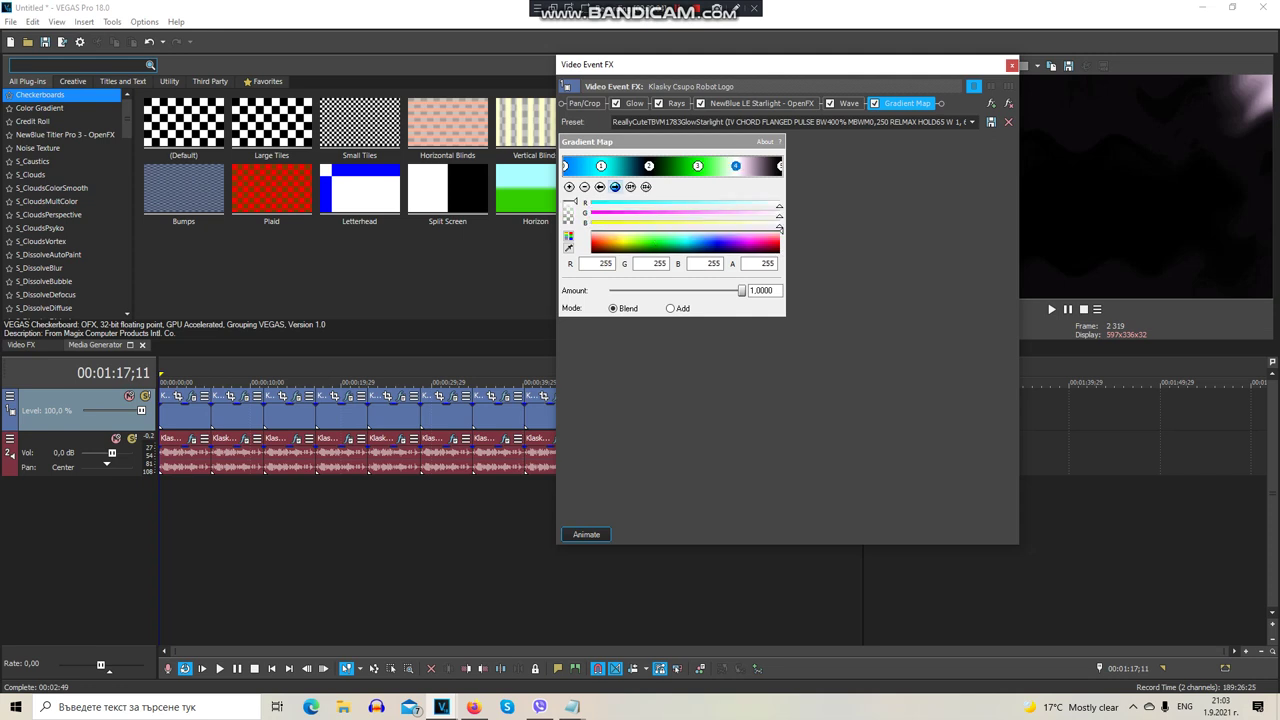
pyautogui.click(615, 187)
pyautogui.click(1011, 65)
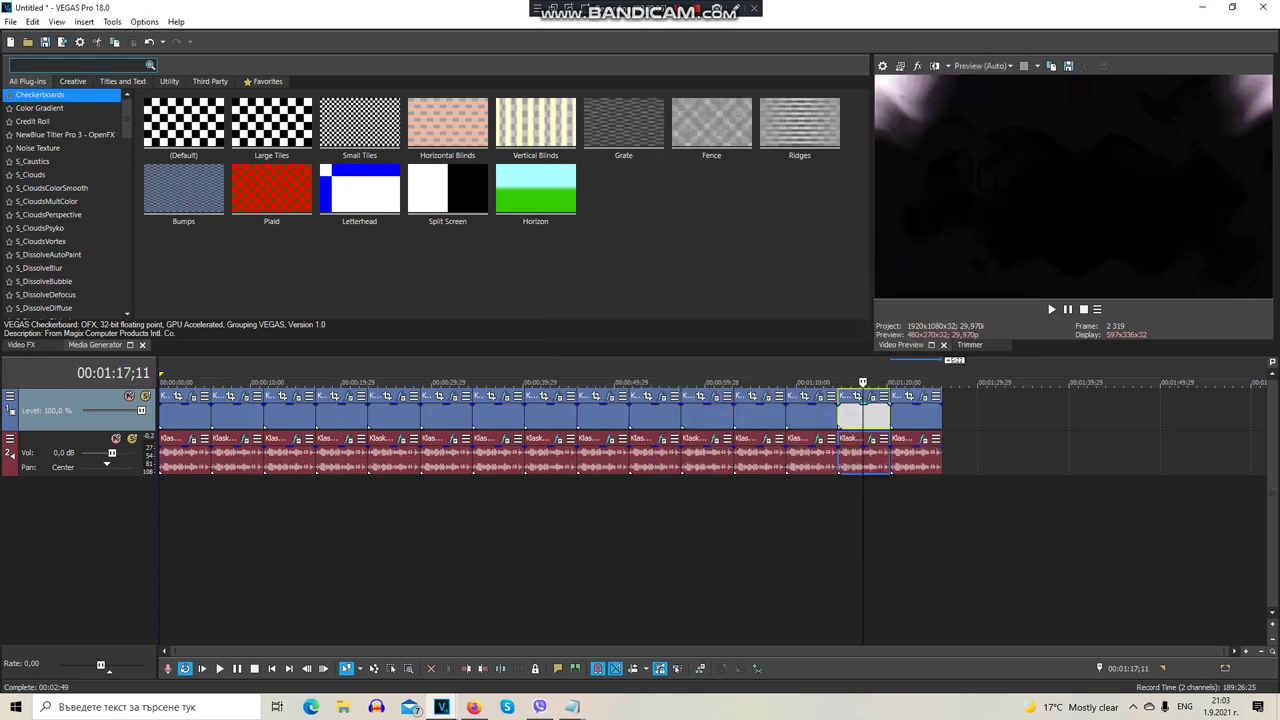
# View the tb_grumblebum, Reverb and IL Vocodex settings in the fourteenth clip's audio effects and close them
pyautogui.click(870, 438)
pyautogui.click(293, 147)
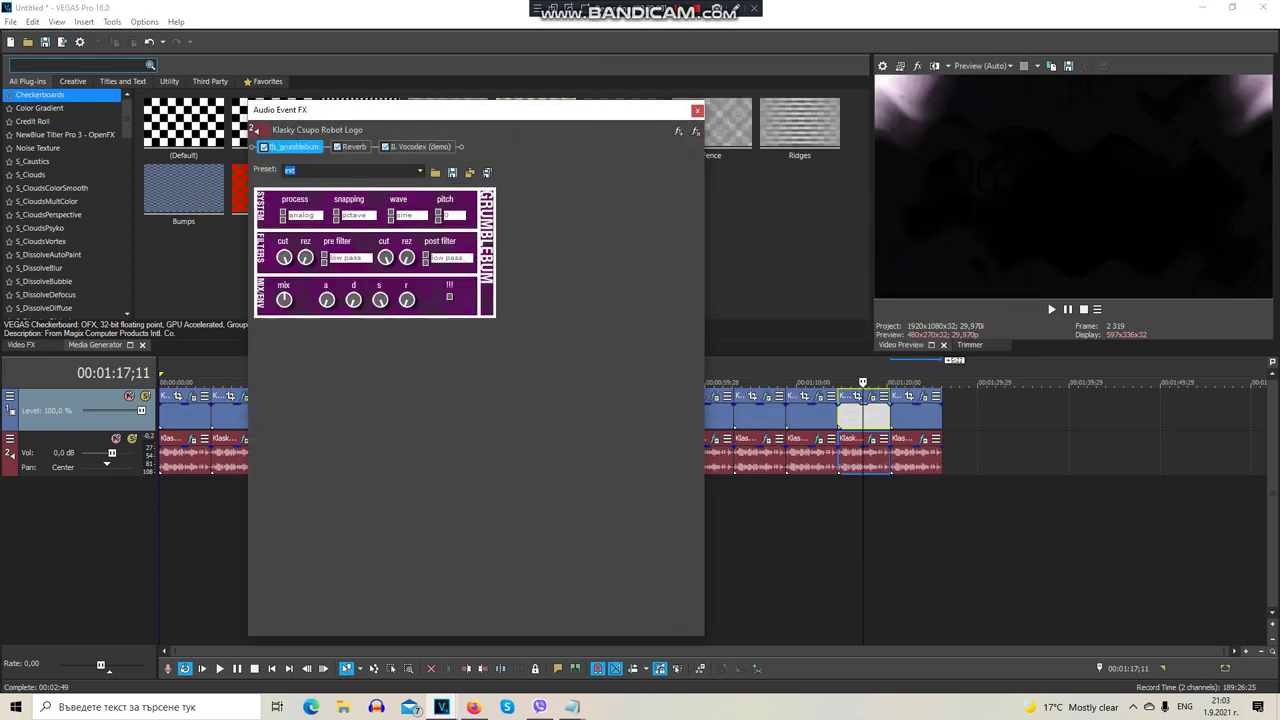
pyautogui.click(350, 147)
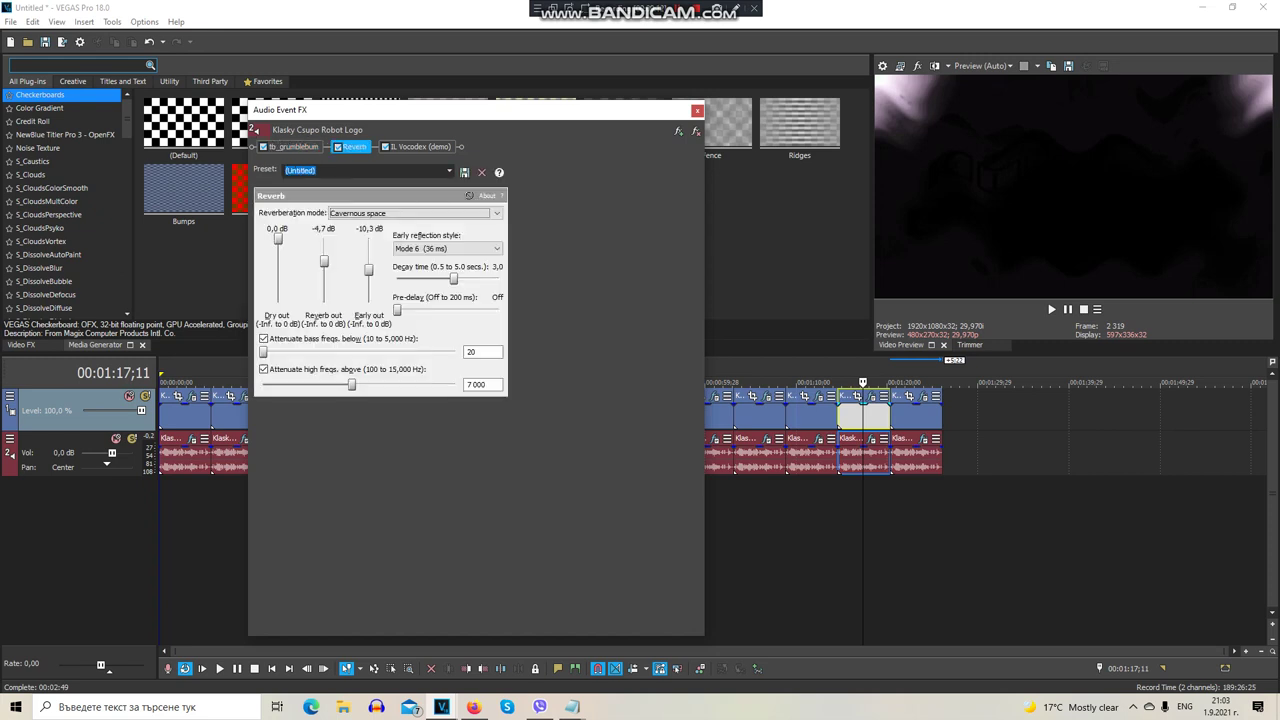
pyautogui.click(420, 147)
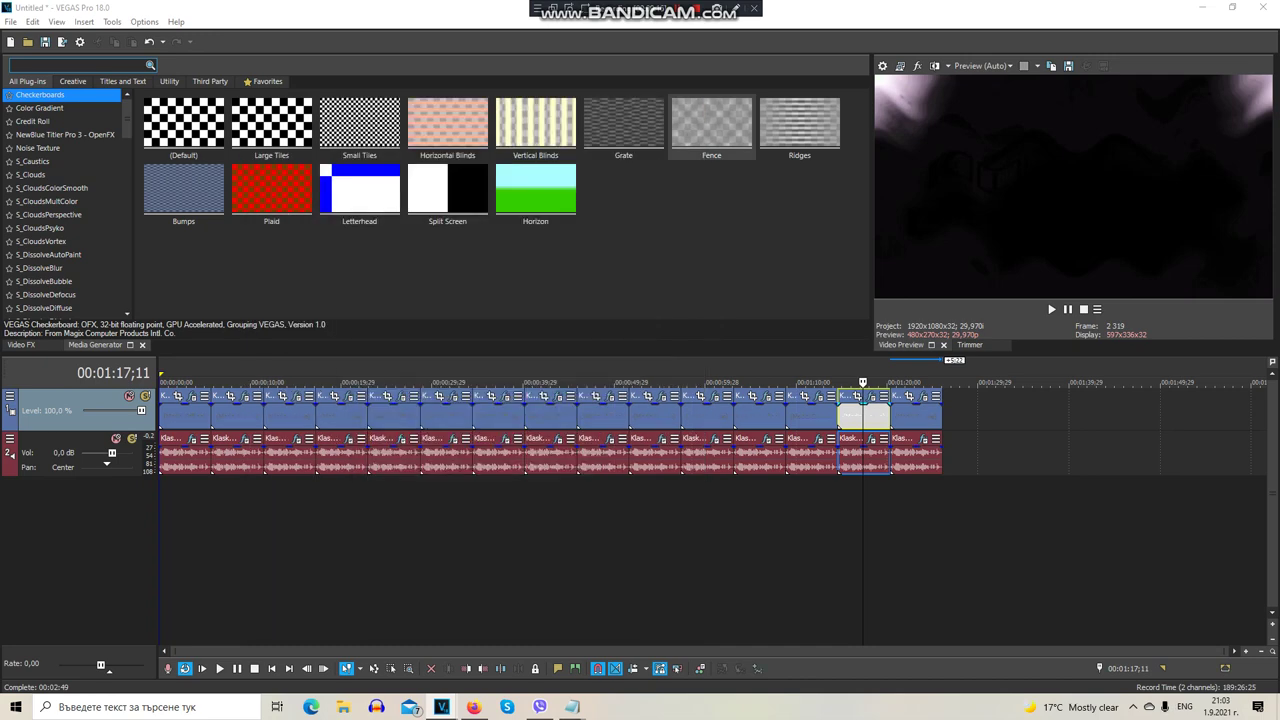
pyautogui.click(697, 111)
# Open the fifteenth clip's video effects and examine the colours of its Gradient Map control points
pyautogui.click(922, 398)
pyautogui.click(909, 396)
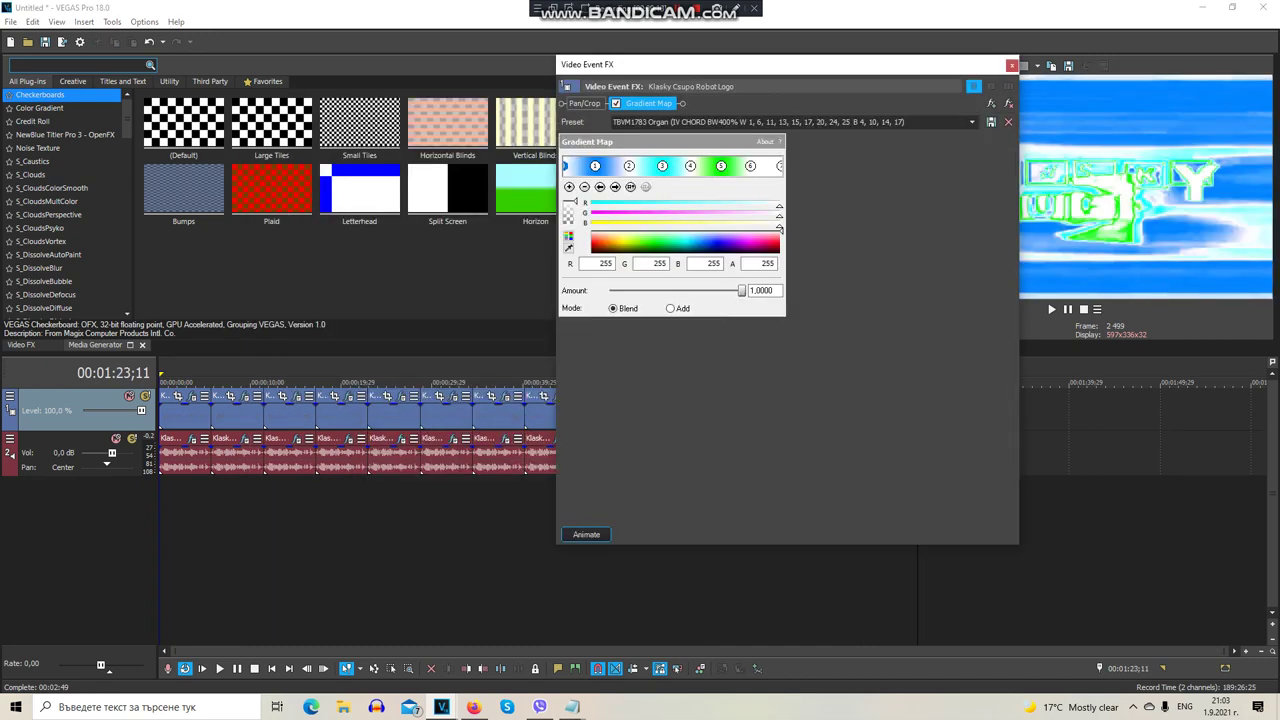
pyautogui.click(700, 242)
pyautogui.click(629, 165)
pyautogui.click(662, 165)
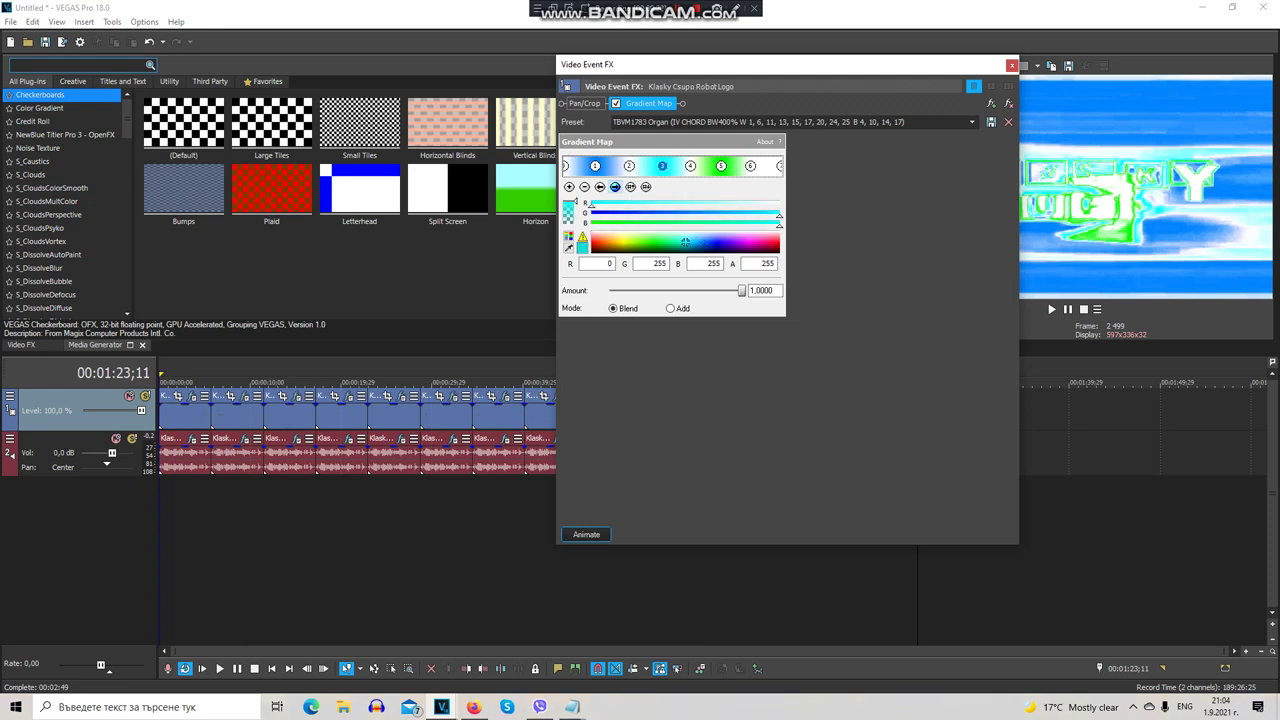
pyautogui.click(690, 165)
pyautogui.click(615, 187)
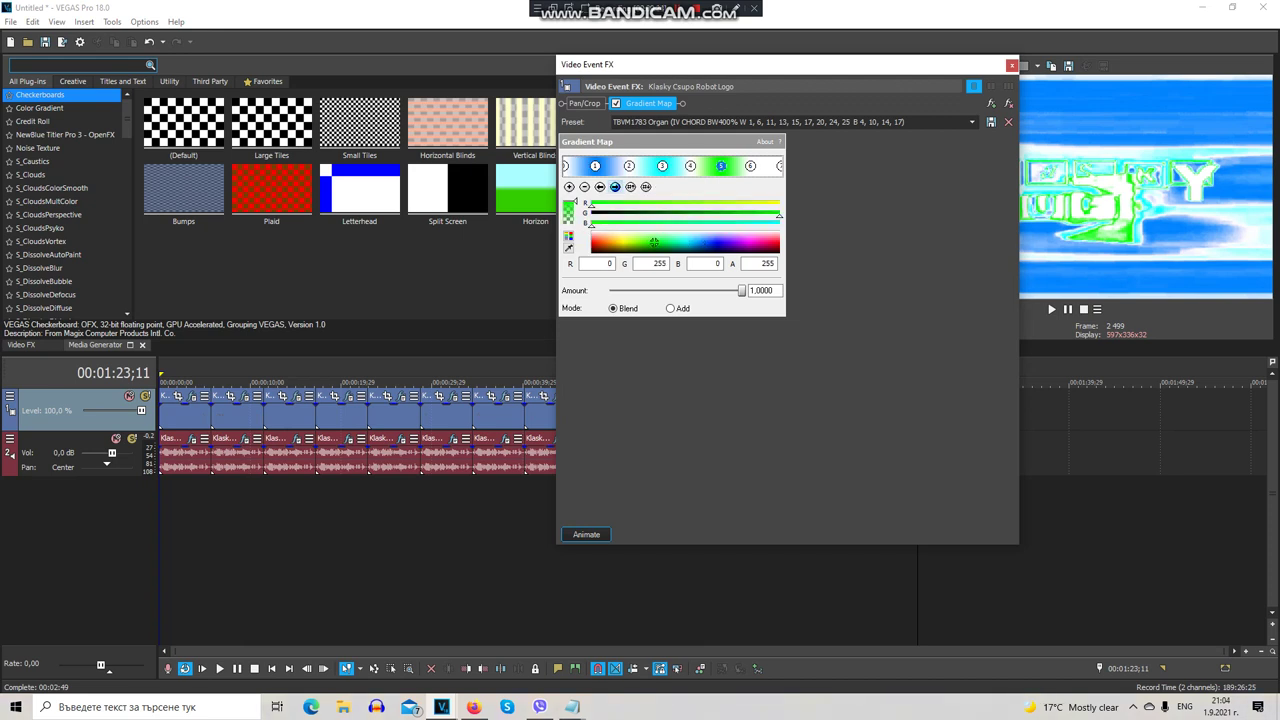
pyautogui.click(615, 187)
pyautogui.click(615, 187)
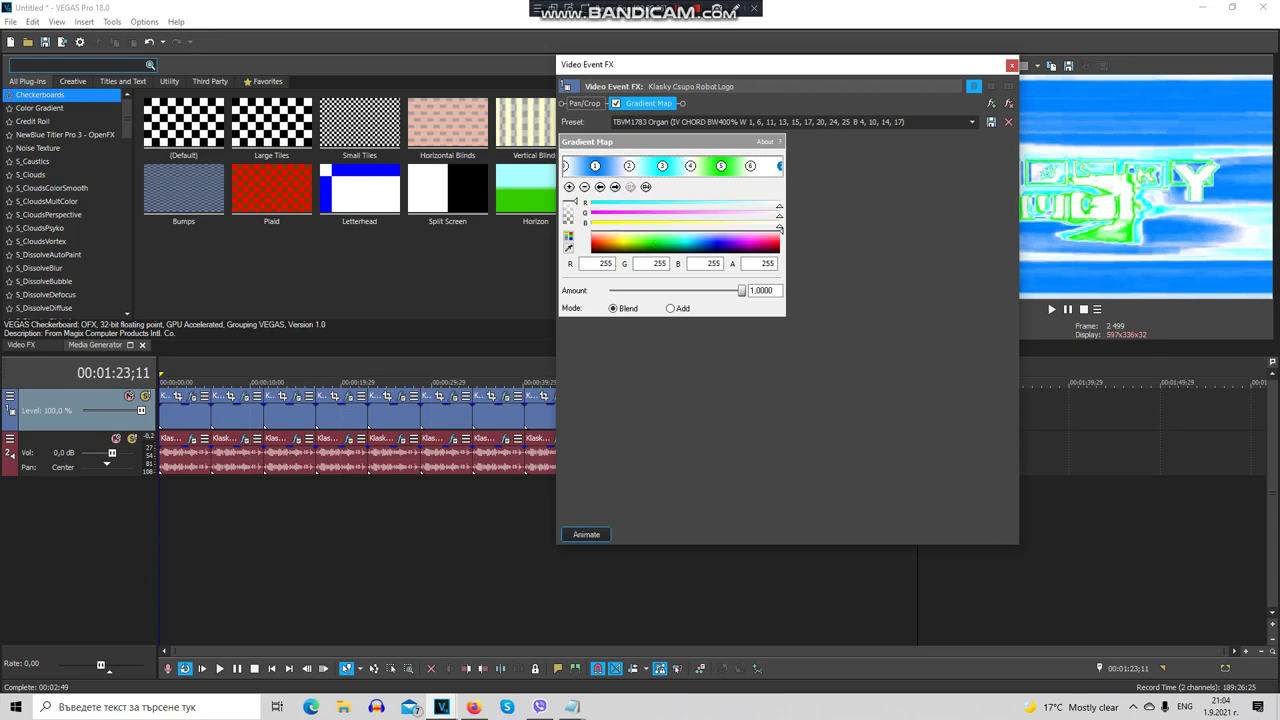
# Close the fifteenth clip's video effects and view the IL Vocodex settings in its audio effects
pyautogui.click(1012, 65)
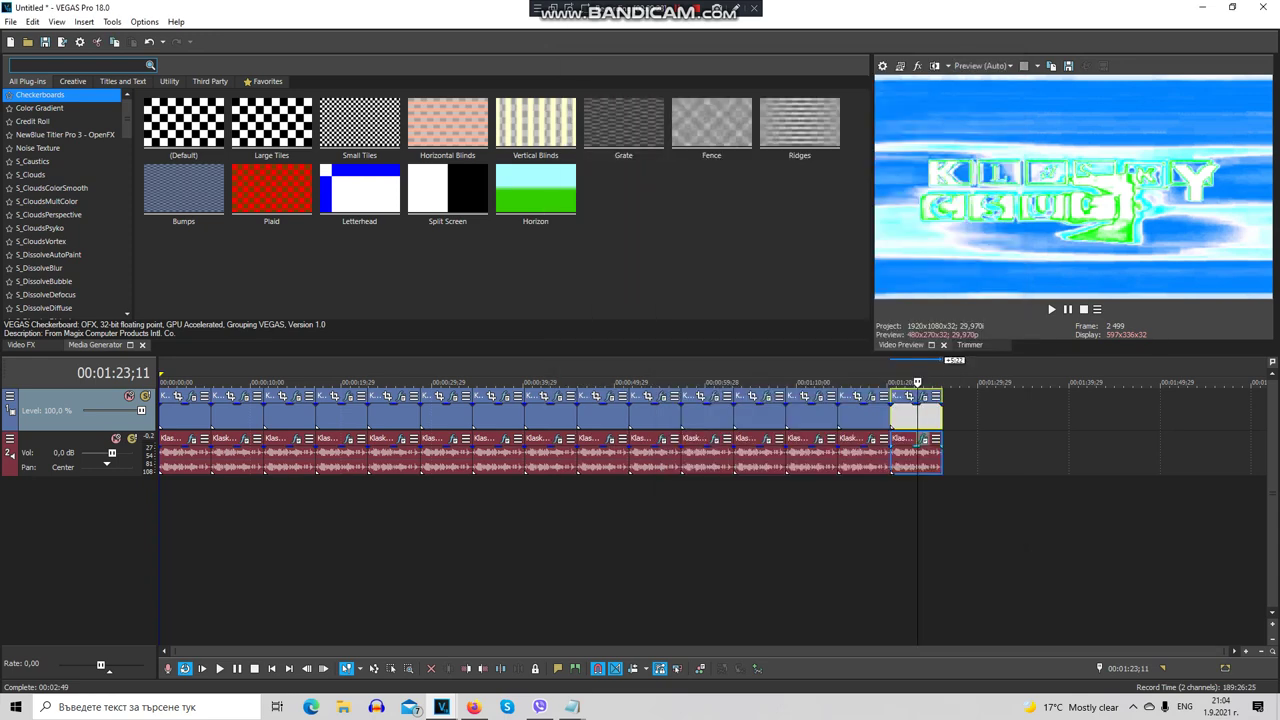
pyautogui.click(924, 439)
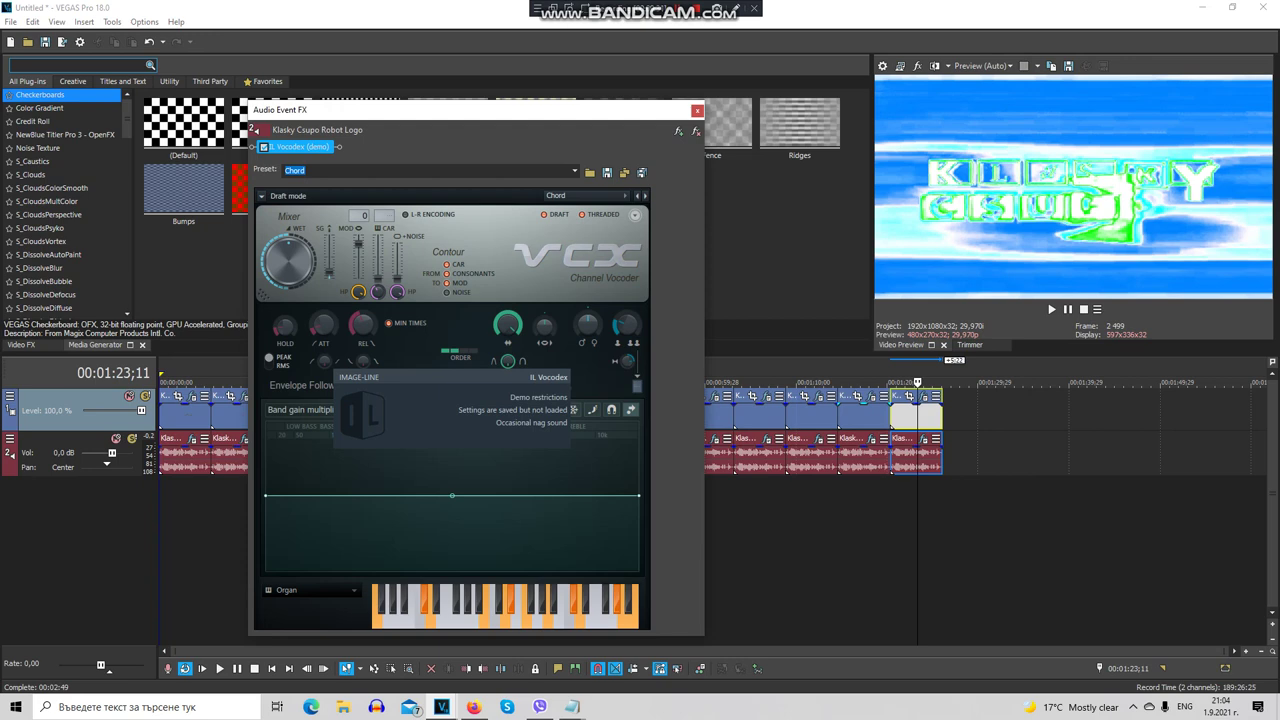